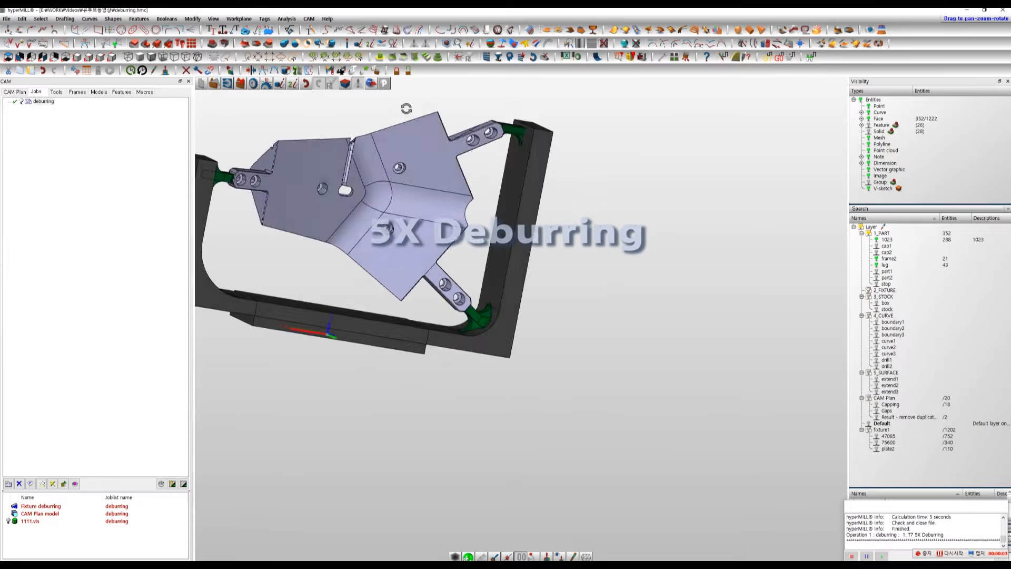
Step: Set the CAM Plan project template in the hyperMILL settings to HPM and Deburring - with holes
{"action": "scroll", "coordinate": [667, 295], "scroll_direction": "down", "scroll_amount": 3}
{"action": "scroll", "coordinate": [627, 281], "scroll_direction": "up", "scroll_amount": 2}
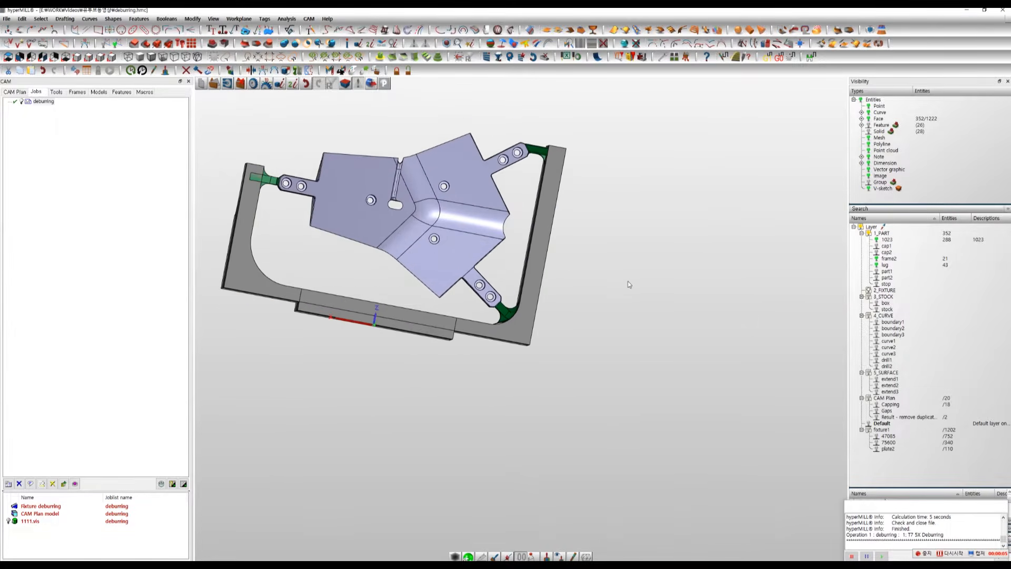
{"action": "middle_click_drag", "start_coordinate": [609, 293], "coordinate": [528, 343]}
{"action": "right_click", "coordinate": [110, 117]}
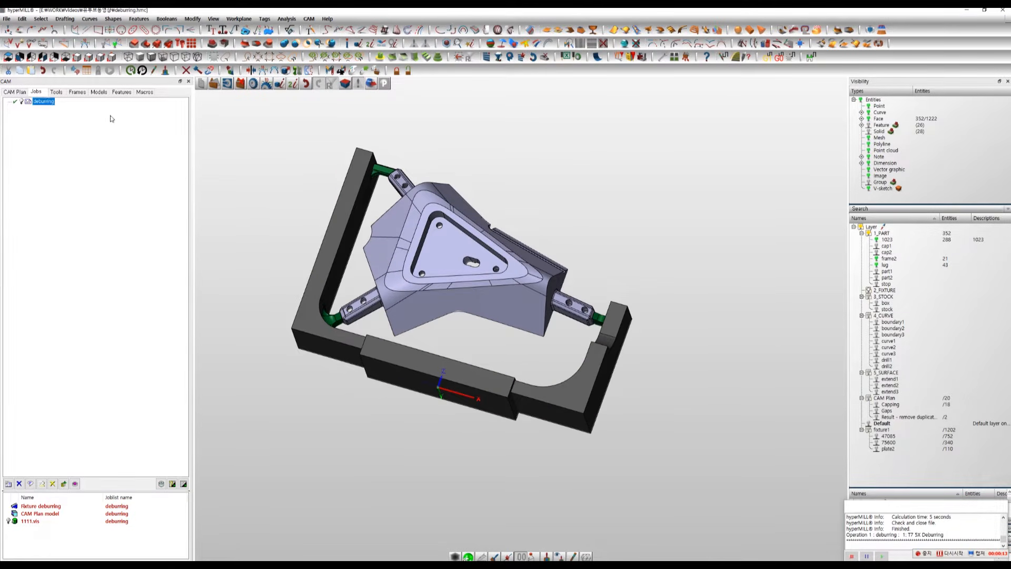
{"action": "mouse_move", "coordinate": [137, 125]}
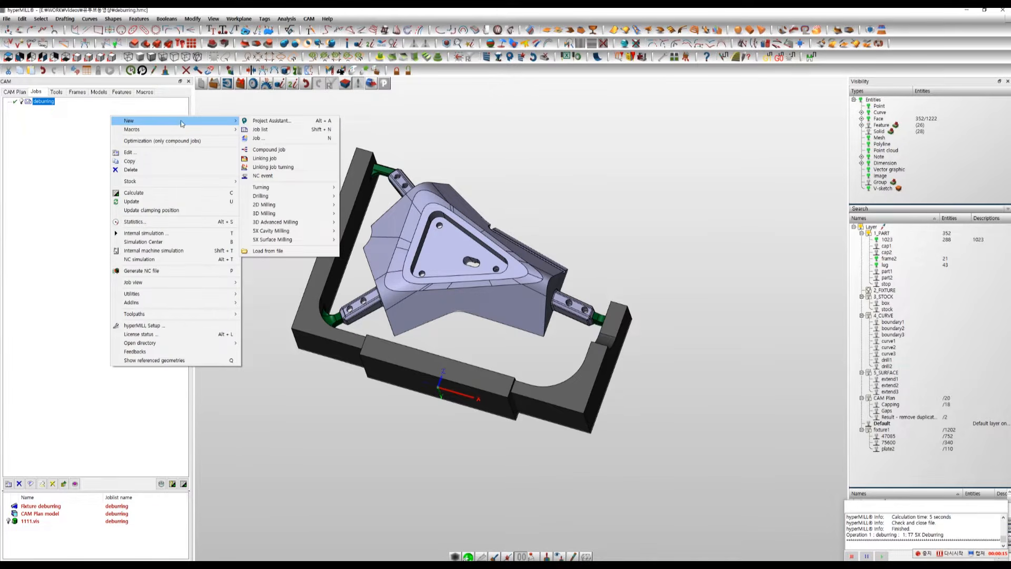
{"action": "left_click", "coordinate": [163, 327]}
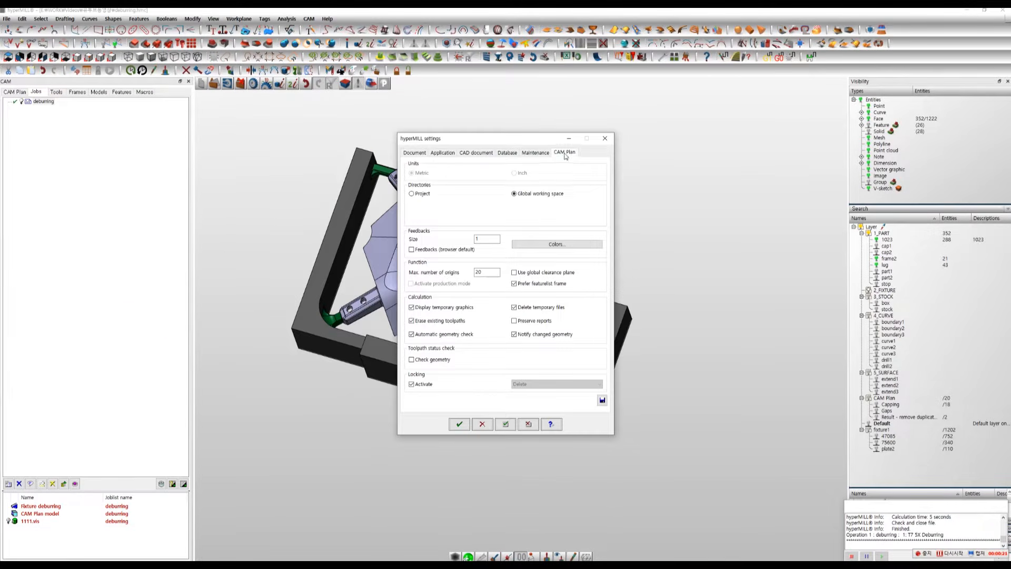
{"action": "left_click", "coordinate": [565, 154]}
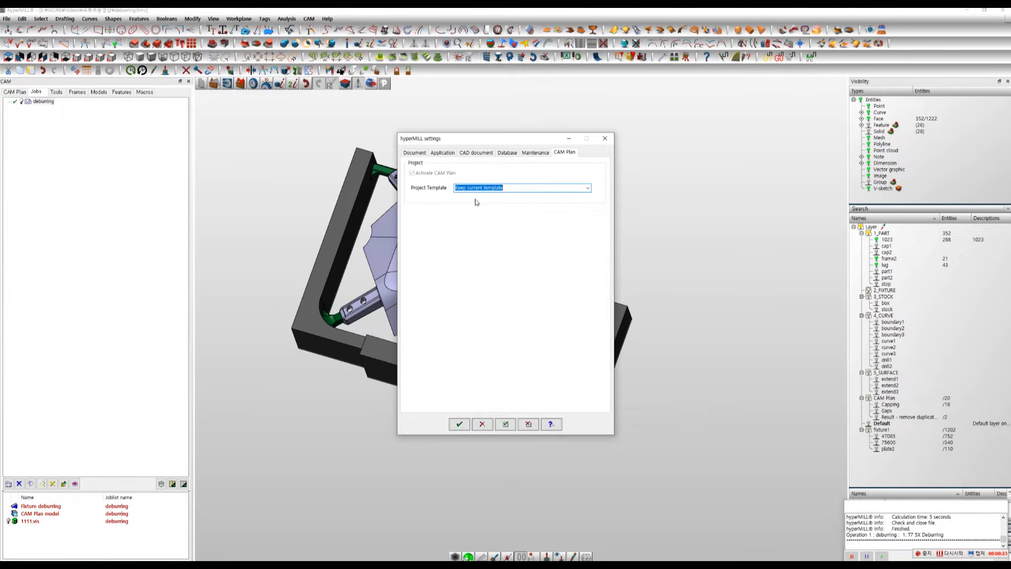
{"action": "left_click", "coordinate": [587, 190]}
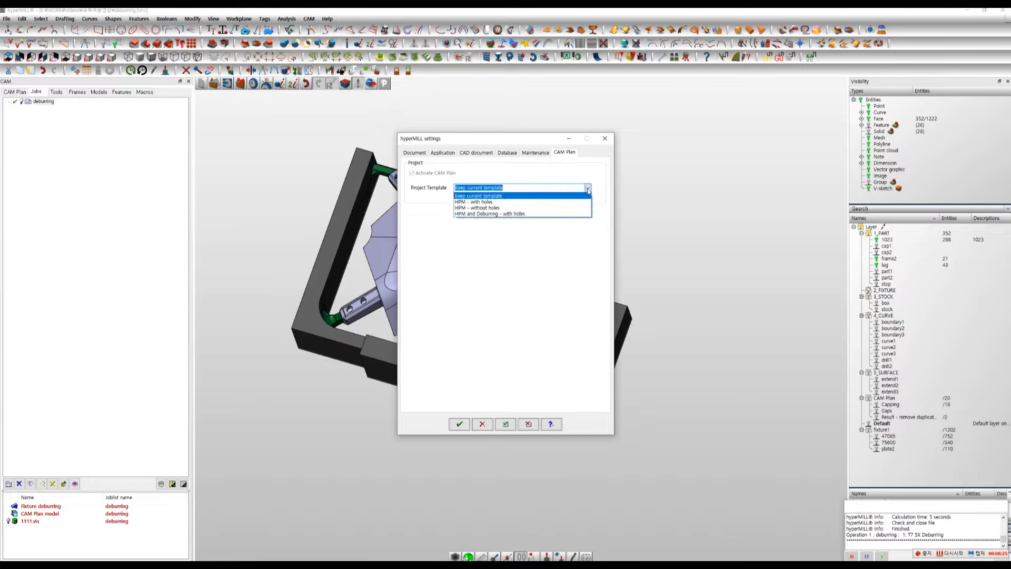
{"action": "left_click", "coordinate": [515, 215]}
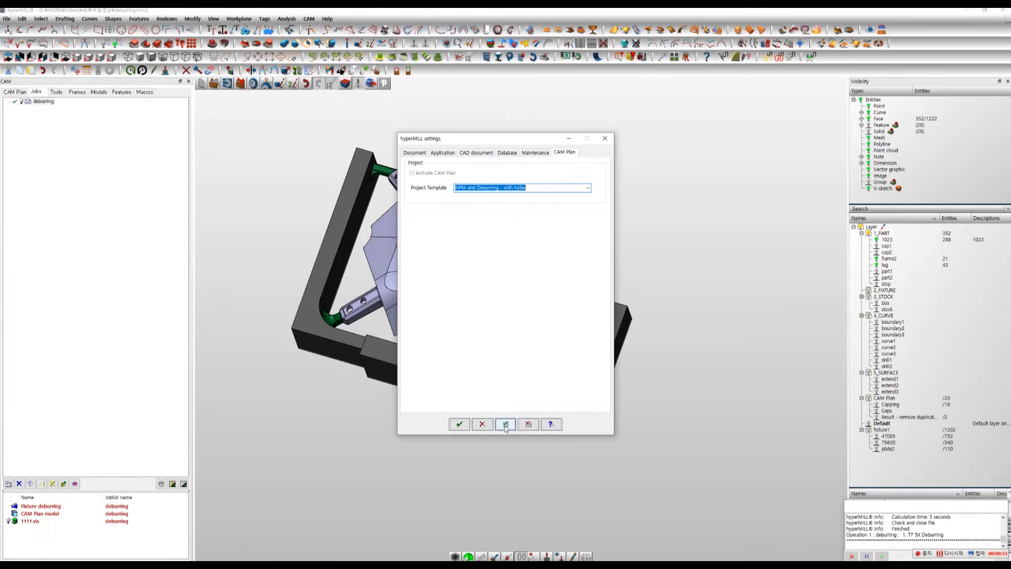
{"action": "left_click", "coordinate": [459, 424]}
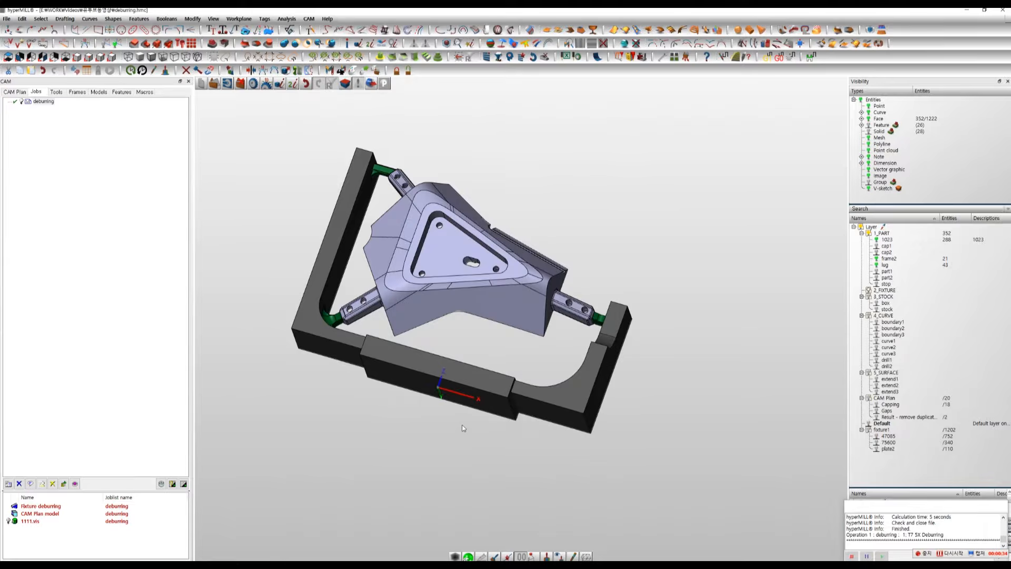
Step: Assign all visible surfaces to the Part entry of the CAM plan
{"action": "left_click", "coordinate": [11, 93]}
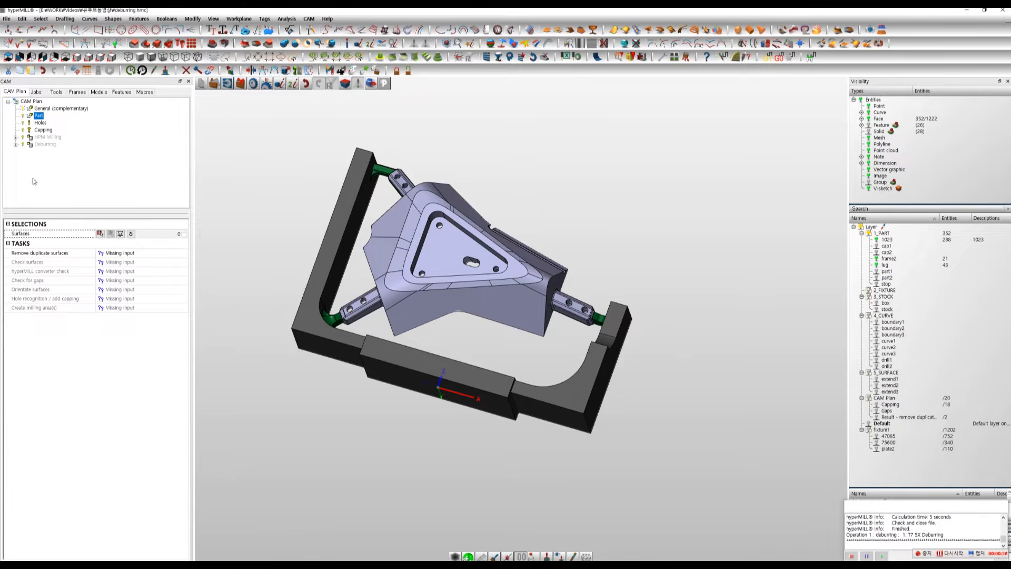
{"action": "left_click", "coordinate": [77, 109]}
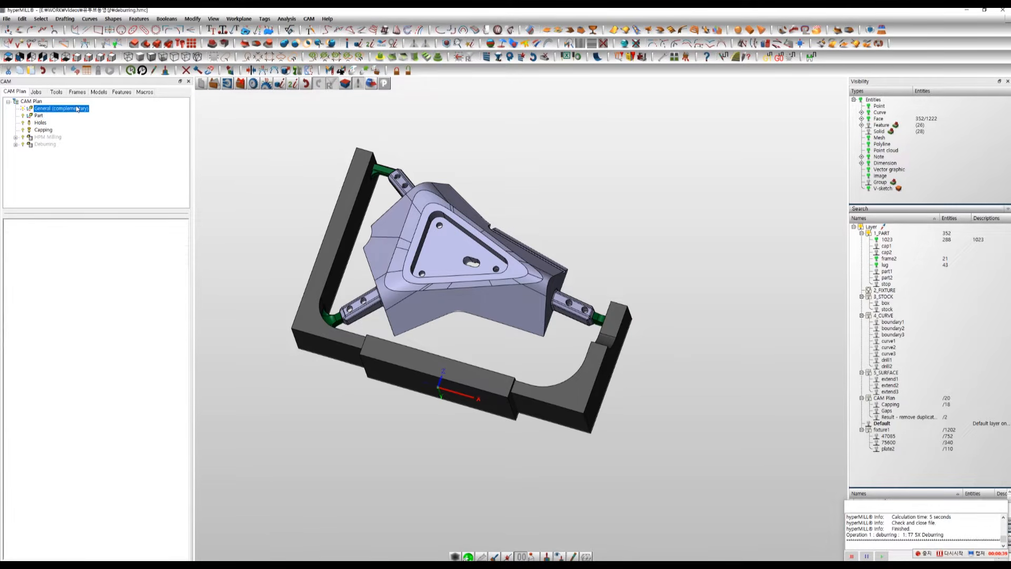
{"action": "left_click", "coordinate": [38, 115]}
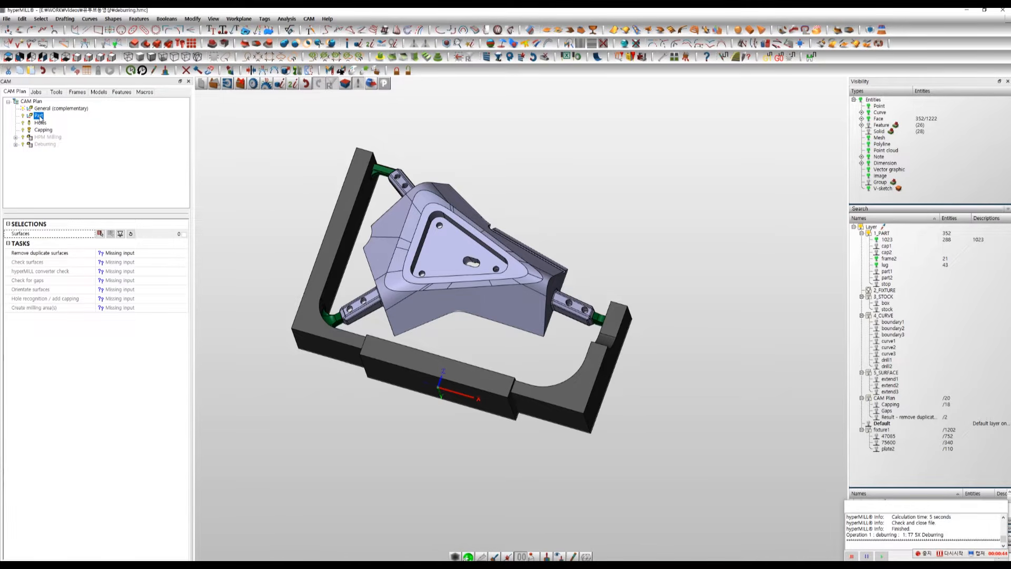
{"action": "left_click", "coordinate": [100, 234]}
{"action": "scroll", "coordinate": [563, 297], "scroll_direction": "down", "scroll_amount": 3}
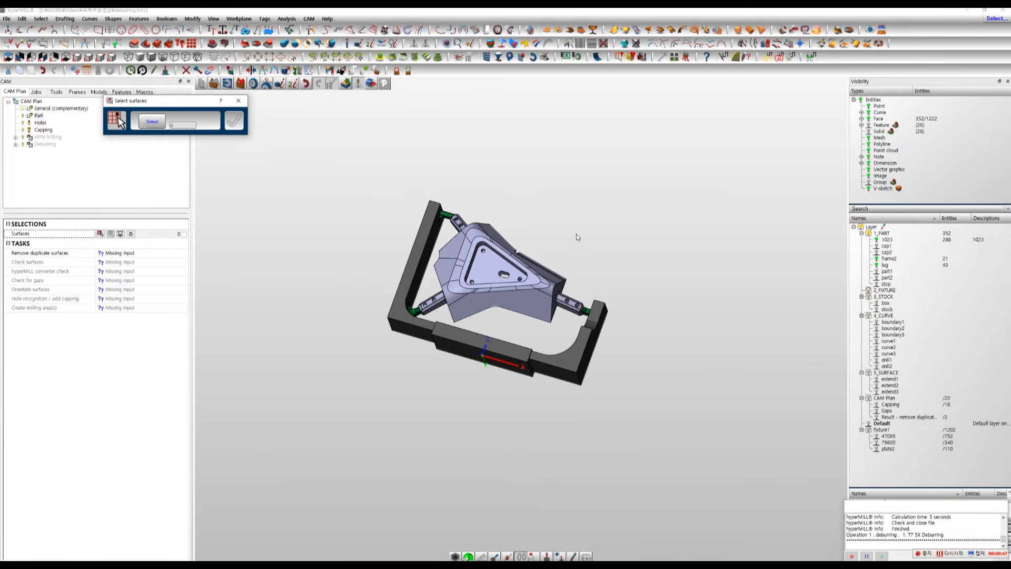
{"action": "key", "text": "ctrl+a"}
{"action": "left_click", "coordinate": [234, 123]}
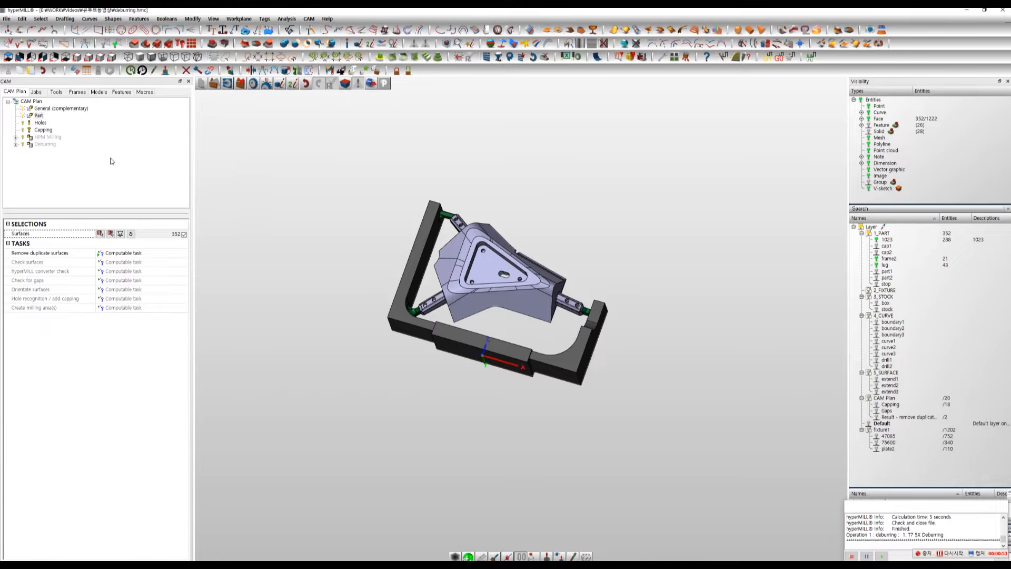
Step: Calculate the tasks of the Part entry and accept the Check for gaps task
{"action": "right_click", "coordinate": [39, 116]}
{"action": "left_click", "coordinate": [70, 121]}
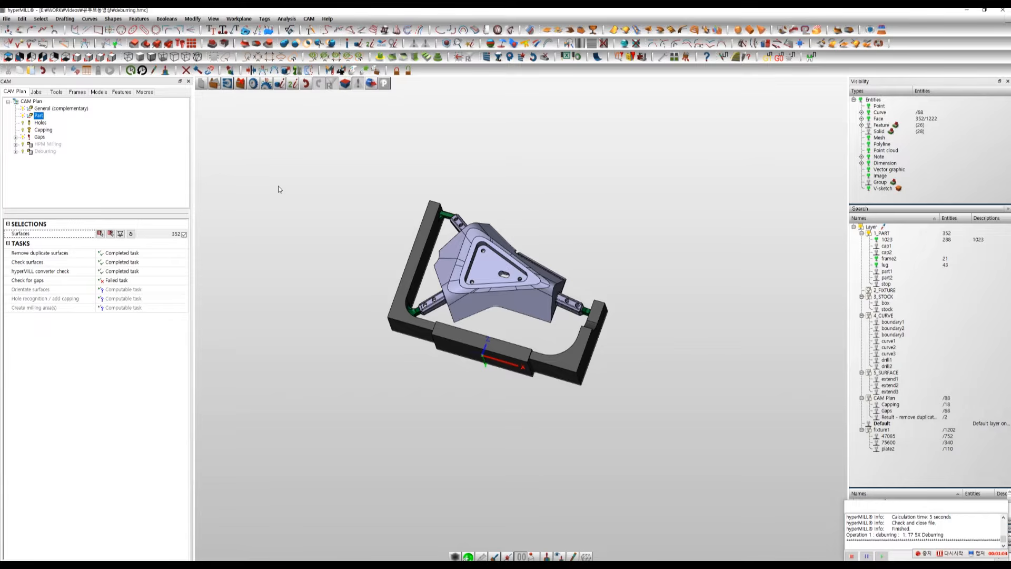
{"action": "left_click", "coordinate": [129, 254]}
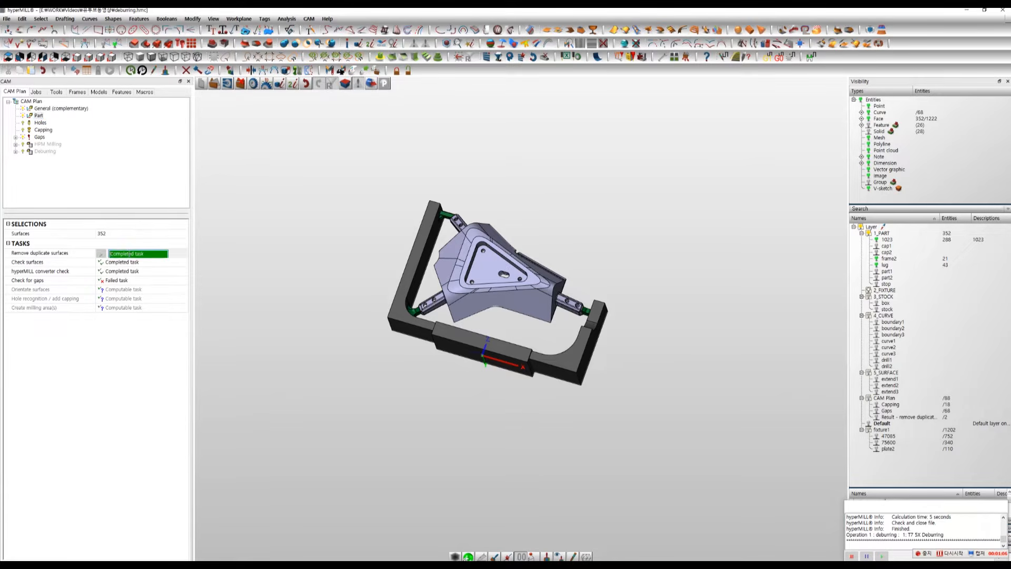
{"action": "left_click", "coordinate": [125, 262]}
{"action": "left_click", "coordinate": [122, 271]}
{"action": "left_click", "coordinate": [121, 280]}
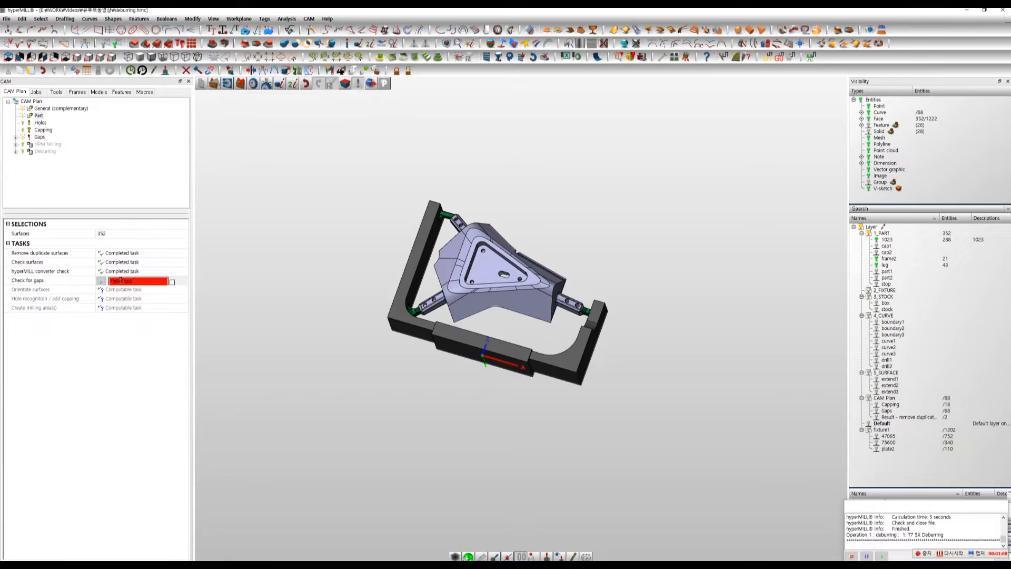
{"action": "left_click", "coordinate": [172, 282]}
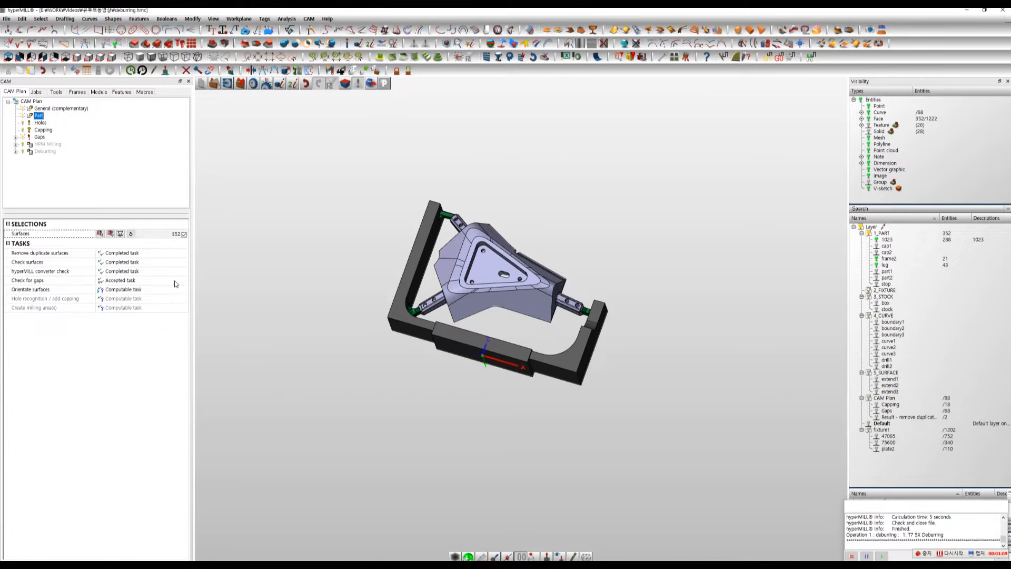
{"action": "left_click", "coordinate": [116, 281]}
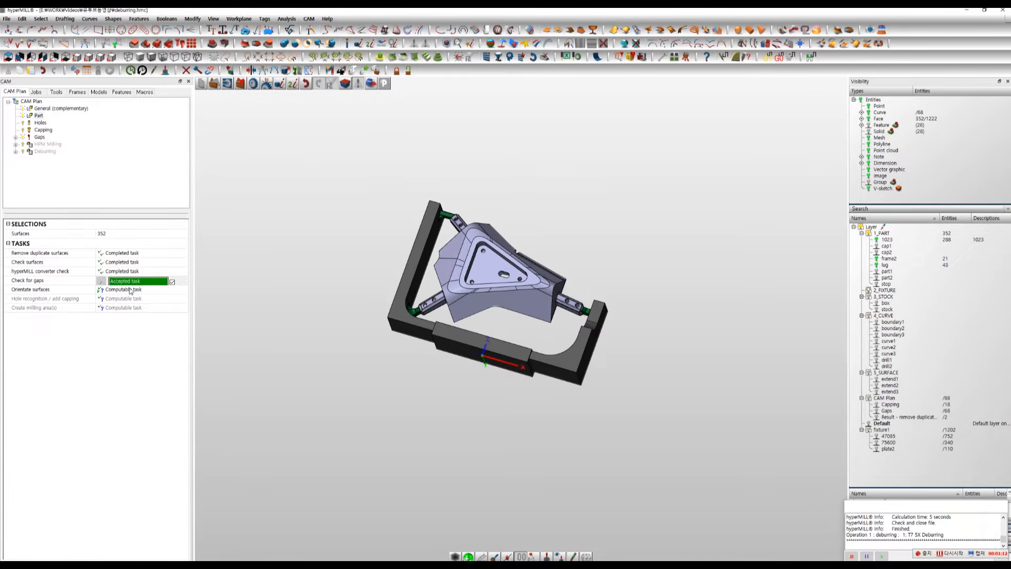
Step: Run the Orientate surfaces task for the part and finish the face alignment
{"action": "left_click", "coordinate": [130, 290]}
{"action": "left_click", "coordinate": [101, 290]}
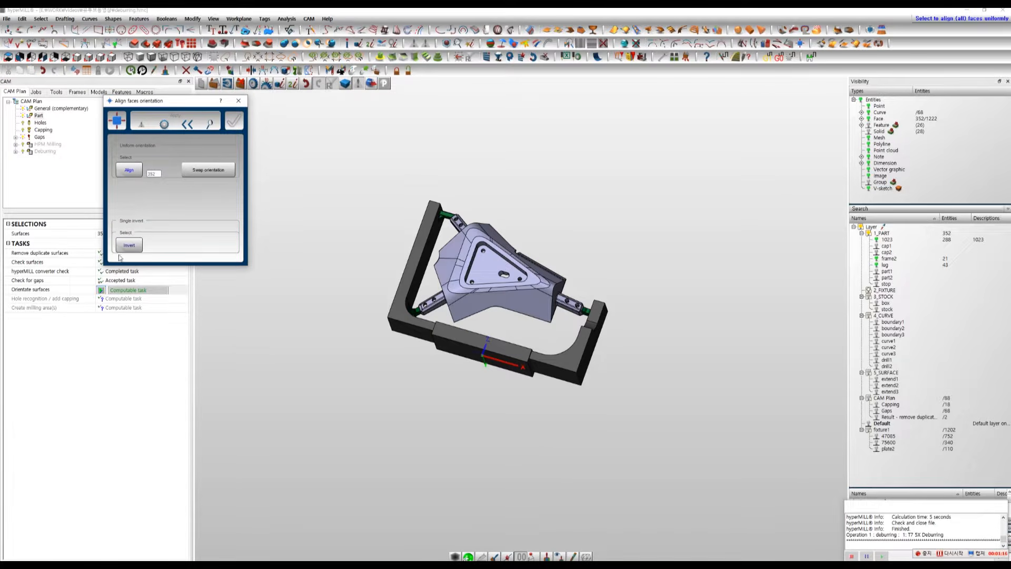
{"action": "left_click", "coordinate": [239, 100]}
Step: Deactivate the Hole recognition / add capping task and run Create milling area(s)
{"action": "left_click", "coordinate": [126, 299]}
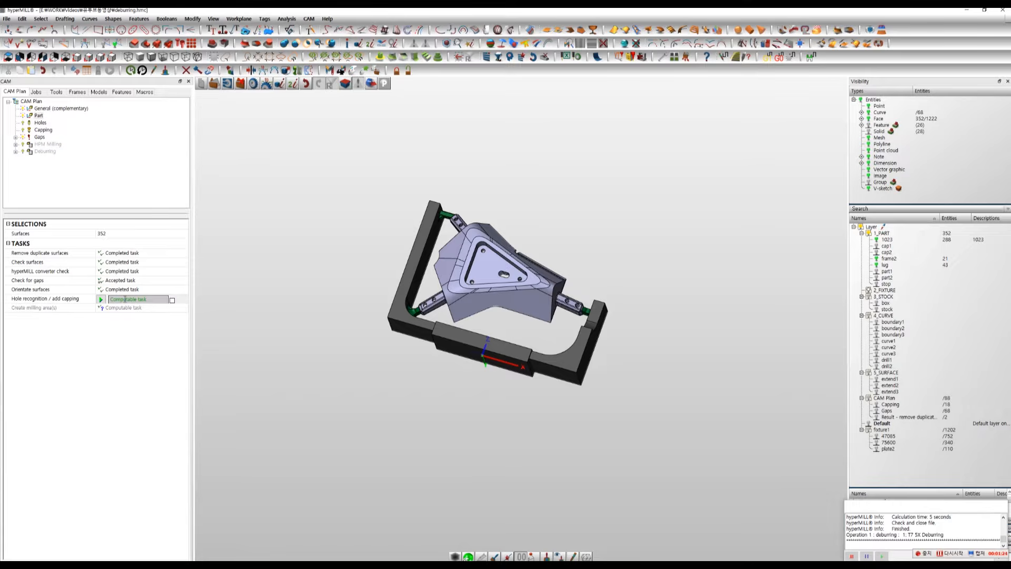
{"action": "left_click", "coordinate": [172, 300]}
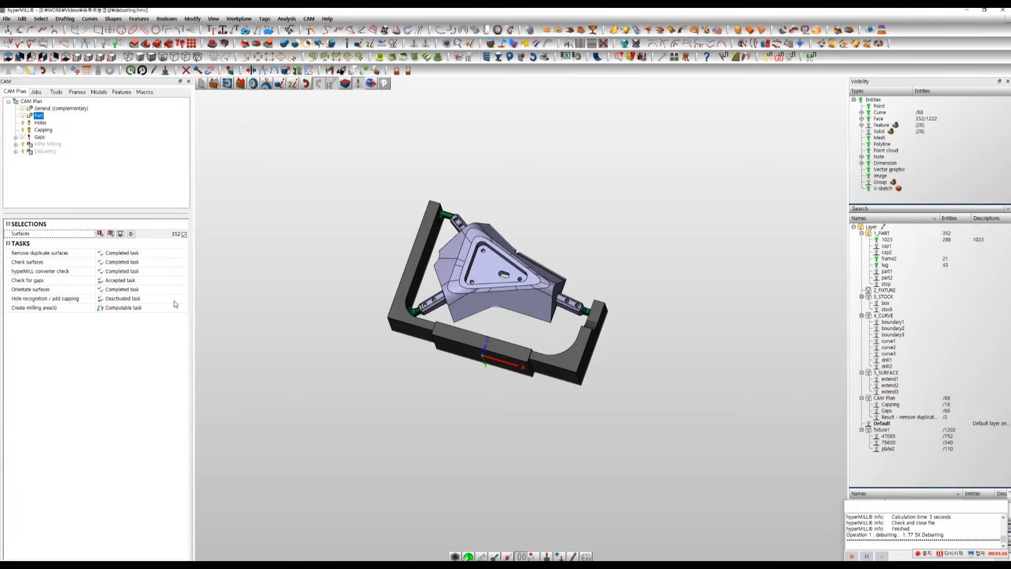
{"action": "left_click", "coordinate": [126, 308]}
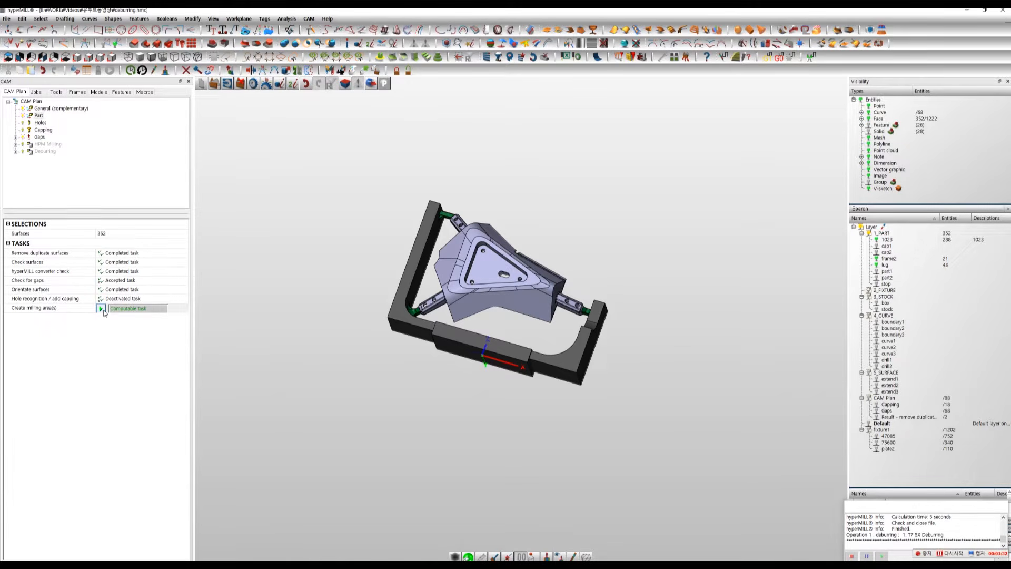
{"action": "left_click", "coordinate": [101, 309]}
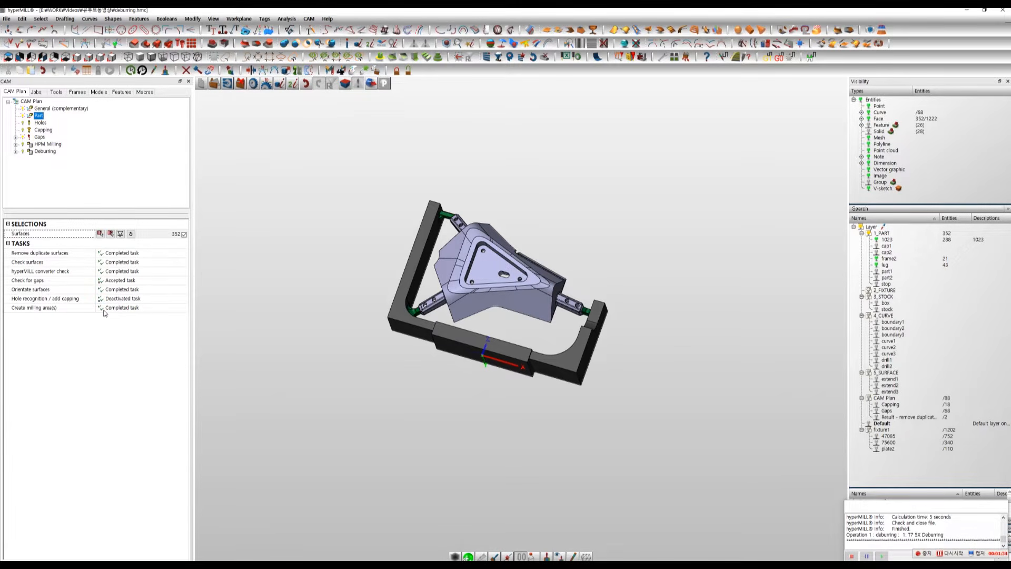
Step: Redefine the Deburring edge surfaces to contain only the workpiece body, leaving out the dark frame and green lugs
{"action": "left_click", "coordinate": [15, 137]}
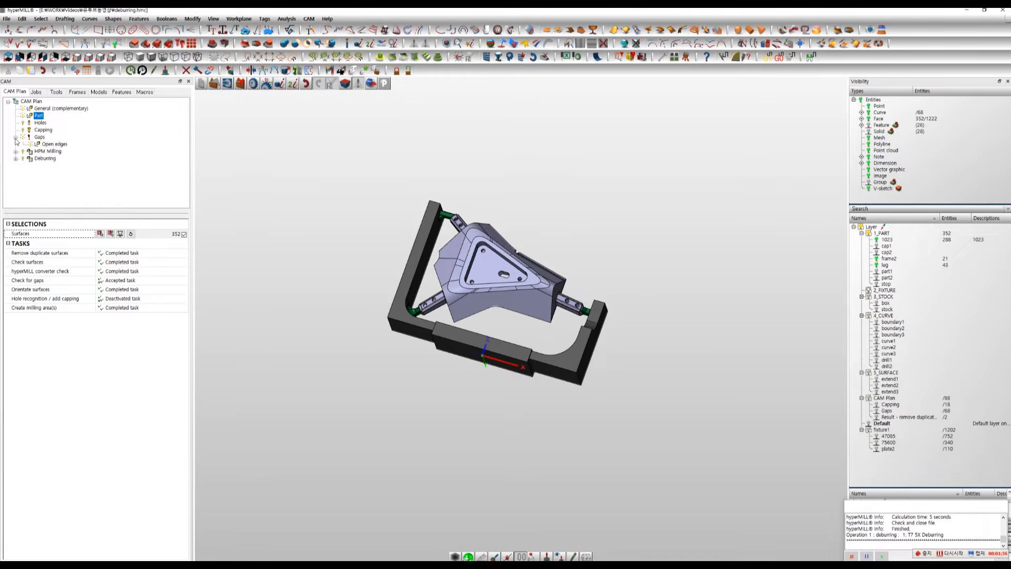
{"action": "left_click", "coordinate": [56, 144]}
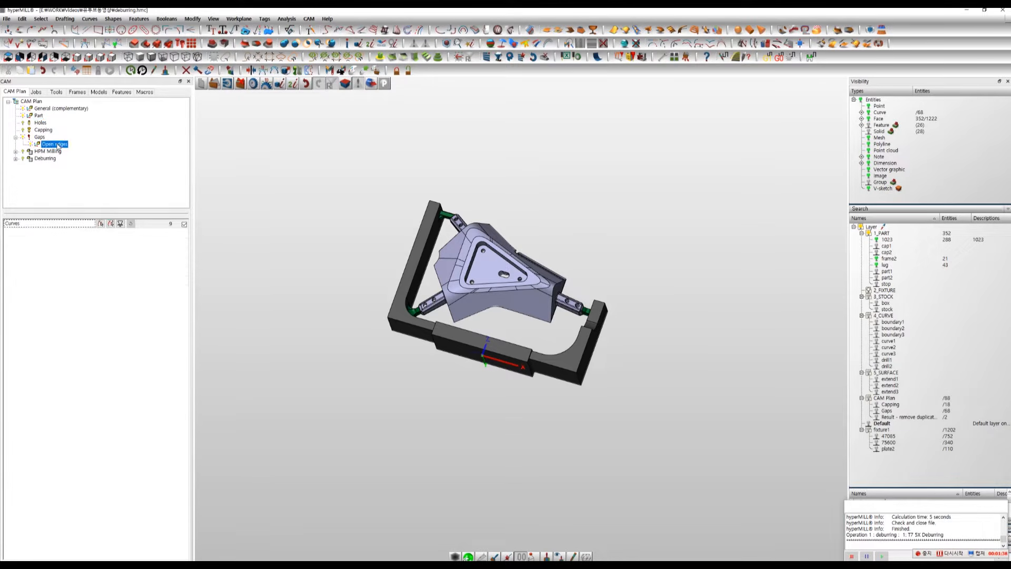
{"action": "left_click", "coordinate": [49, 151]}
{"action": "left_click", "coordinate": [16, 158]}
{"action": "left_click", "coordinate": [56, 165]}
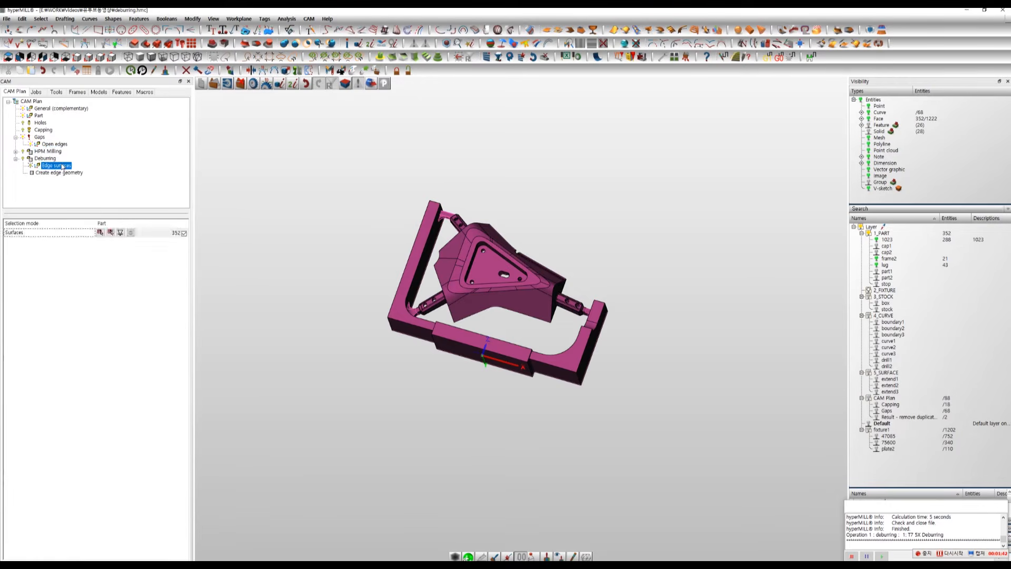
{"action": "left_click", "coordinate": [100, 232]}
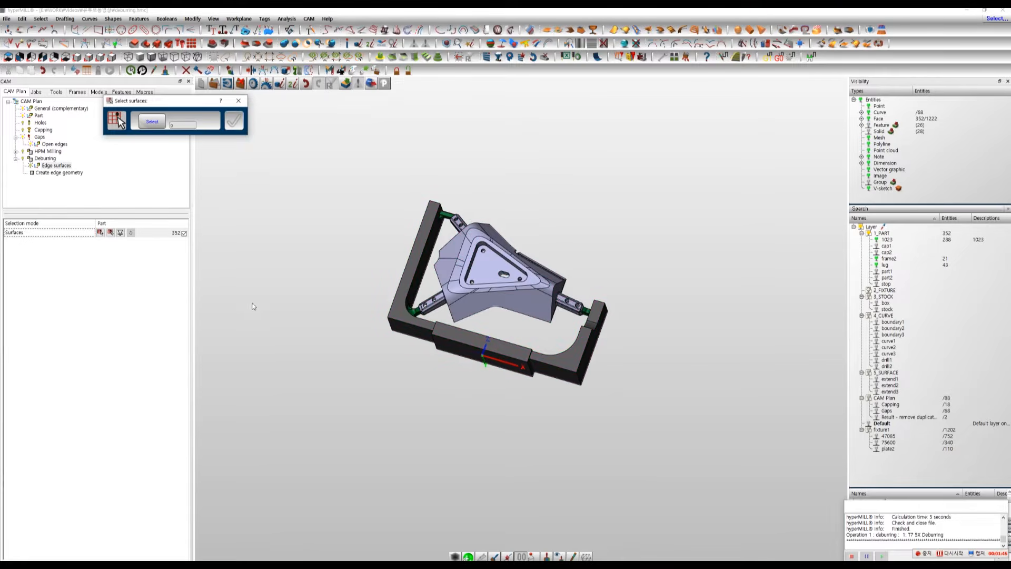
{"action": "key", "text": "s"}
{"action": "left_click", "coordinate": [496, 270]}
{"action": "middle_click_drag", "start_coordinate": [367, 193], "coordinate": [343, 189]}
{"action": "left_click", "coordinate": [234, 121]}
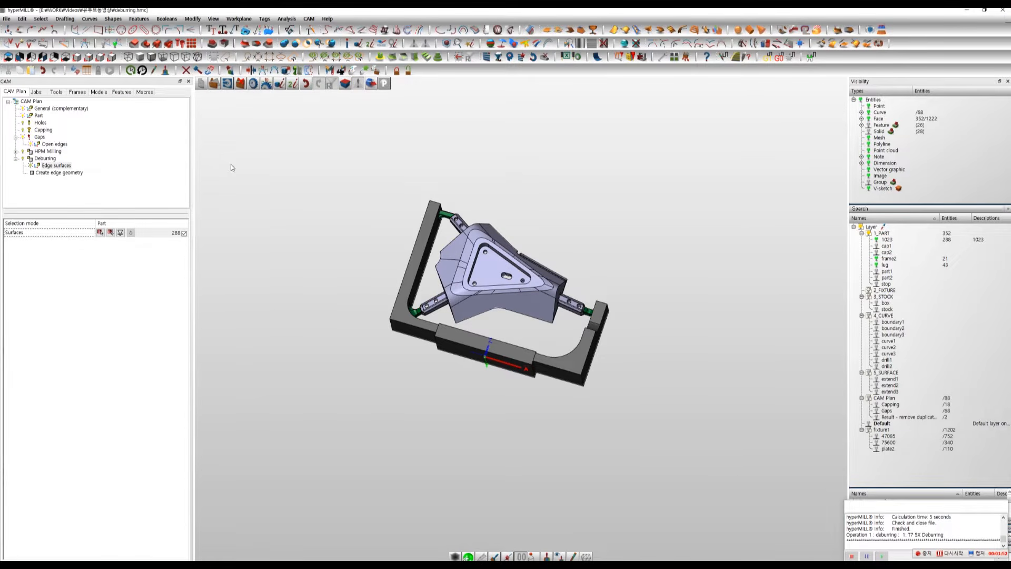
Step: Create the deburring edge geometry from the edge surfaces and hide the frame2 and lug layers
{"action": "left_click", "coordinate": [78, 173]}
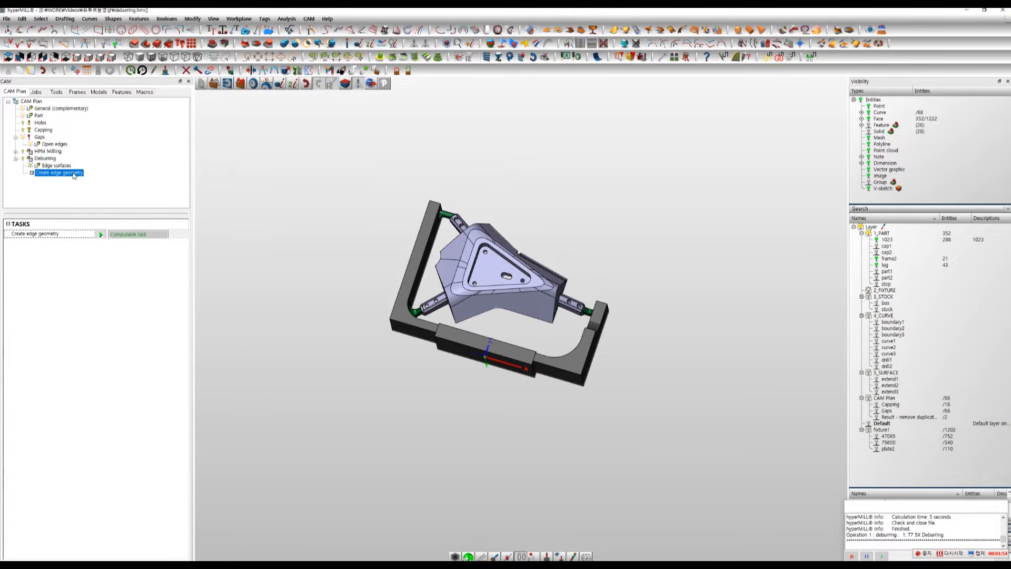
{"action": "left_click", "coordinate": [101, 235]}
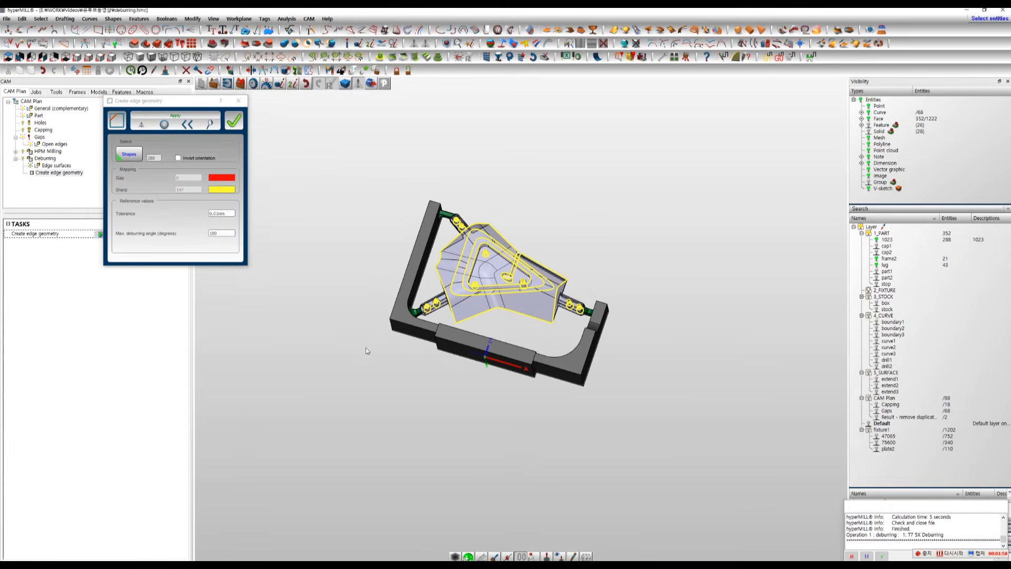
{"action": "scroll", "coordinate": [483, 267], "scroll_direction": "up", "scroll_amount": 5}
{"action": "middle_click_drag", "start_coordinate": [527, 338], "coordinate": [500, 299]}
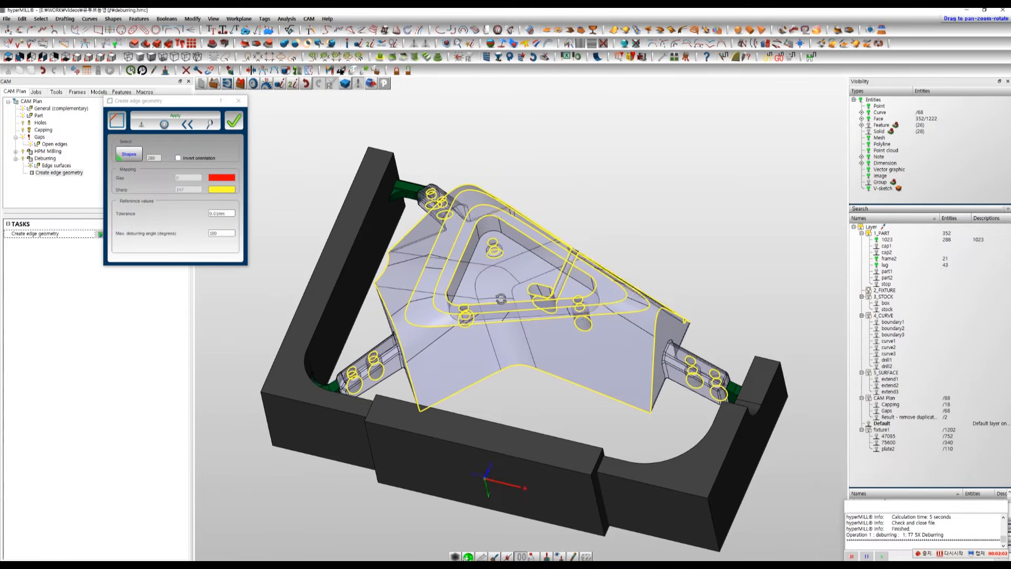
{"action": "left_click", "coordinate": [876, 259]}
{"action": "left_click", "coordinate": [876, 266]}
{"action": "middle_click_drag", "start_coordinate": [483, 237], "coordinate": [480, 261]}
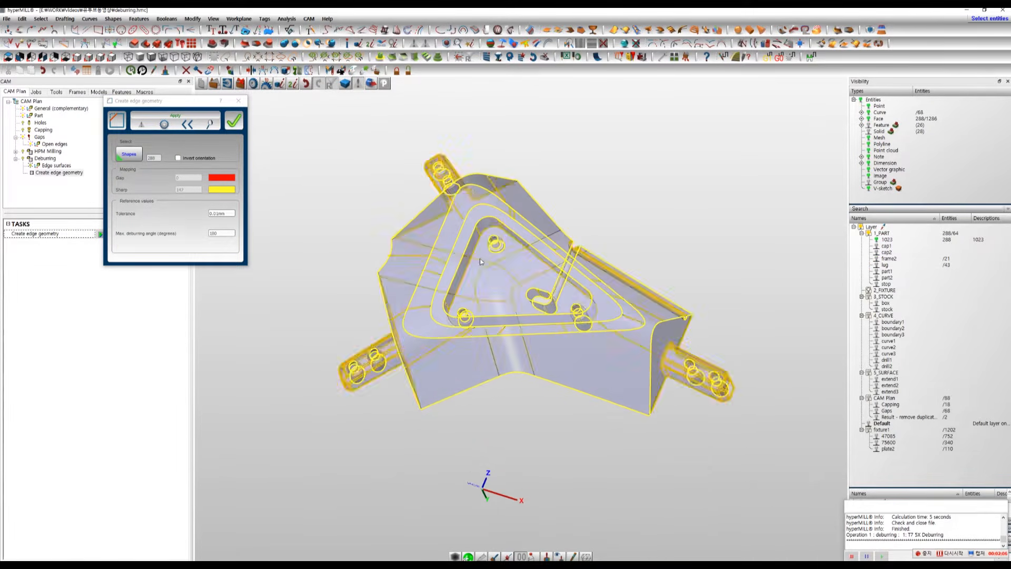
{"action": "left_click", "coordinate": [233, 121]}
Step: Review the CAM plan entries from Create edge geometry through Deburring, HPM Milling, Gaps, Capping and Holes up to Part
{"action": "mouse_move", "coordinate": [266, 258]}
{"action": "middle_mouse_down"}
{"action": "mouse_move", "coordinate": [282, 257]}
{"action": "mouse_move", "coordinate": [267, 248]}
{"action": "middle_mouse_up"}
{"action": "left_click", "coordinate": [68, 173]}
{"action": "left_click", "coordinate": [67, 167]}
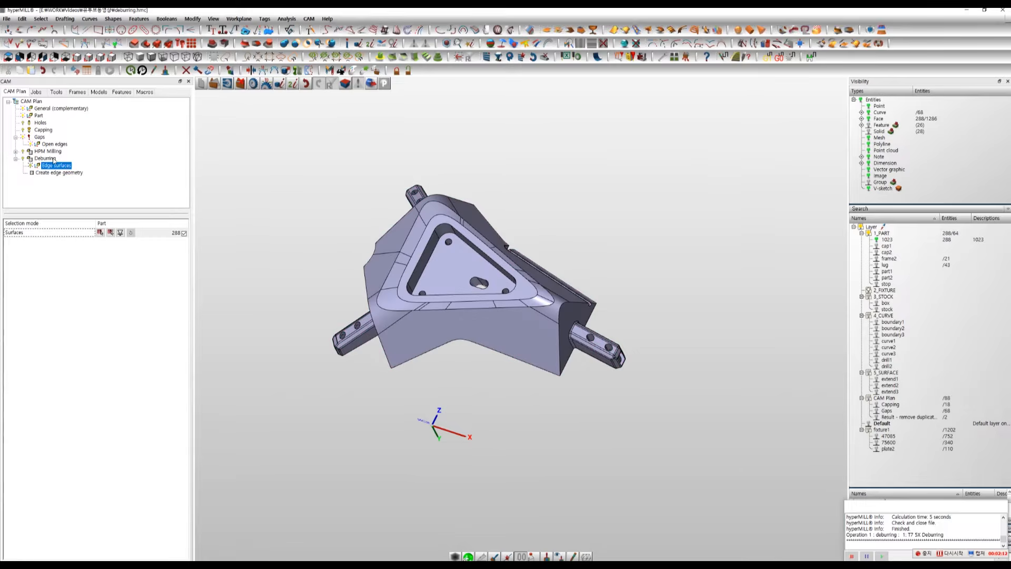
{"action": "left_click", "coordinate": [54, 159]}
{"action": "left_click", "coordinate": [53, 152]}
{"action": "left_click", "coordinate": [54, 145]}
{"action": "left_click", "coordinate": [42, 138]}
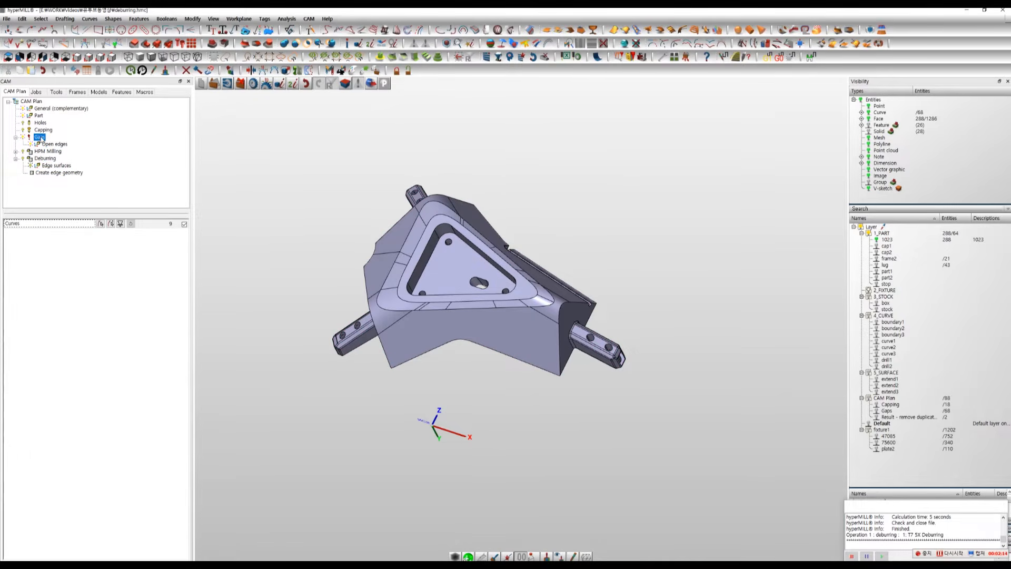
{"action": "left_click", "coordinate": [46, 130]}
{"action": "left_click", "coordinate": [42, 124]}
{"action": "left_click", "coordinate": [40, 116]}
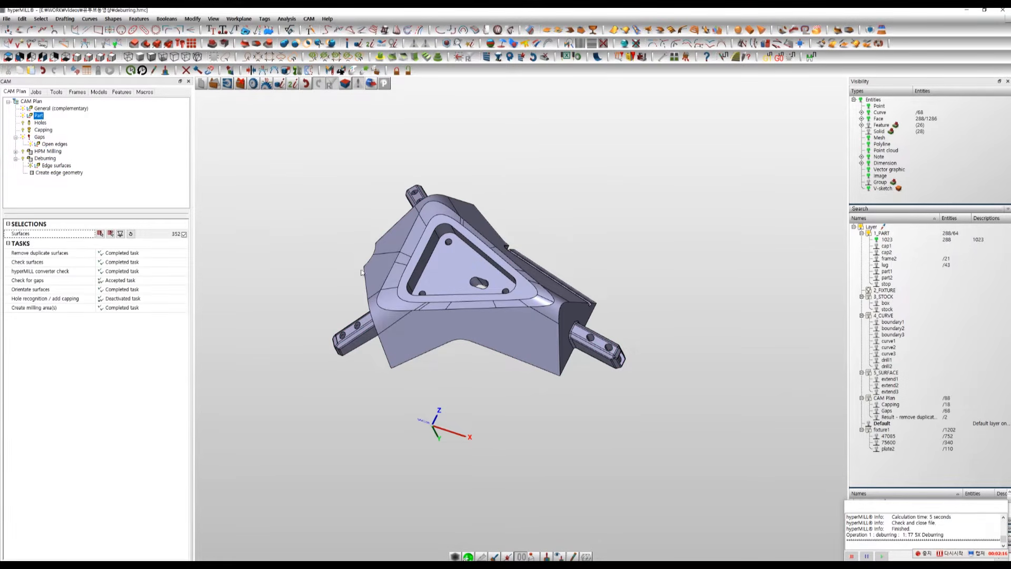
Step: Show the Capping and Gaps layers in turn to examine what each one contains
{"action": "middle_click_drag", "start_coordinate": [557, 457], "coordinate": [583, 456]}
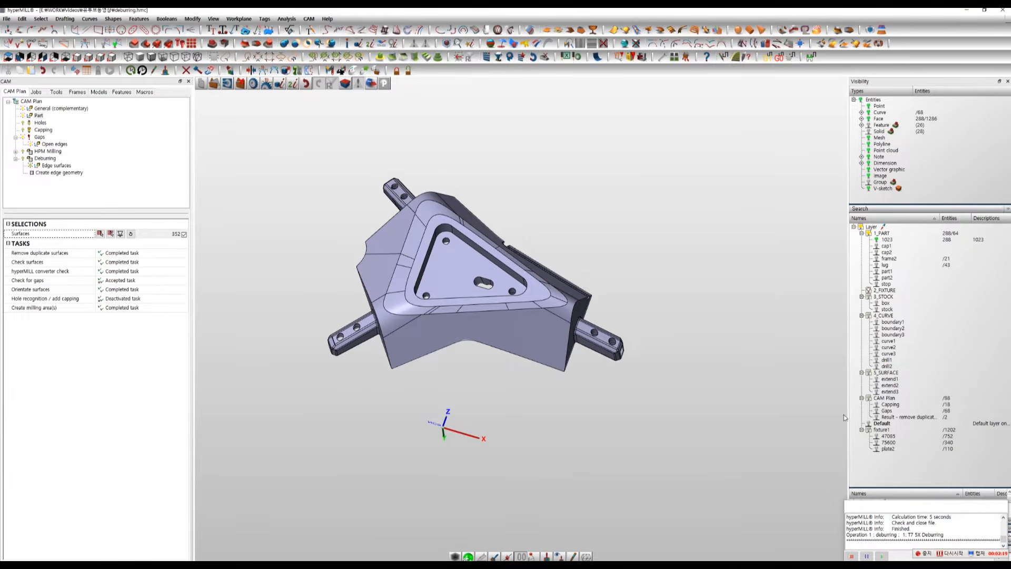
{"action": "left_click", "coordinate": [876, 404]}
{"action": "left_click", "coordinate": [877, 405]}
{"action": "left_click", "coordinate": [876, 411]}
{"action": "left_click", "coordinate": [875, 411]}
{"action": "left_click", "coordinate": [875, 411]}
{"action": "left_click", "coordinate": [875, 411]}
{"action": "left_click", "coordinate": [876, 417]}
Step: Isolate the Result - remove duplicate surfaces layer to examine its faces, and restore the display of the 1023 part layer
{"action": "left_click", "coordinate": [876, 240]}
{"action": "mouse_move", "coordinate": [667, 401]}
{"action": "middle_mouse_down"}
{"action": "mouse_move", "coordinate": [682, 365]}
{"action": "mouse_move", "coordinate": [664, 382]}
{"action": "middle_mouse_up"}
{"action": "left_click", "coordinate": [876, 417]}
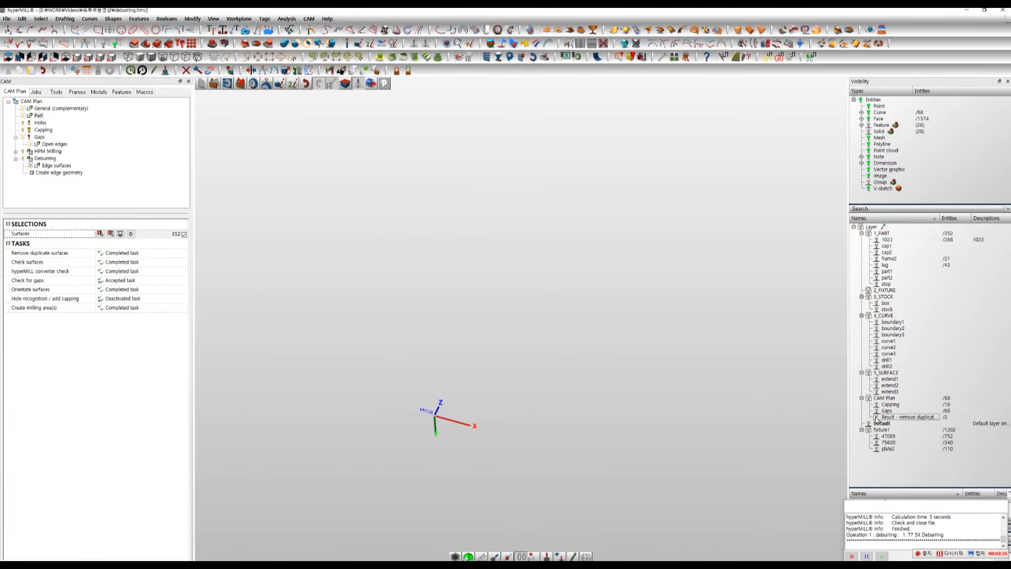
{"action": "left_click", "coordinate": [876, 417]}
{"action": "double_click", "coordinate": [953, 218]}
{"action": "middle_click_drag", "start_coordinate": [651, 362], "coordinate": [657, 372]}
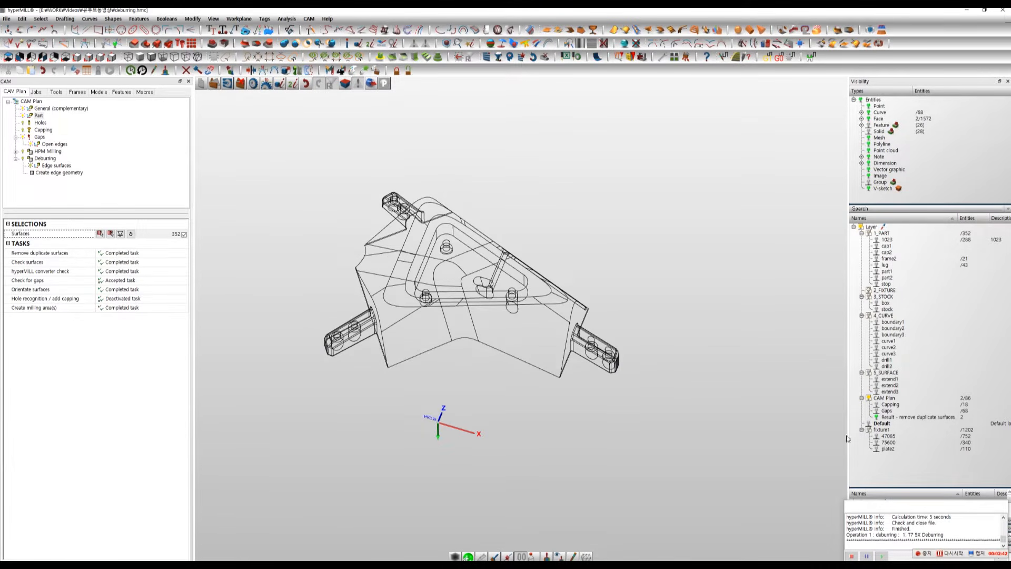
{"action": "left_click", "coordinate": [876, 417]}
{"action": "left_click", "coordinate": [876, 239]}
{"action": "middle_click_drag", "start_coordinate": [386, 351], "coordinate": [394, 399]}
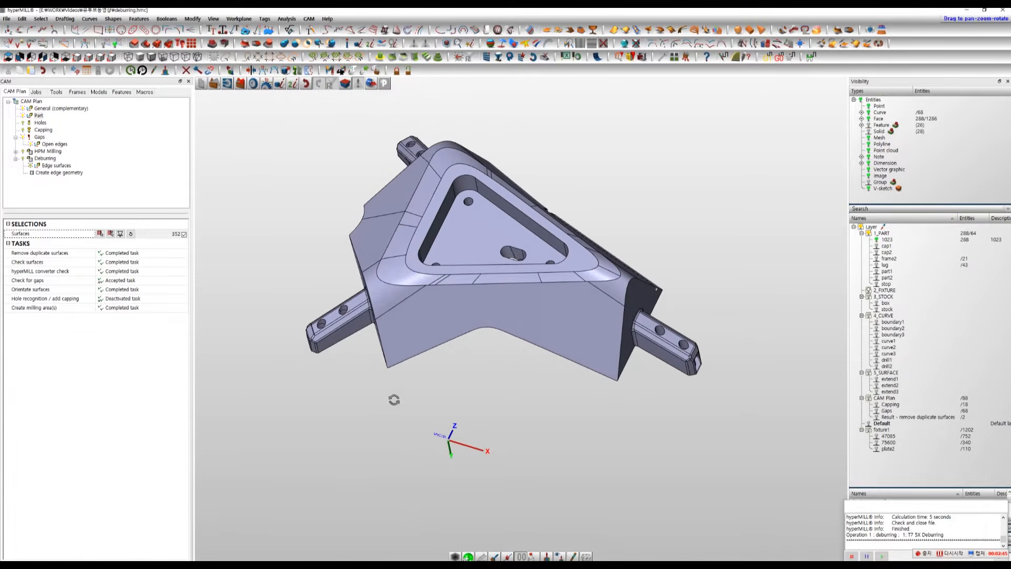
Step: Add a 5X Deburring job from the 5X Surface Milling strategies to the deburring job list
{"action": "left_click", "coordinate": [35, 92]}
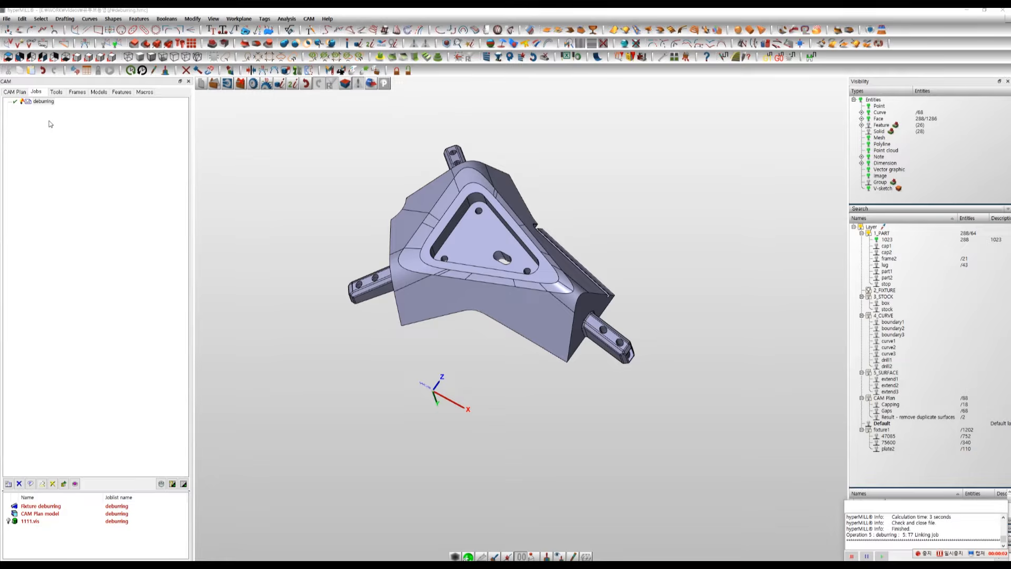
{"action": "right_click", "coordinate": [50, 122]}
{"action": "mouse_move", "coordinate": [131, 125]}
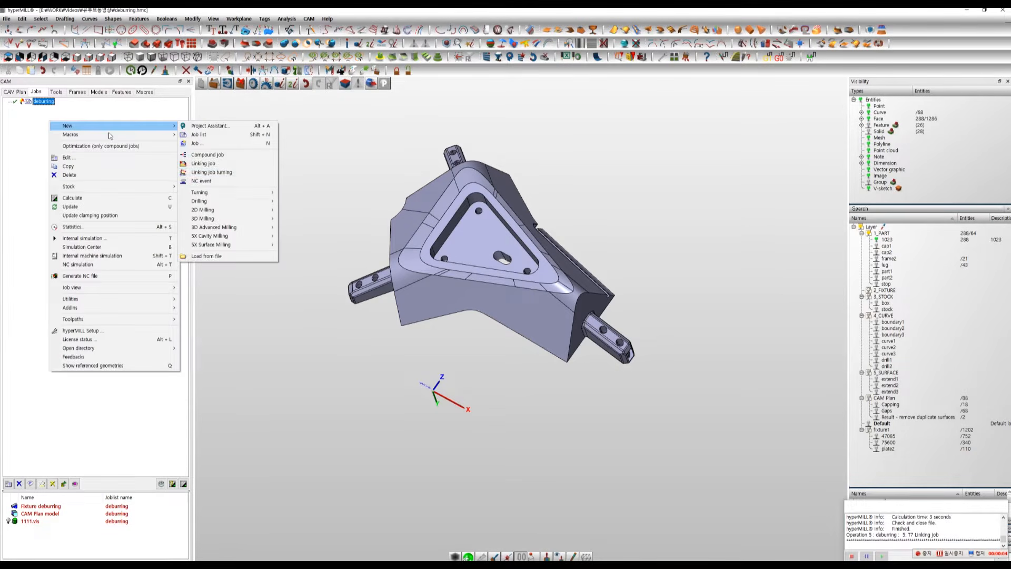
{"action": "mouse_move", "coordinate": [229, 224]}
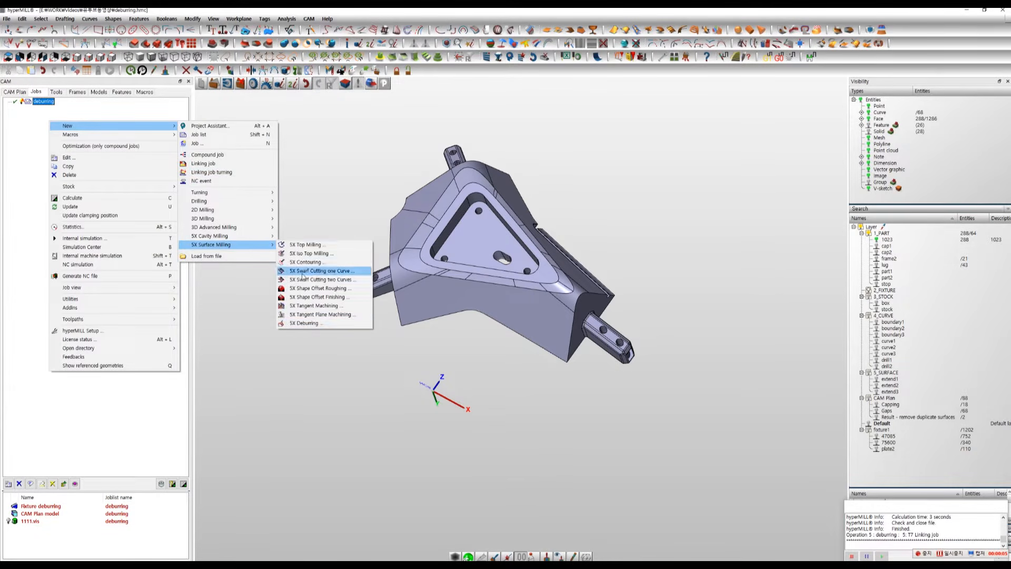
{"action": "left_click", "coordinate": [306, 324]}
Step: Assign the 7 Ball Mill Ø3 tool and the Front frame to the 5X Deburring job
{"action": "left_click", "coordinate": [703, 104]}
{"action": "left_click", "coordinate": [645, 116]}
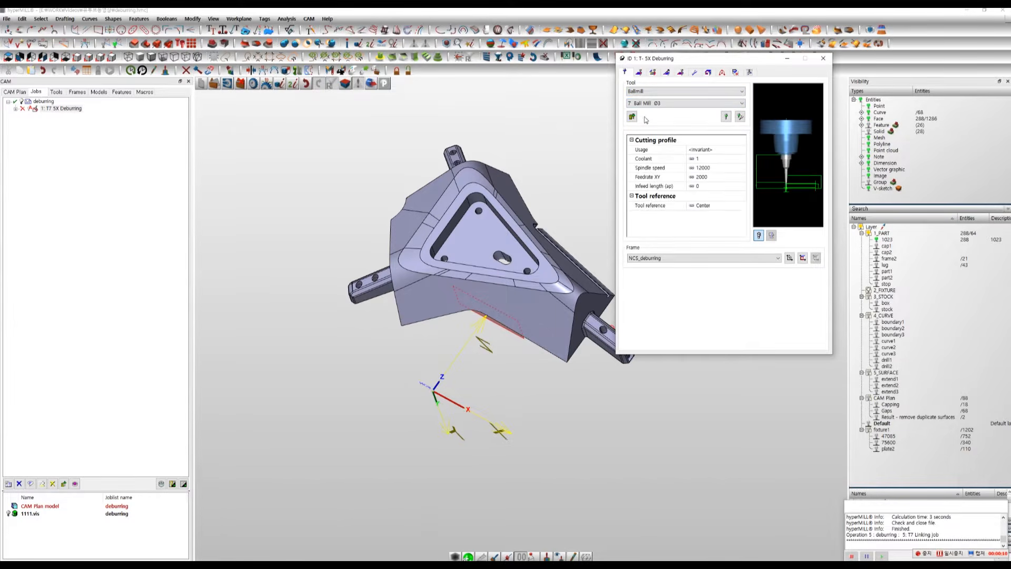
{"action": "left_click", "coordinate": [679, 258]}
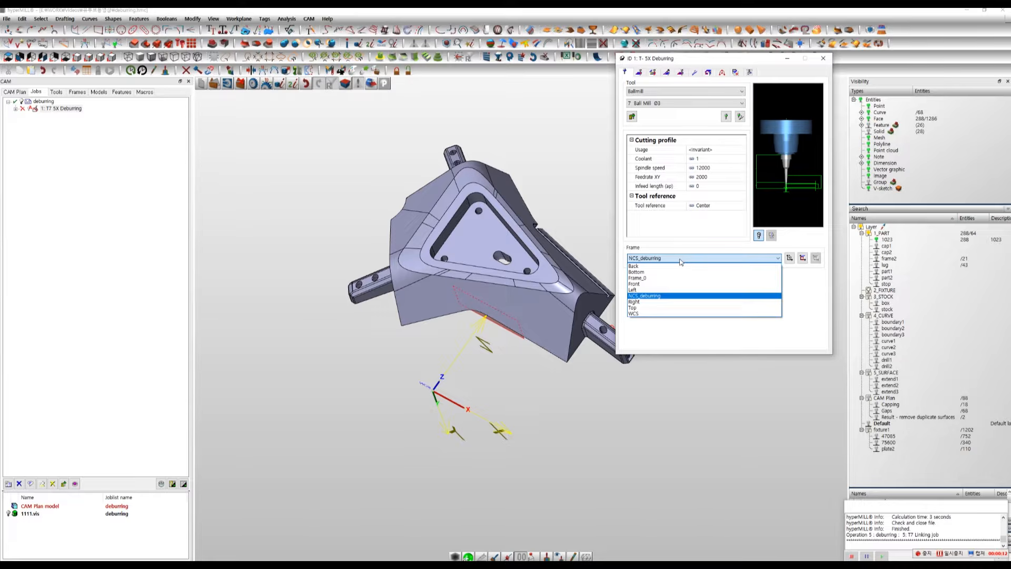
{"action": "left_click", "coordinate": [664, 284]}
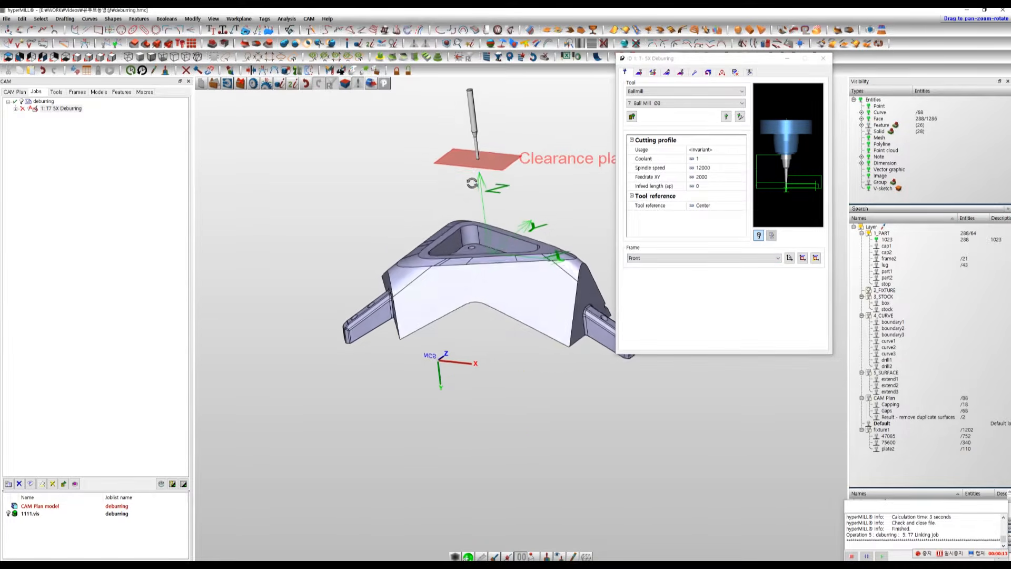
Step: Start the job's contour selection with the triangular pocket's upper rim and the floor hole at its upper corner
{"action": "left_click", "coordinate": [639, 73]}
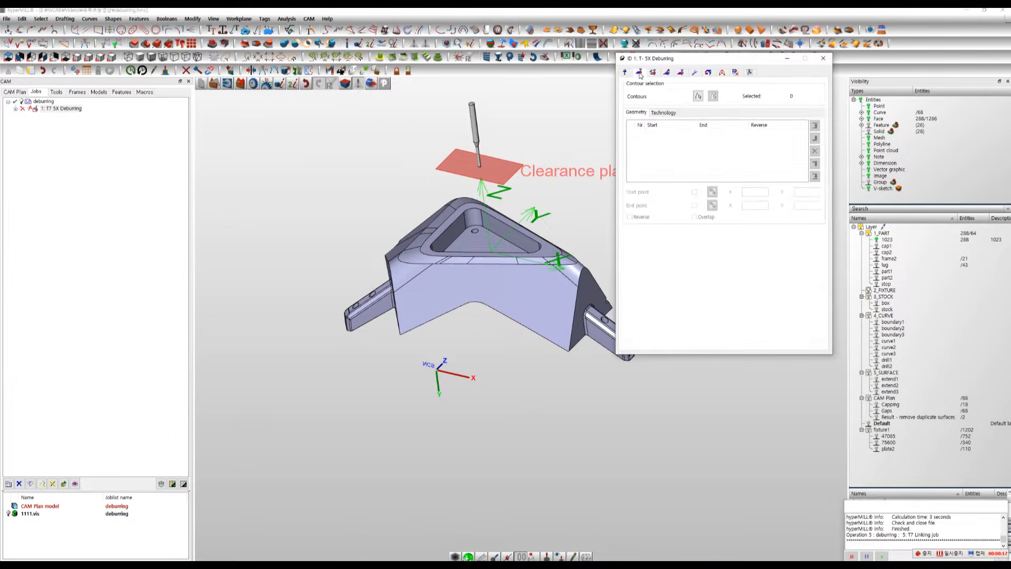
{"action": "left_click", "coordinate": [698, 98]}
{"action": "middle_click_drag", "start_coordinate": [510, 396], "coordinate": [470, 422]}
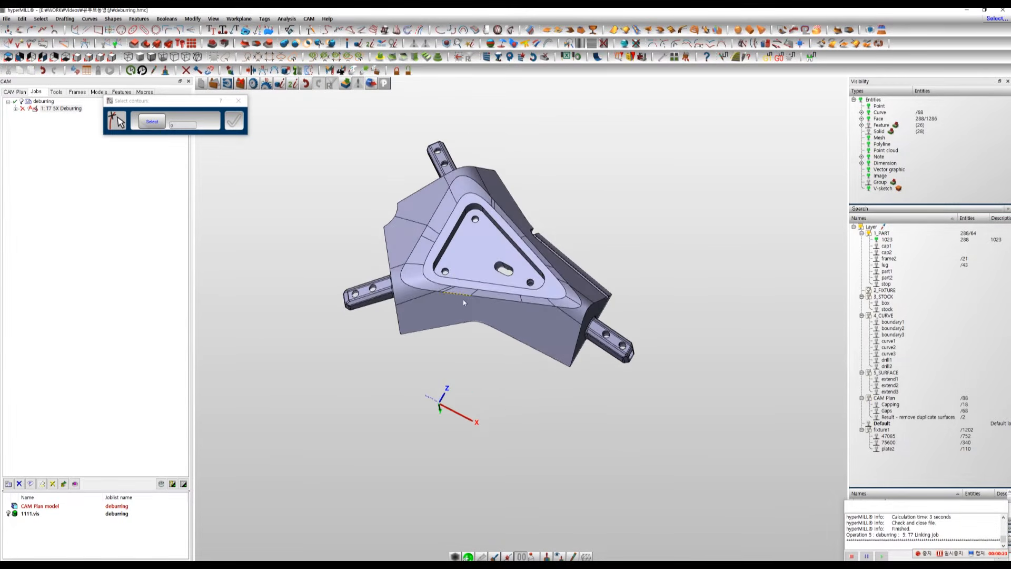
{"action": "scroll", "coordinate": [463, 299], "scroll_direction": "up", "scroll_amount": 5}
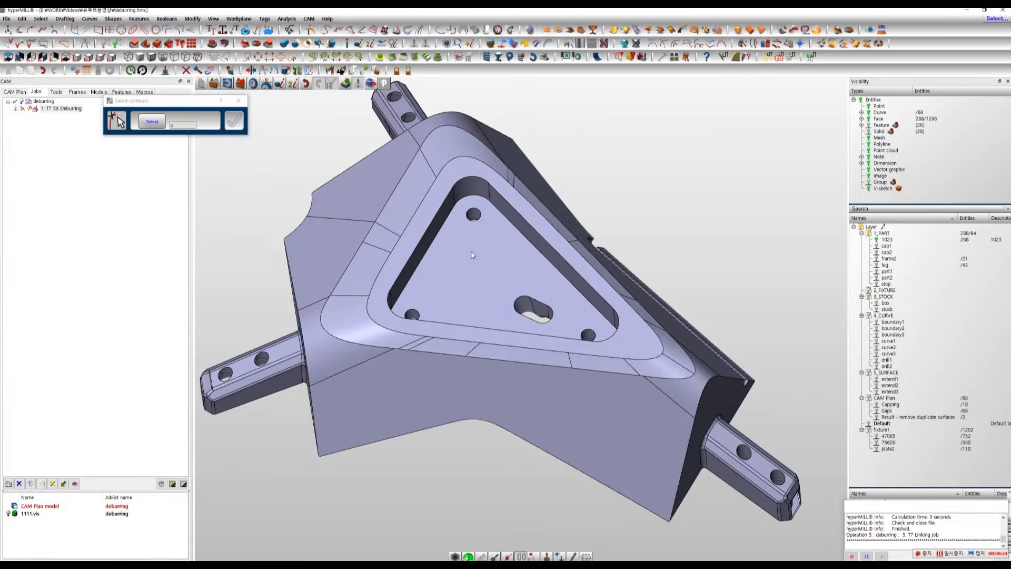
{"action": "left_click", "coordinate": [471, 252]}
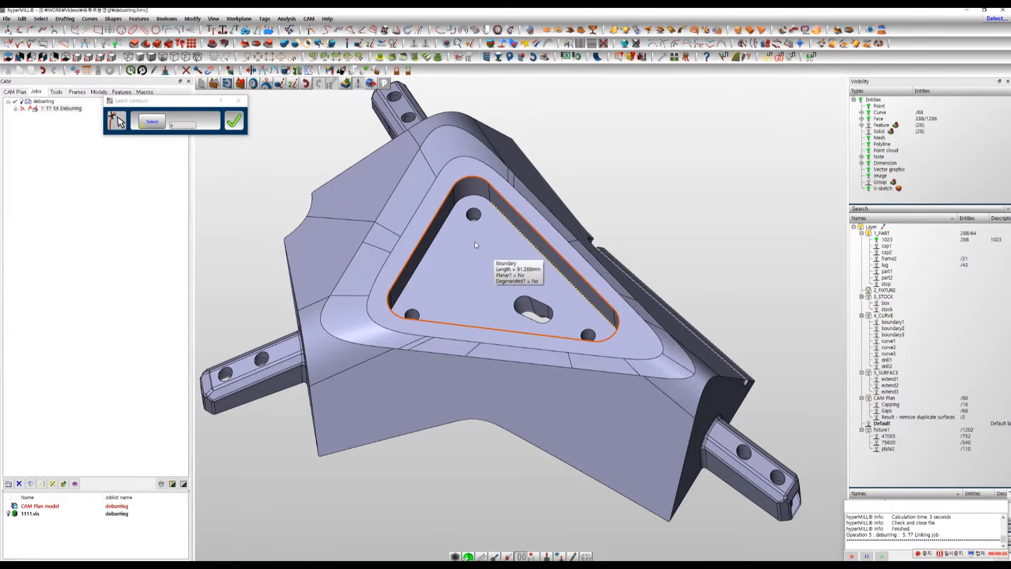
{"action": "left_click", "coordinate": [472, 220]}
{"action": "middle_click_drag", "start_coordinate": [484, 248], "coordinate": [490, 279]}
Step: Add the two other round holes and the slot in the pocket floor to the contour selection
{"action": "left_click", "coordinate": [432, 328]}
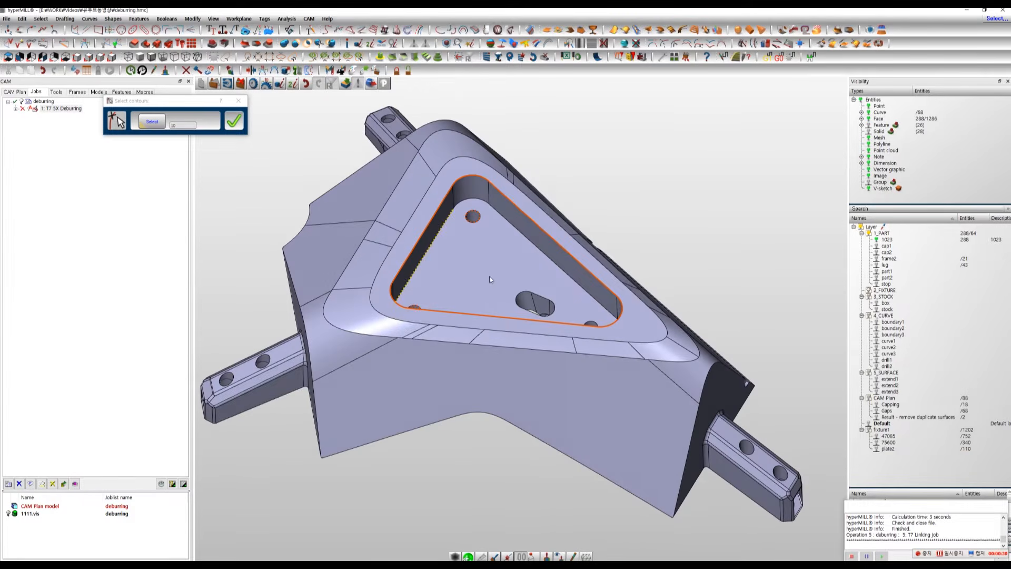
{"action": "key", "text": "c"}
{"action": "left_click", "coordinate": [515, 301]}
{"action": "middle_click_drag", "start_coordinate": [466, 245], "coordinate": [486, 274]}
{"action": "key", "text": "c"}
{"action": "left_click", "coordinate": [588, 330]}
{"action": "middle_click_drag", "start_coordinate": [585, 318], "coordinate": [575, 275]}
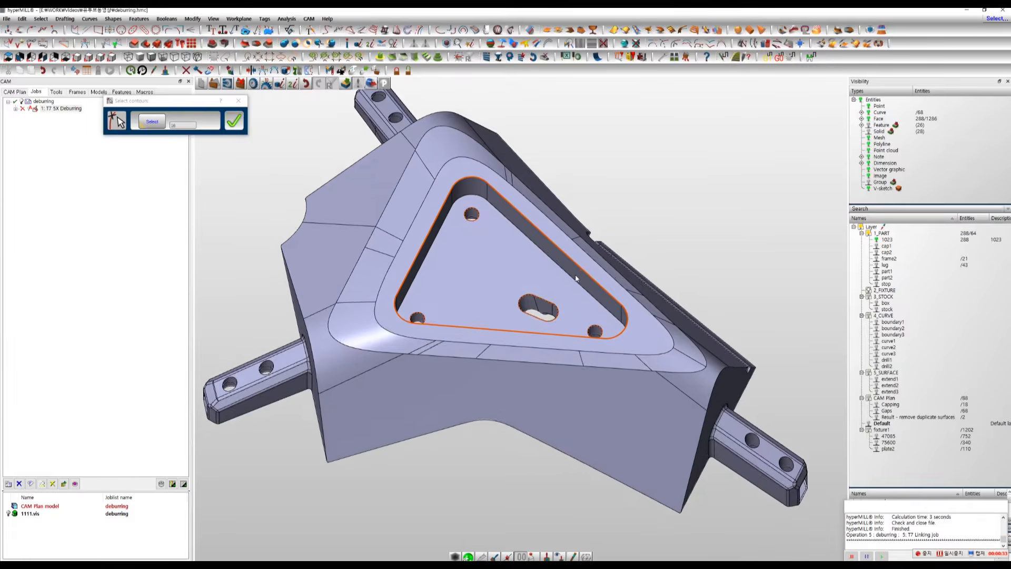
Step: Add the top edges of both holes on each of the three lugs to the contour selection
{"action": "scroll", "coordinate": [576, 276], "scroll_direction": "down", "scroll_amount": 1}
{"action": "scroll", "coordinate": [266, 391], "scroll_direction": "up", "scroll_amount": 5}
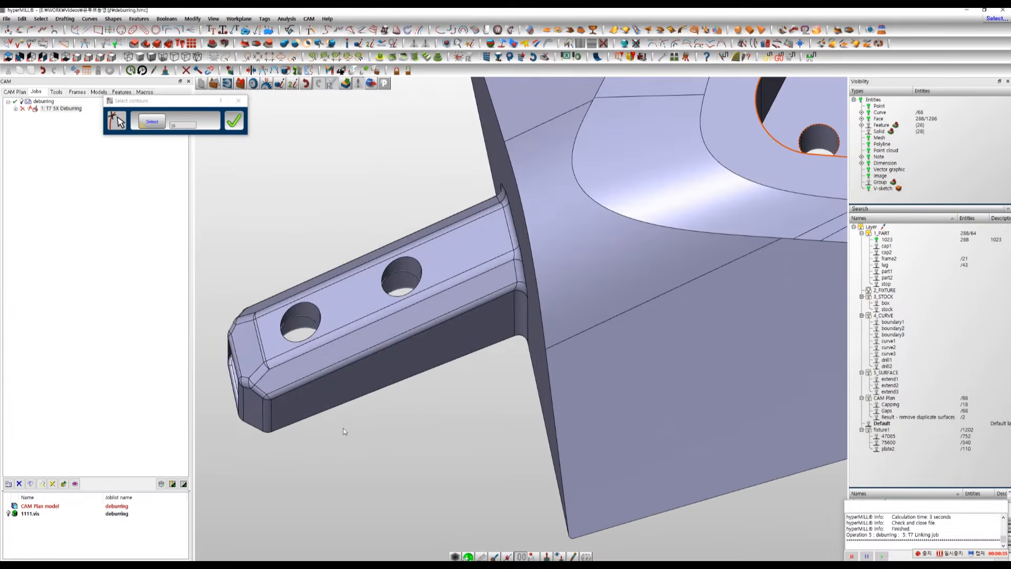
{"action": "left_click", "coordinate": [319, 324]}
{"action": "left_click", "coordinate": [417, 277]}
{"action": "scroll", "coordinate": [360, 407], "scroll_direction": "down", "scroll_amount": 5}
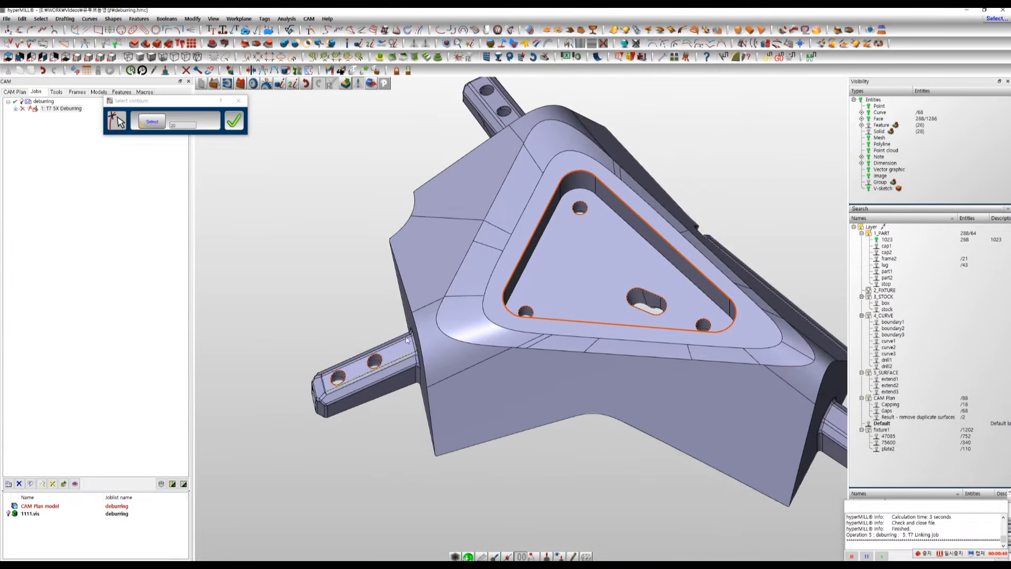
{"action": "scroll", "coordinate": [486, 87], "scroll_direction": "up", "scroll_amount": 5}
{"action": "left_click", "coordinate": [470, 124]}
{"action": "left_click", "coordinate": [447, 105]}
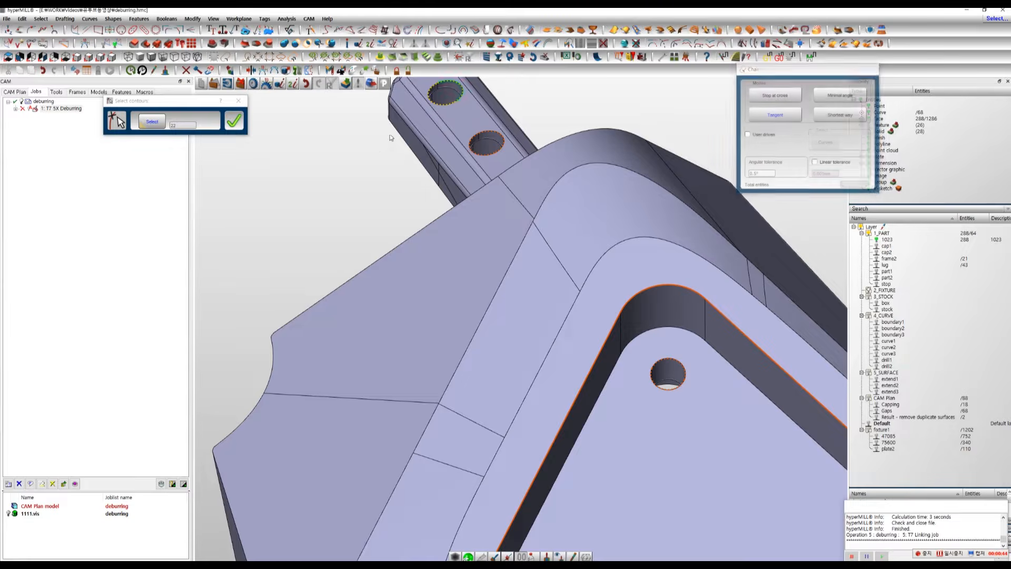
{"action": "scroll", "coordinate": [400, 134], "scroll_direction": "down", "scroll_amount": 3}
{"action": "scroll", "coordinate": [365, 150], "scroll_direction": "down", "scroll_amount": 3}
{"action": "scroll", "coordinate": [731, 432], "scroll_direction": "up", "scroll_amount": 6}
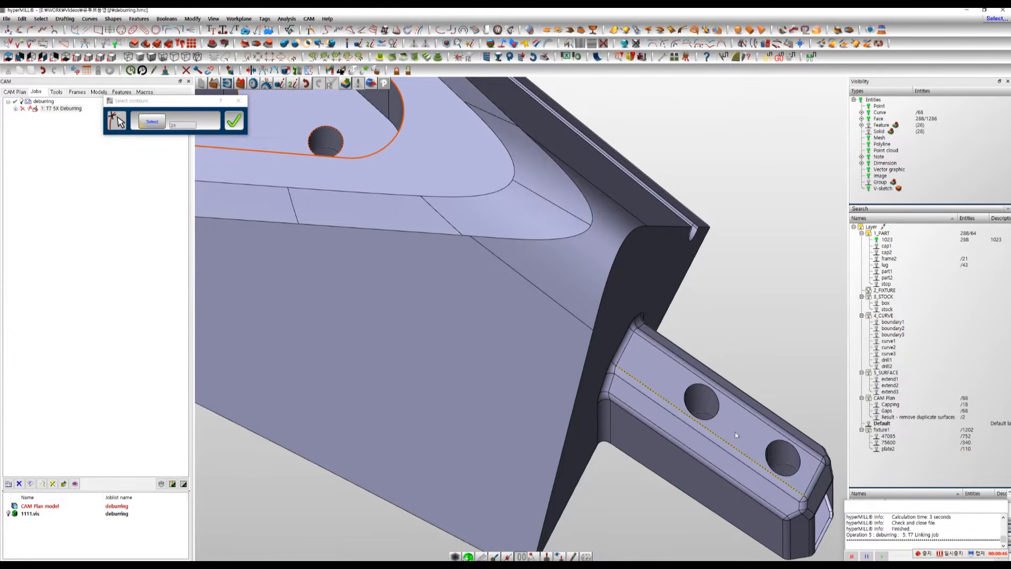
{"action": "left_click", "coordinate": [727, 414]}
{"action": "left_click", "coordinate": [757, 438]}
Step: Add the long groove on the side wall and its neighbouring edges to the contour selection
{"action": "middle_click_drag", "start_coordinate": [708, 364], "coordinate": [646, 275]}
{"action": "scroll", "coordinate": [687, 365], "scroll_direction": "down", "scroll_amount": 4}
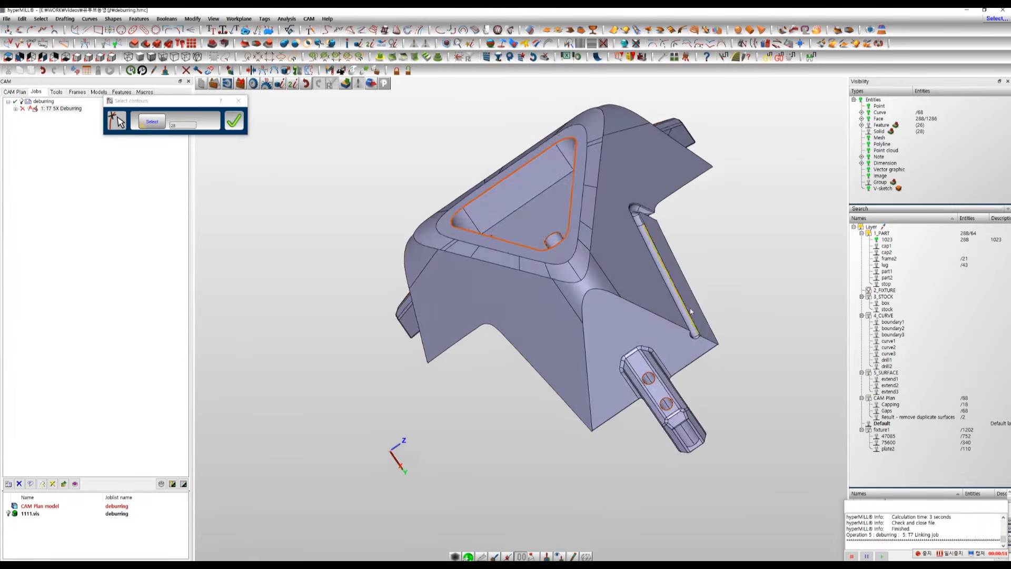
{"action": "scroll", "coordinate": [700, 331], "scroll_direction": "up", "scroll_amount": 3}
{"action": "scroll", "coordinate": [701, 330], "scroll_direction": "up", "scroll_amount": 1}
{"action": "left_click", "coordinate": [640, 329]}
{"action": "left_click", "coordinate": [514, 279]}
{"action": "left_click", "coordinate": [495, 388]}
{"action": "scroll", "coordinate": [668, 375], "scroll_direction": "down", "scroll_amount": 4}
Step: Add the remaining outer edges of the end faces around the lugs and accept the contour selection
{"action": "middle_click_drag", "start_coordinate": [532, 371], "coordinate": [654, 361]}
{"action": "left_click", "coordinate": [400, 437]}
{"action": "left_click", "coordinate": [396, 383]}
{"action": "left_click", "coordinate": [340, 349]}
{"action": "middle_click_drag", "start_coordinate": [411, 367], "coordinate": [468, 422]}
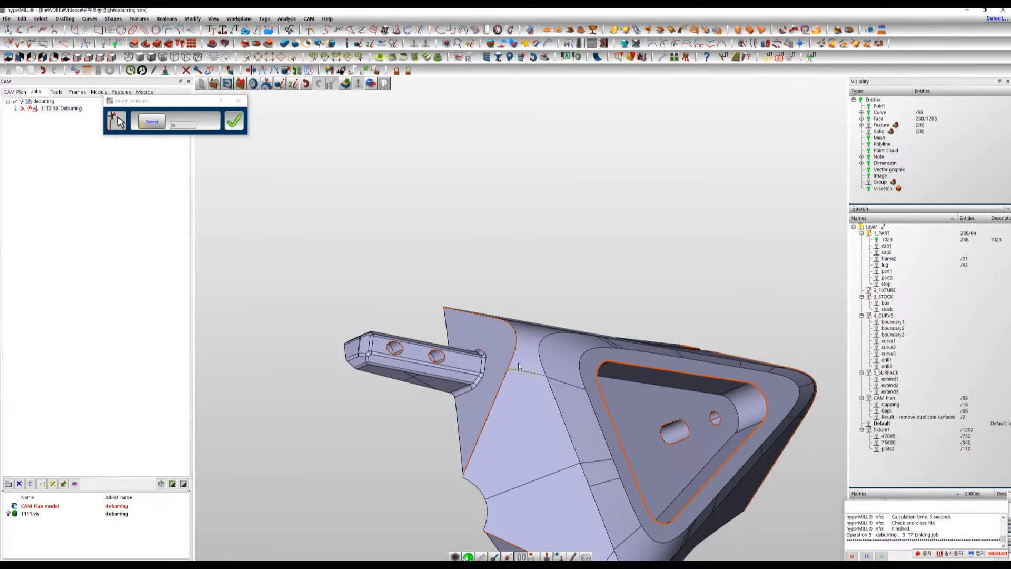
{"action": "scroll", "coordinate": [484, 355], "scroll_direction": "up", "scroll_amount": 5}
{"action": "left_click", "coordinate": [490, 353]}
{"action": "middle_click_drag", "start_coordinate": [518, 346], "coordinate": [497, 398]}
{"action": "scroll", "coordinate": [334, 275], "scroll_direction": "down", "scroll_amount": 5}
{"action": "middle_click_drag", "start_coordinate": [498, 323], "coordinate": [383, 272]}
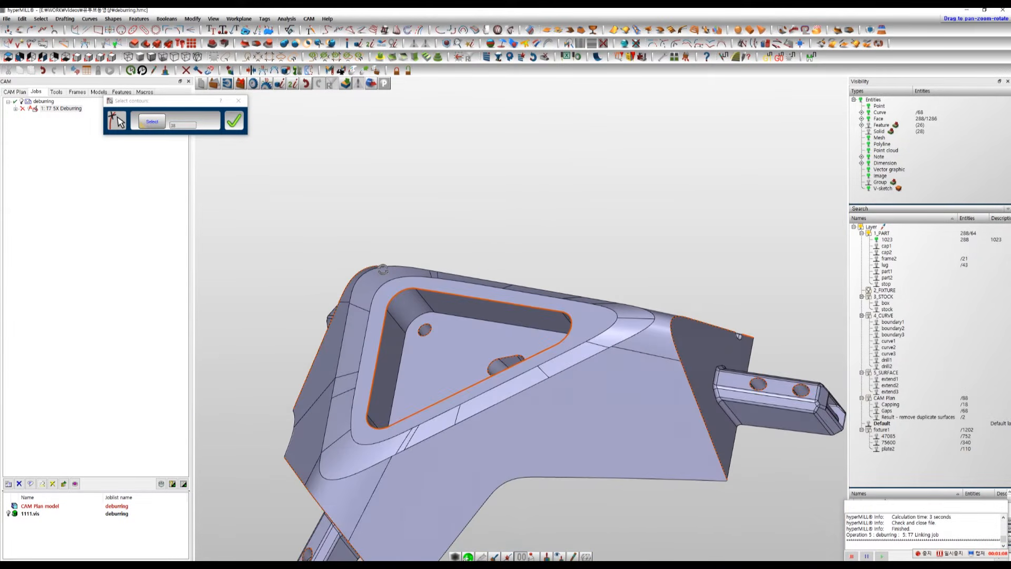
{"action": "scroll", "coordinate": [462, 195], "scroll_direction": "down", "scroll_amount": 3}
{"action": "middle_click_drag", "start_coordinate": [495, 243], "coordinate": [570, 242]}
{"action": "scroll", "coordinate": [402, 173], "scroll_direction": "down", "scroll_amount": 2}
{"action": "middle_click_drag", "start_coordinate": [528, 435], "coordinate": [537, 448]}
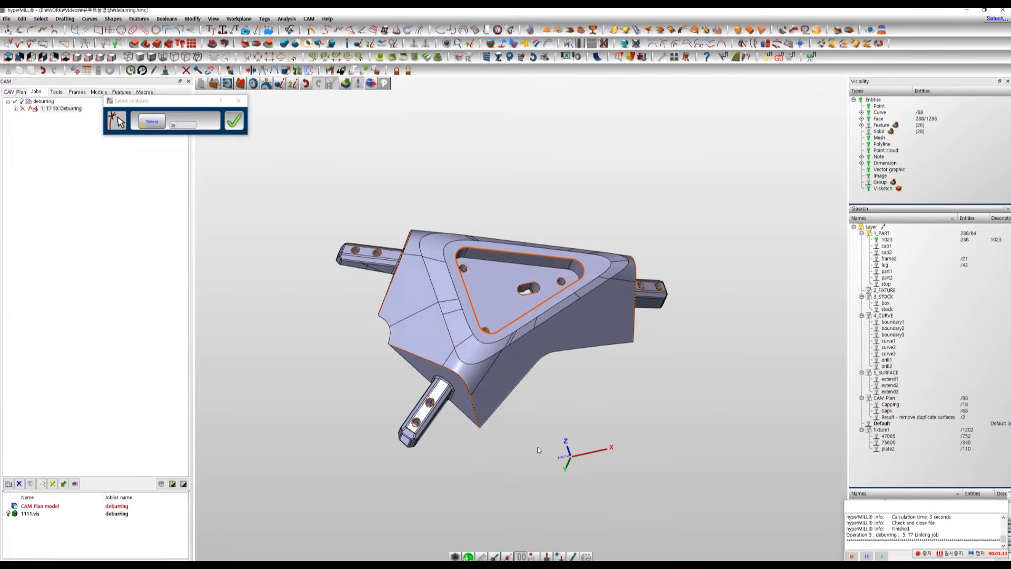
{"action": "left_click", "coordinate": [234, 120]}
Step: Check the direction arrows of all selected contours together and of contour 1 on its own
{"action": "middle_click_drag", "start_coordinate": [235, 211], "coordinate": [534, 139]}
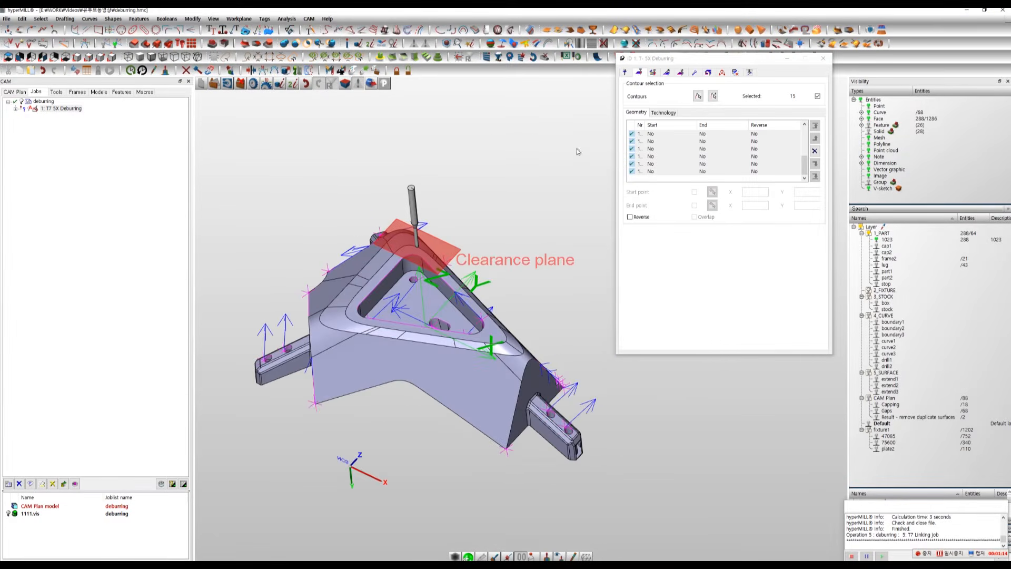
{"action": "left_click_drag", "start_coordinate": [646, 126], "coordinate": [653, 126]}
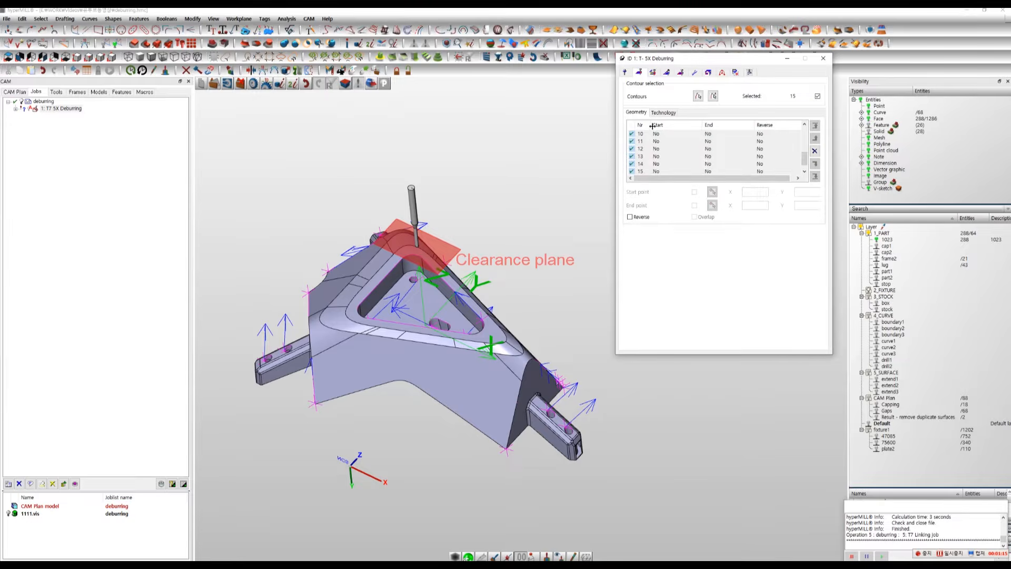
{"action": "left_click", "coordinate": [671, 149]}
{"action": "scroll", "coordinate": [703, 158], "scroll_direction": "up", "scroll_amount": 3}
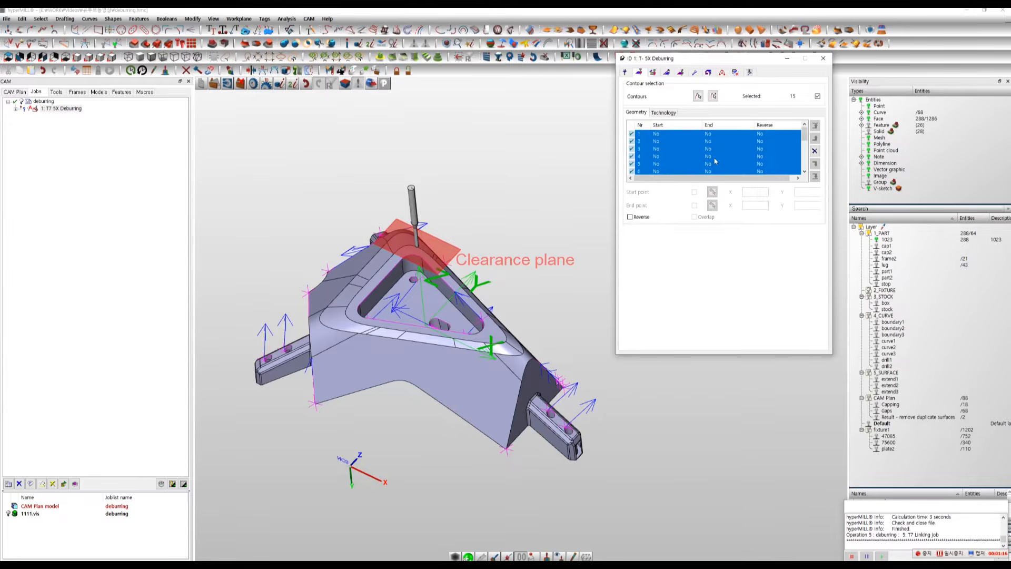
{"action": "left_click", "coordinate": [678, 138]}
{"action": "middle_click_drag", "start_coordinate": [548, 163], "coordinate": [552, 221]}
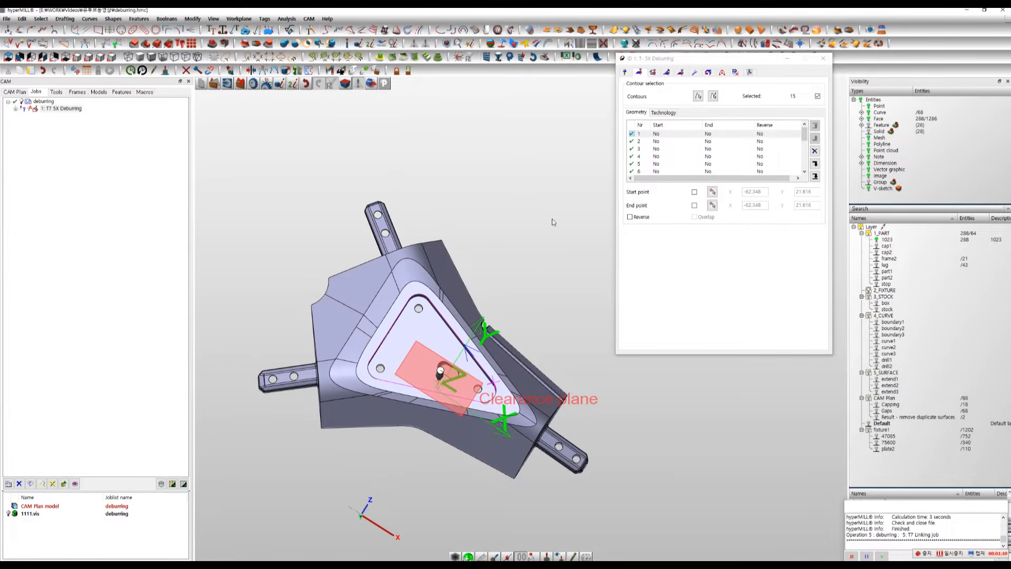
{"action": "right_click", "coordinate": [662, 134]}
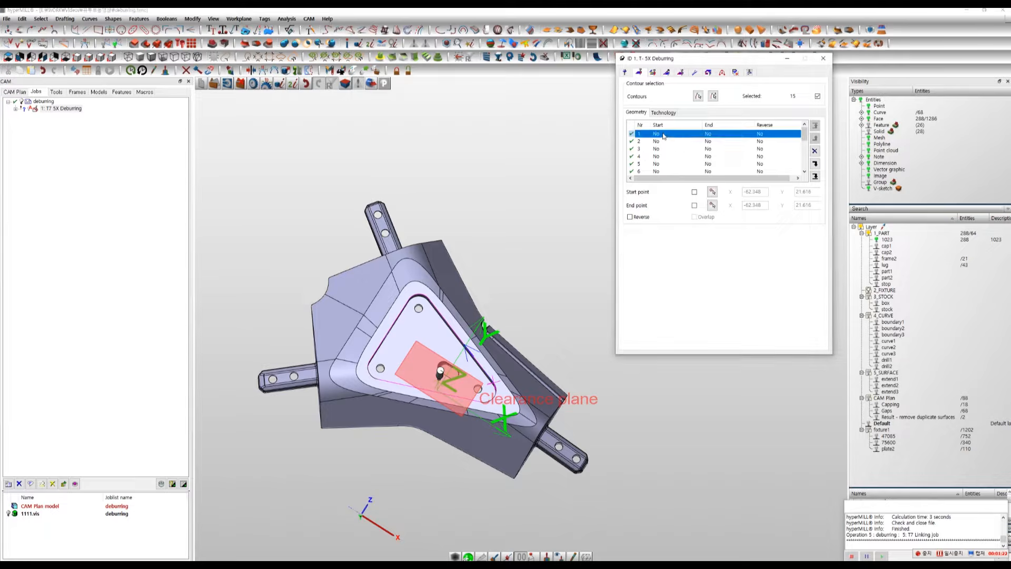
{"action": "left_click", "coordinate": [752, 138]}
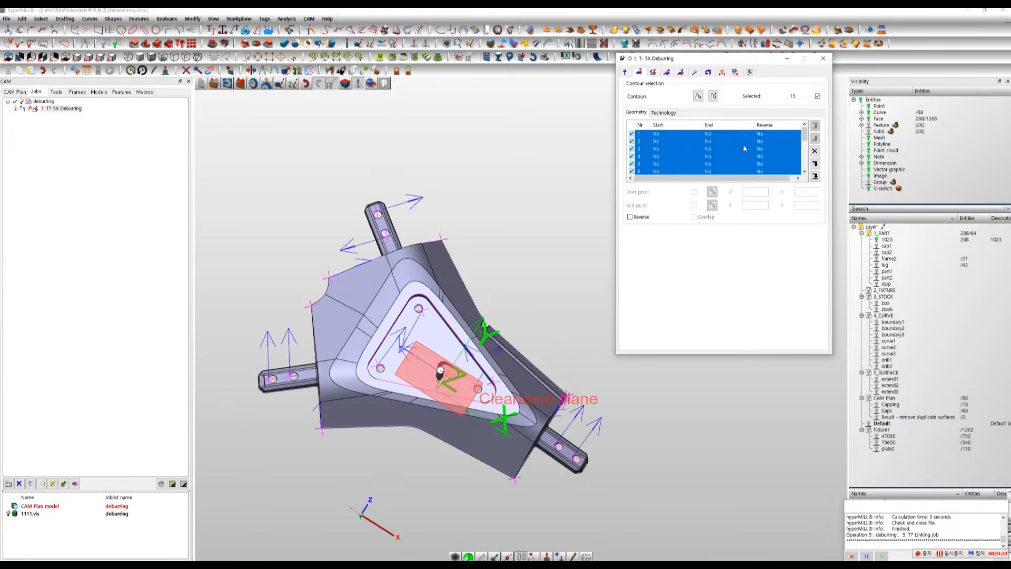
{"action": "middle_click_drag", "start_coordinate": [548, 185], "coordinate": [547, 191]}
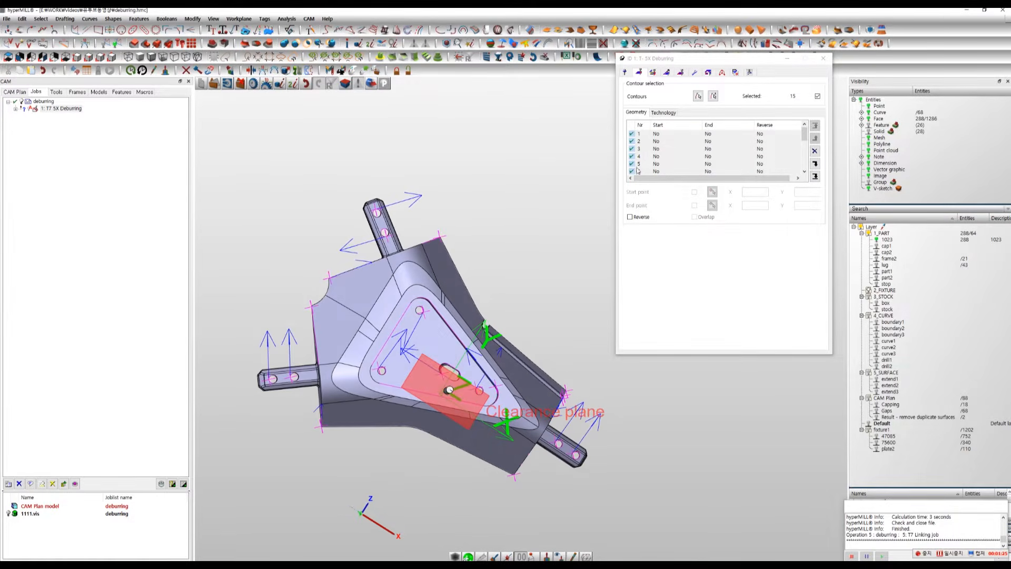
{"action": "left_click", "coordinate": [667, 135]}
{"action": "middle_click_drag", "start_coordinate": [503, 231], "coordinate": [478, 216]}
Step: Reverse the direction of contour 2, the round hole at the pocket floor's upper corner
{"action": "left_click", "coordinate": [653, 142]}
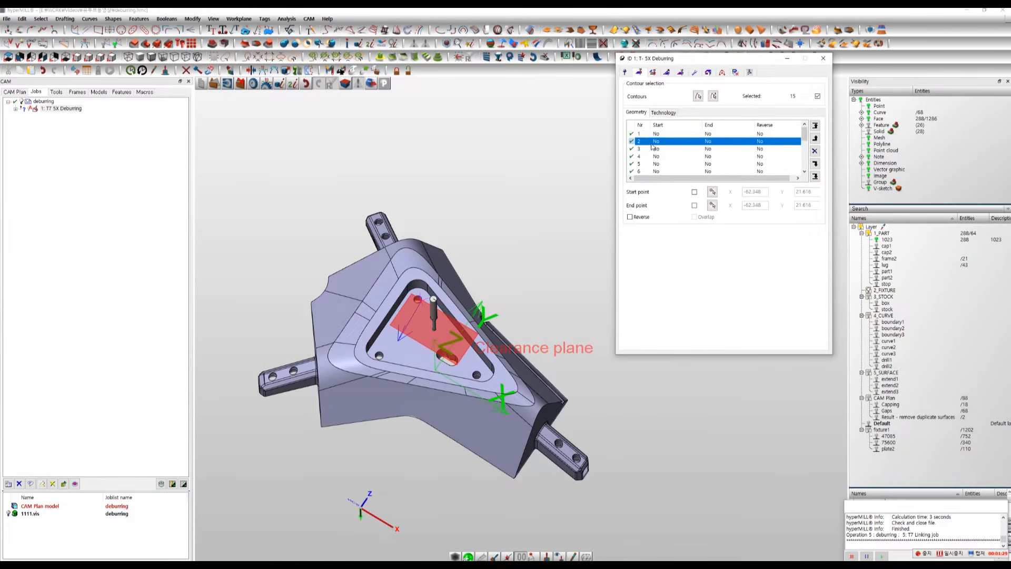
{"action": "middle_click_drag", "start_coordinate": [543, 243], "coordinate": [535, 253]}
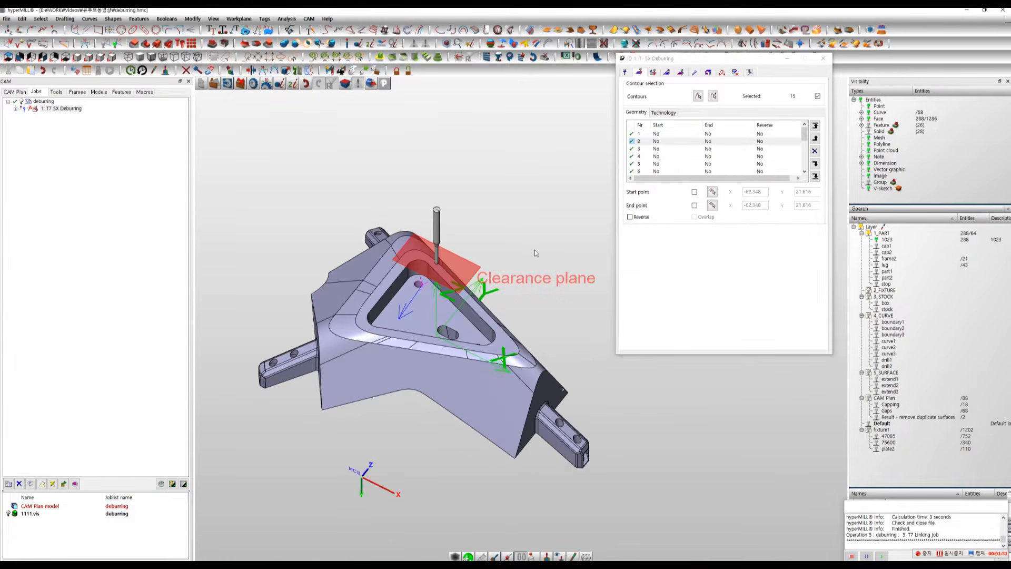
{"action": "left_click", "coordinate": [630, 217]}
Step: Reverse the direction of contours 3, 4 and 5, the slot and two remaining round holes in the pocket floor
{"action": "left_click", "coordinate": [655, 149]}
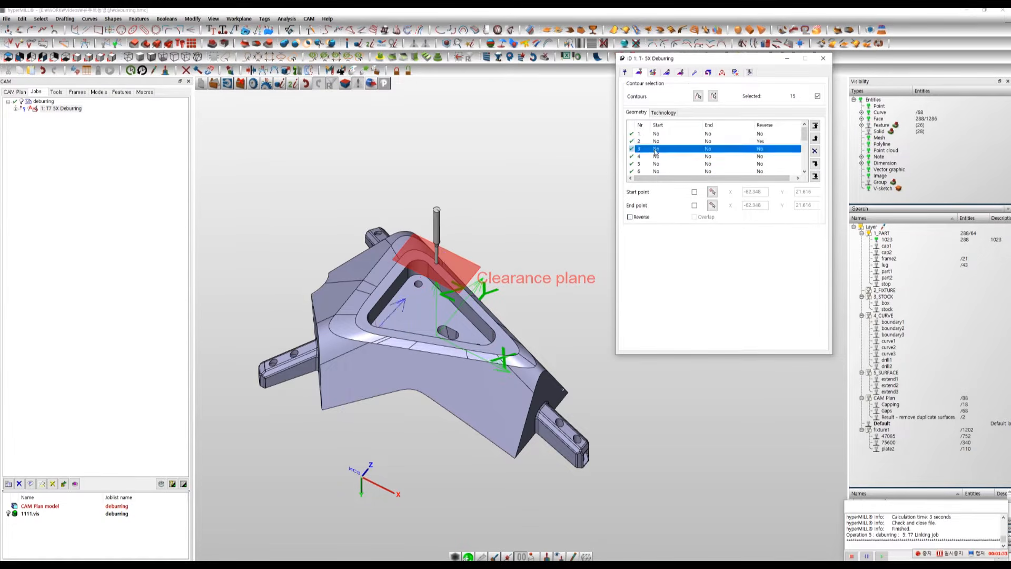
{"action": "middle_click_drag", "start_coordinate": [572, 262], "coordinate": [522, 318]}
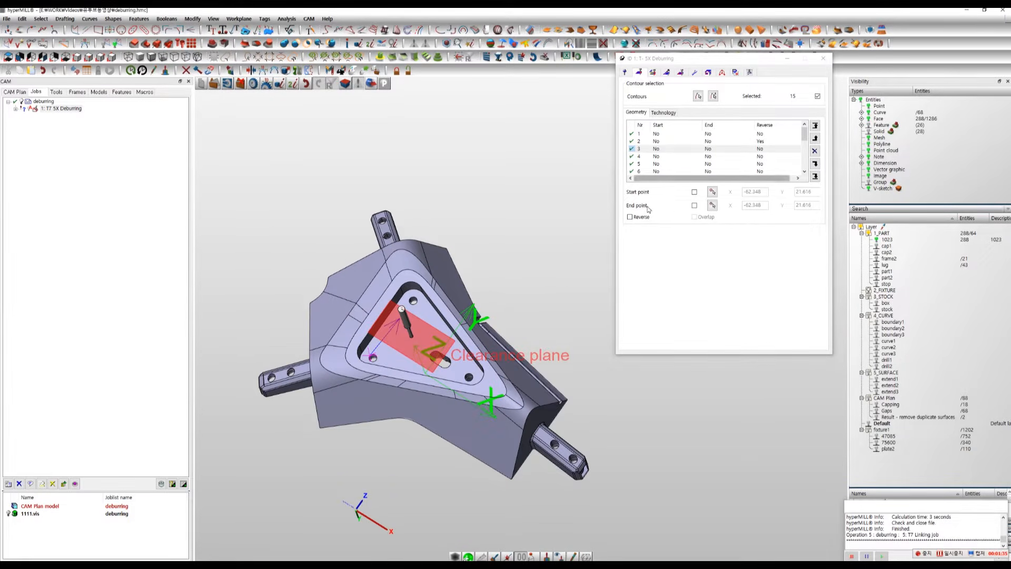
{"action": "left_click", "coordinate": [630, 217]}
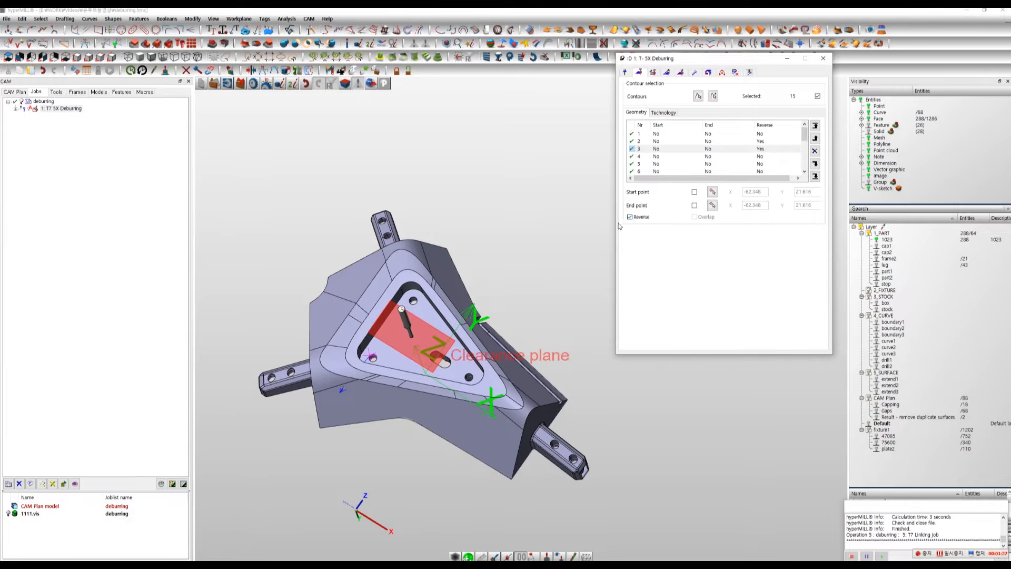
{"action": "left_click", "coordinate": [659, 157]}
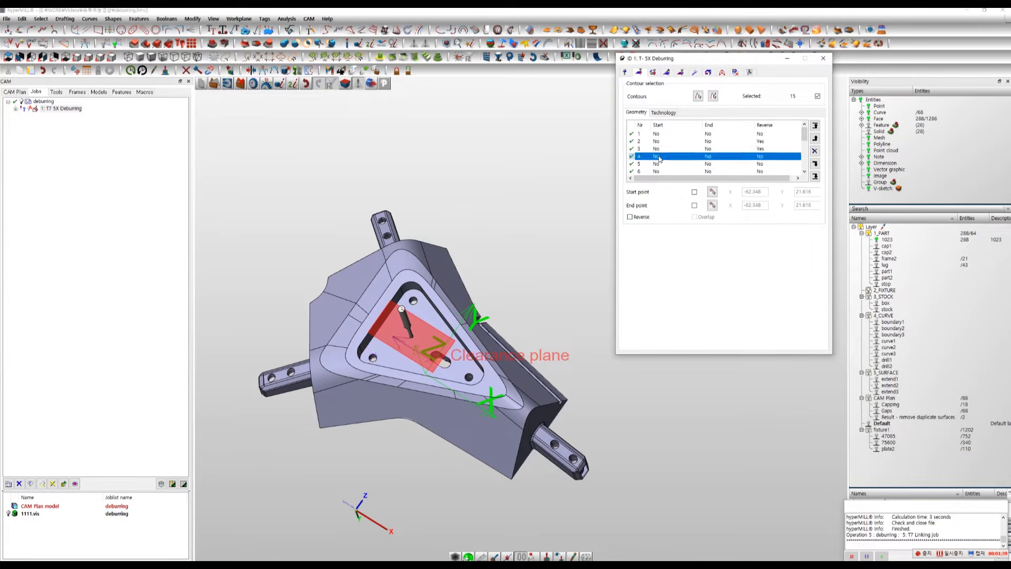
{"action": "left_click", "coordinate": [646, 218]}
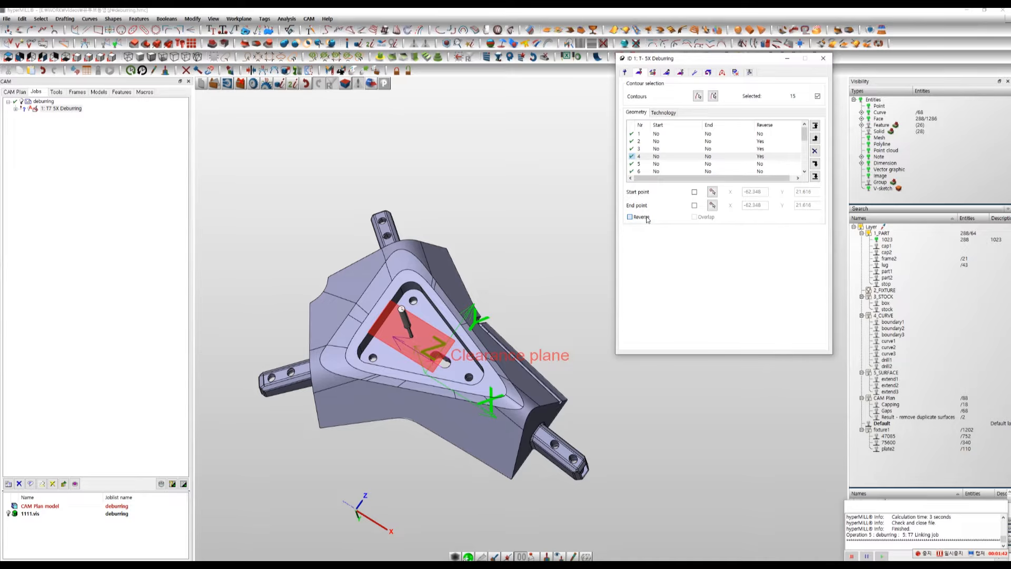
{"action": "left_click", "coordinate": [657, 164]}
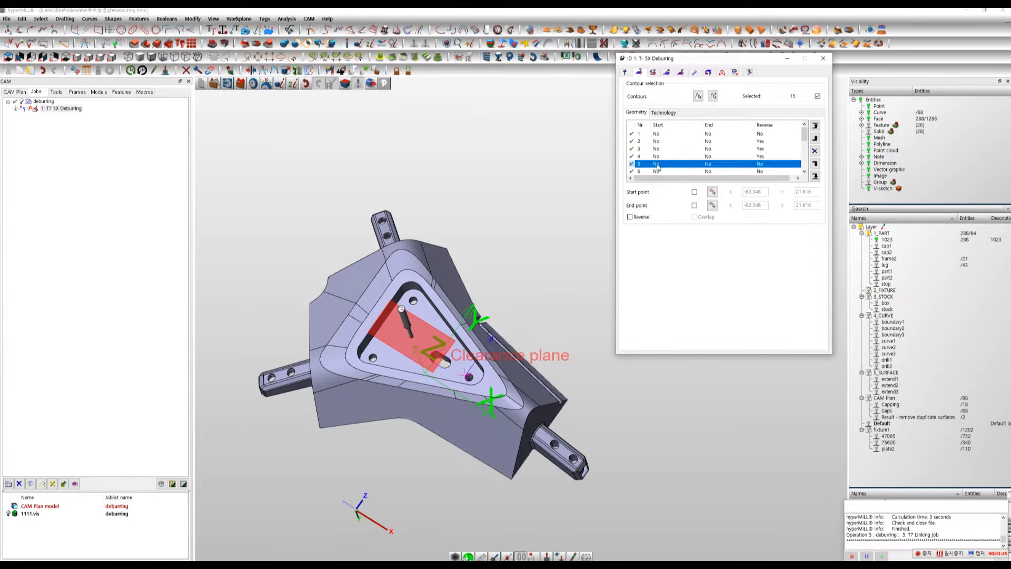
{"action": "left_click", "coordinate": [640, 217]}
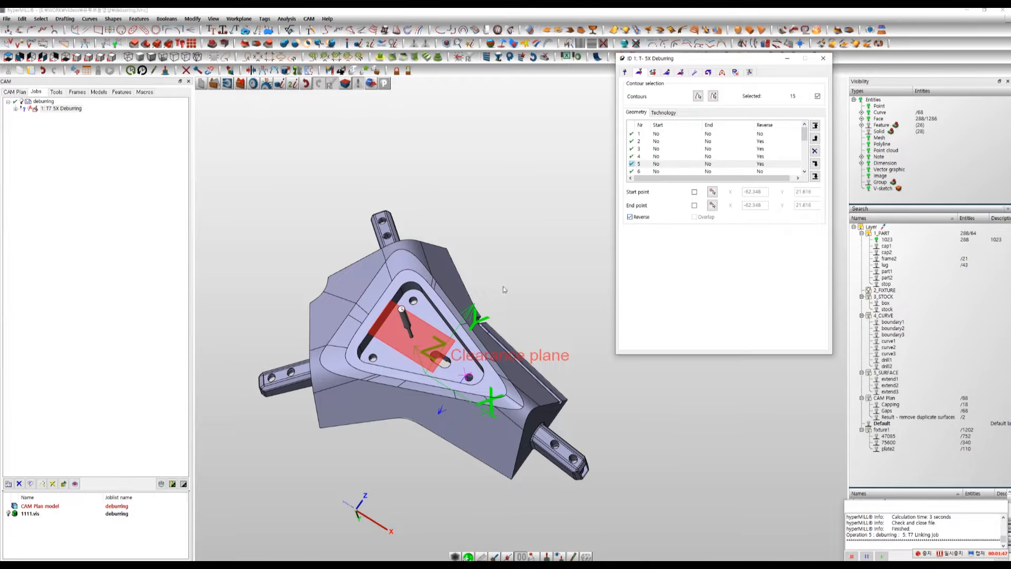
Step: Reverse the direction of contours 6 and 7, the two holes in the left lug
{"action": "middle_click_drag", "start_coordinate": [503, 284], "coordinate": [511, 196]}
{"action": "scroll", "coordinate": [671, 155], "scroll_direction": "down", "scroll_amount": 1}
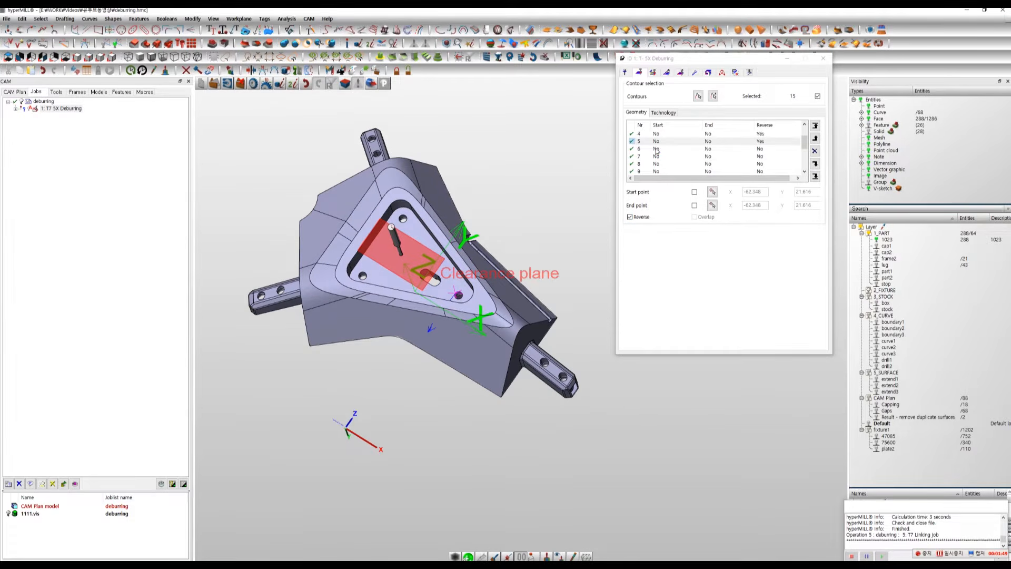
{"action": "left_click", "coordinate": [656, 150]}
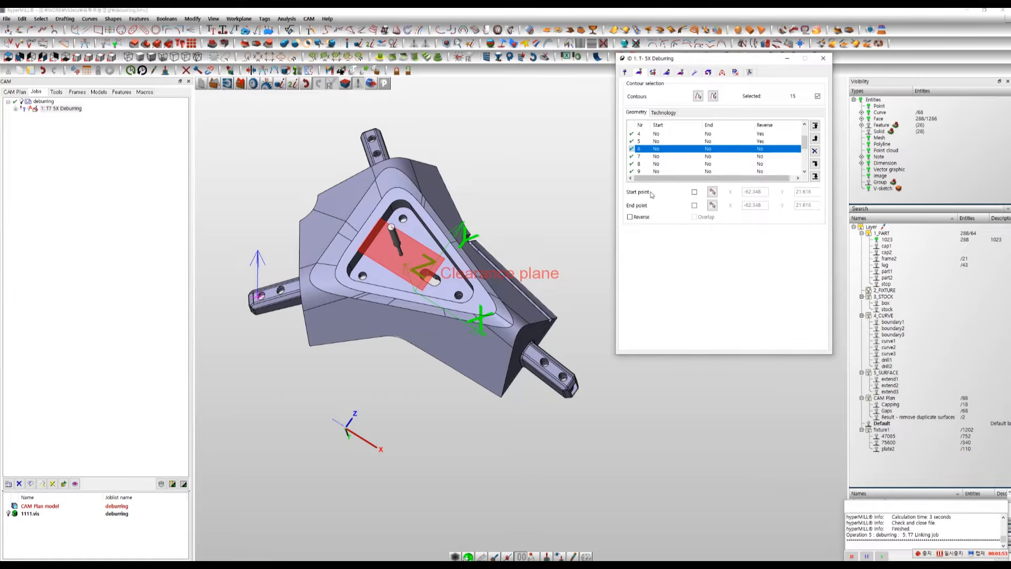
{"action": "left_click", "coordinate": [640, 217]}
{"action": "left_click", "coordinate": [658, 158]}
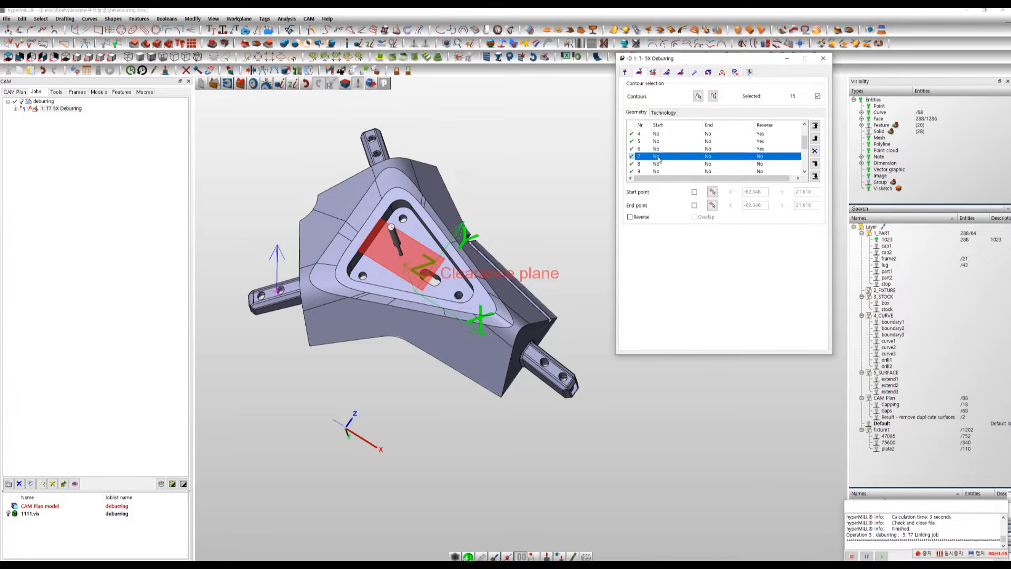
{"action": "left_click", "coordinate": [645, 218]}
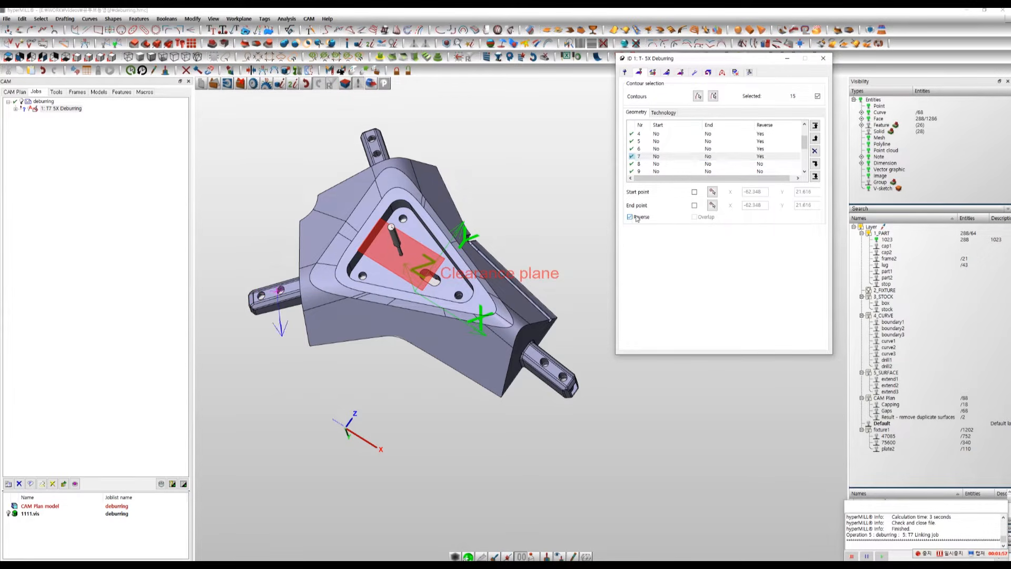
Step: Reverse the direction of contours 8 and 9 together, the two holes in the rear lug
{"action": "left_click", "coordinate": [658, 163]}
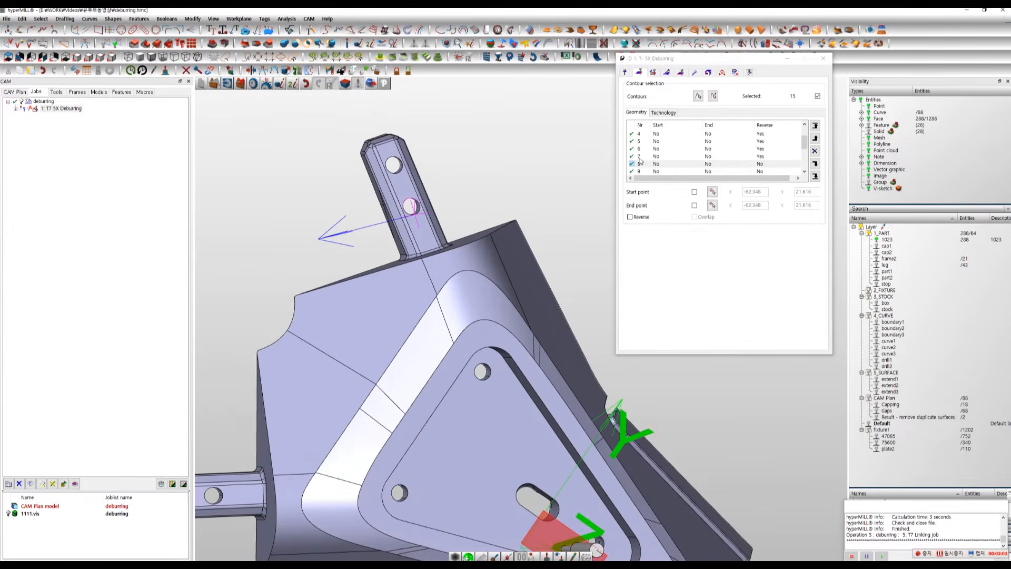
{"action": "left_click", "coordinate": [658, 171], "text": "shift"}
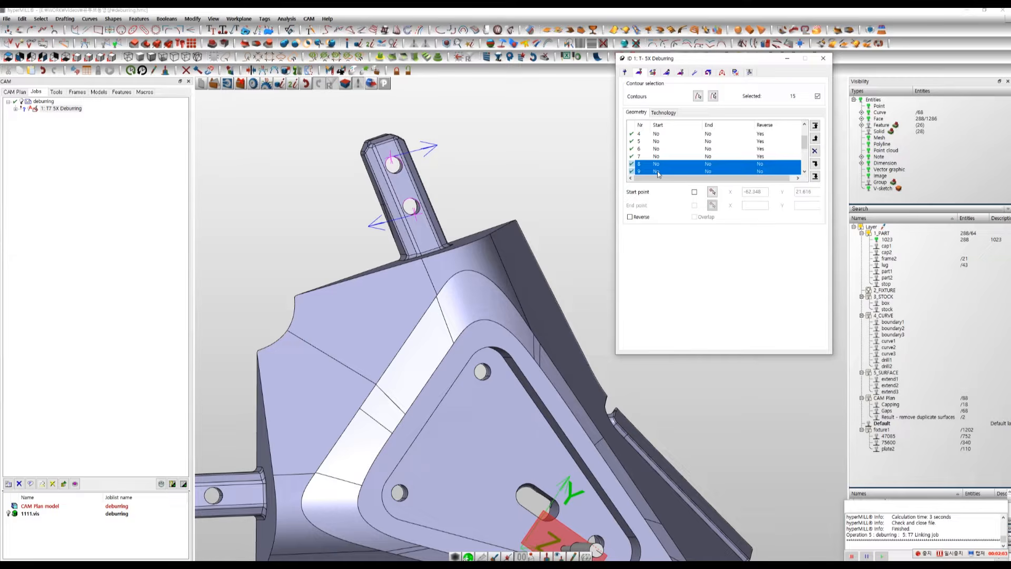
{"action": "left_click", "coordinate": [646, 218]}
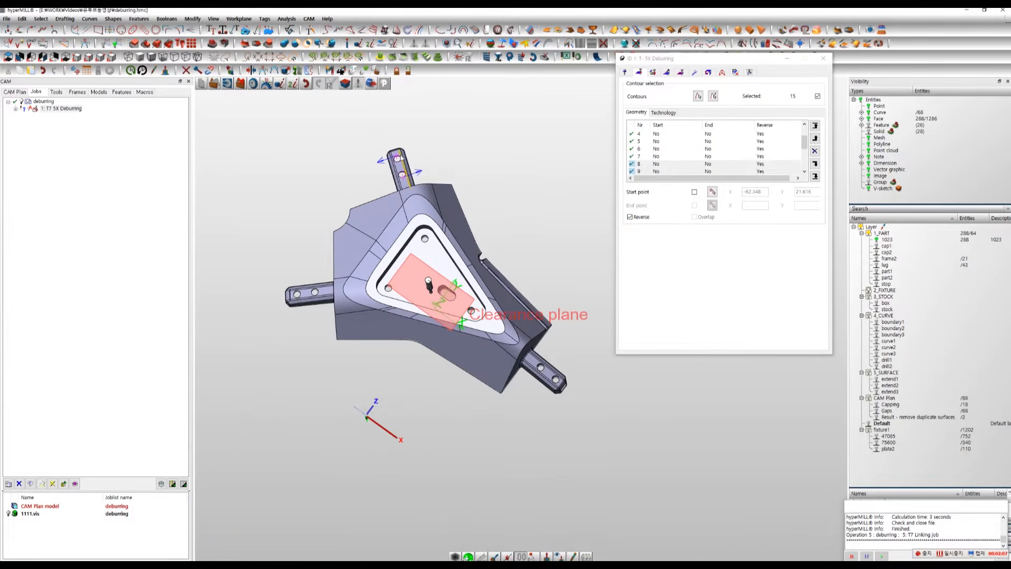
Step: Reverse the direction of contours 10 and 11 together, the two holes in the right lug
{"action": "scroll", "coordinate": [679, 152], "scroll_direction": "down", "scroll_amount": 1}
{"action": "left_click", "coordinate": [656, 156]}
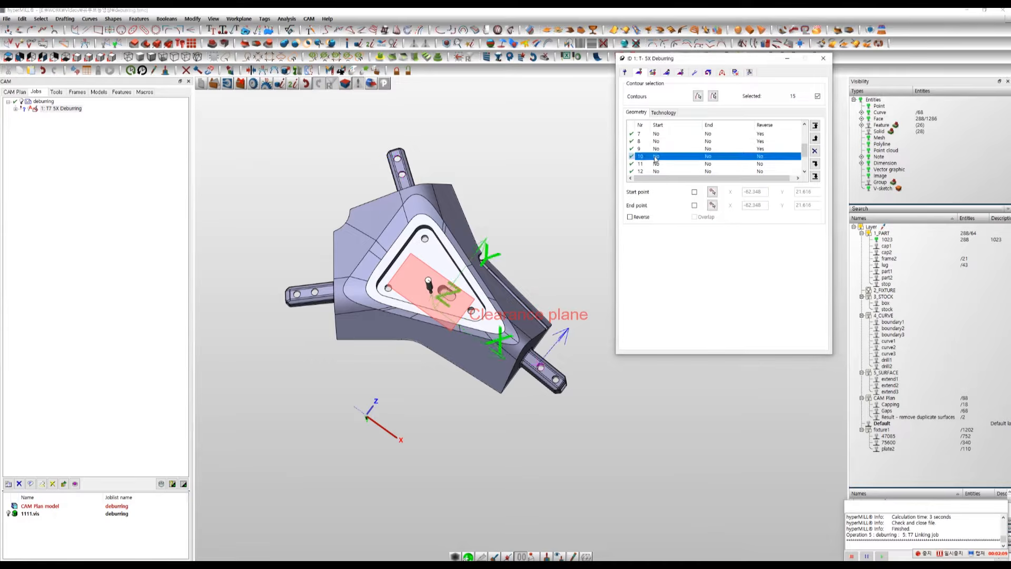
{"action": "left_click", "coordinate": [657, 164], "text": "shift"}
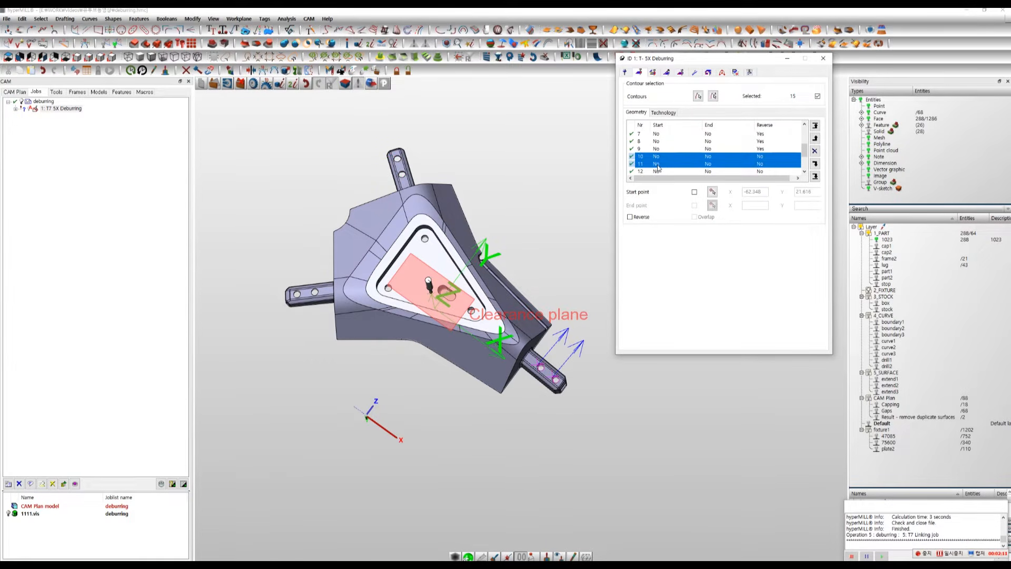
{"action": "left_click", "coordinate": [655, 172], "text": "shift"}
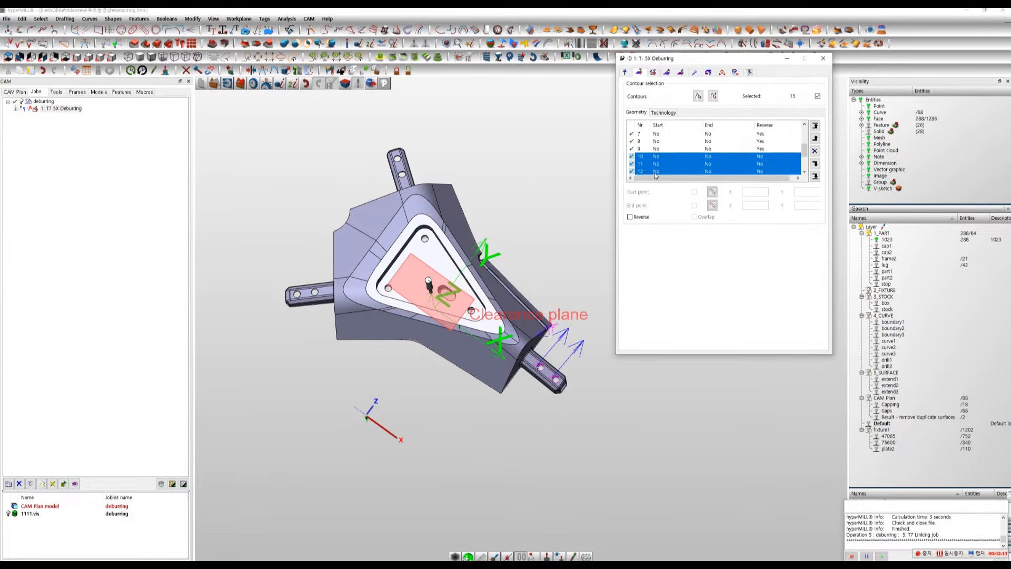
{"action": "left_click", "coordinate": [655, 171], "text": "ctrl"}
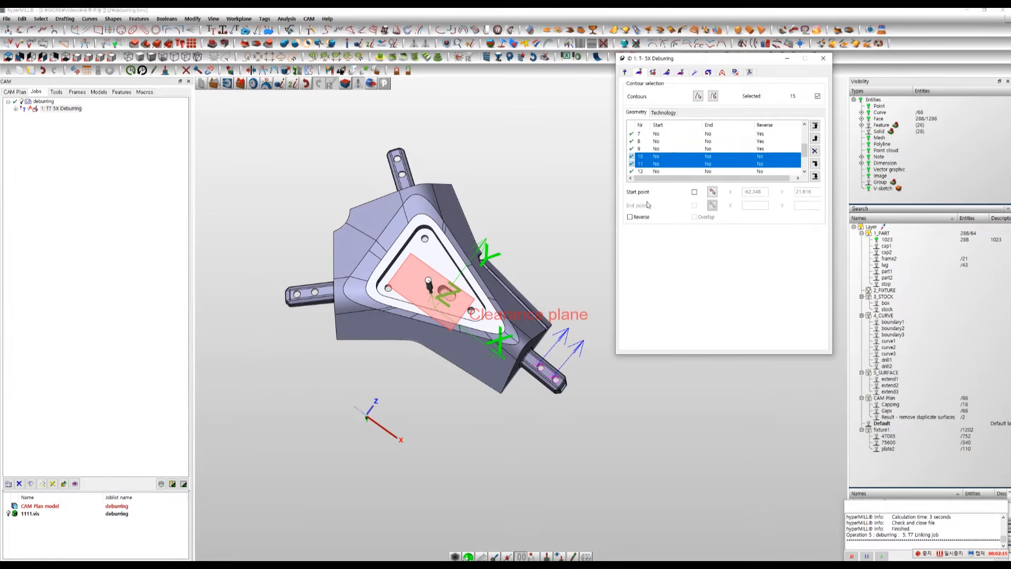
{"action": "left_click", "coordinate": [645, 219]}
Step: Check the directions of contours 12 to 15 one by one along the part's outer edges
{"action": "middle_click_drag", "start_coordinate": [586, 253], "coordinate": [521, 284]}
{"action": "scroll", "coordinate": [676, 173], "scroll_direction": "down", "scroll_amount": 2}
{"action": "left_click", "coordinate": [657, 142]}
{"action": "scroll", "coordinate": [453, 263], "scroll_direction": "up", "scroll_amount": 3}
{"action": "scroll", "coordinate": [453, 262], "scroll_direction": "up", "scroll_amount": 3}
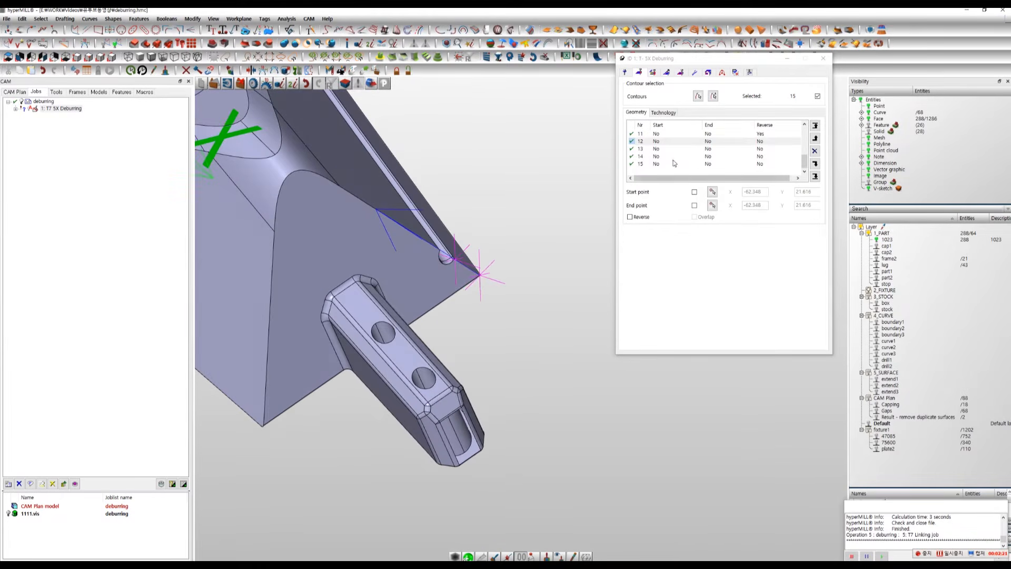
{"action": "left_click", "coordinate": [660, 152]}
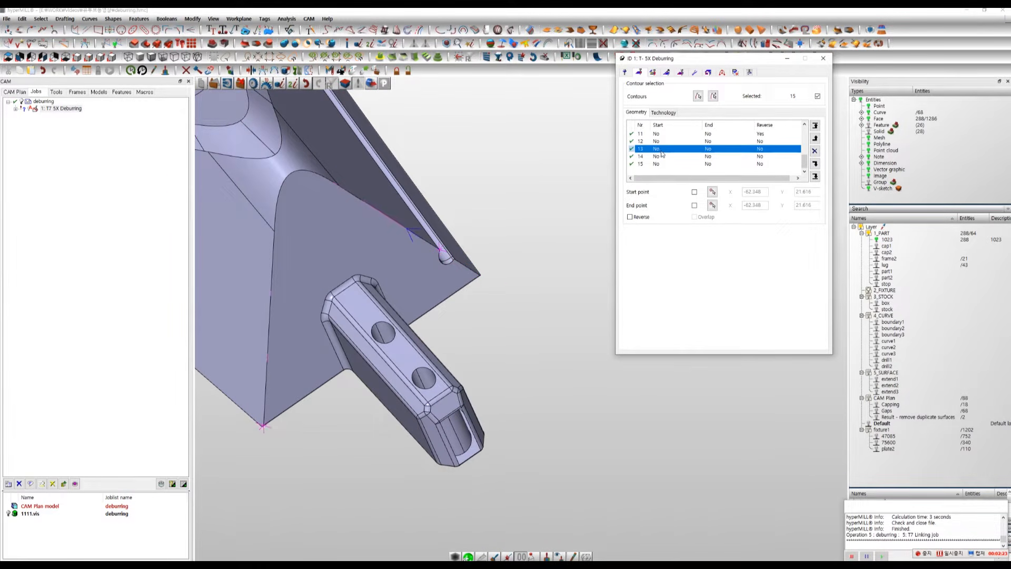
{"action": "left_click", "coordinate": [661, 158]}
{"action": "scroll", "coordinate": [522, 357], "scroll_direction": "down", "scroll_amount": 5}
{"action": "middle_click_drag", "start_coordinate": [354, 268], "coordinate": [455, 272]}
{"action": "scroll", "coordinate": [271, 261], "scroll_direction": "up", "scroll_amount": 3}
{"action": "middle_click_drag", "start_coordinate": [442, 371], "coordinate": [611, 267]}
{"action": "left_click", "coordinate": [658, 164]}
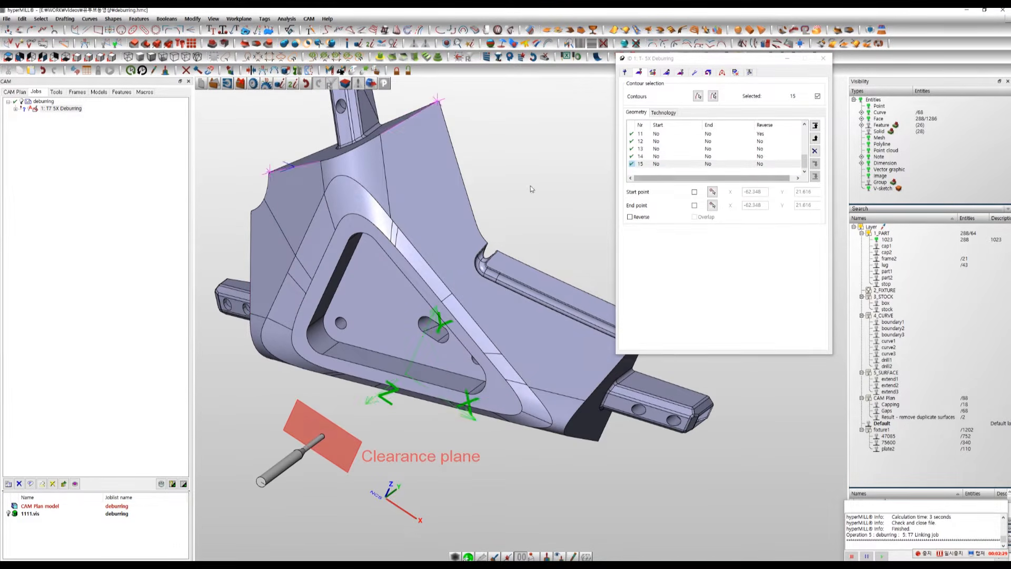
{"action": "middle_click_drag", "start_coordinate": [532, 190], "coordinate": [569, 203]}
{"action": "middle_click_drag", "start_coordinate": [304, 172], "coordinate": [325, 184]}
{"action": "scroll", "coordinate": [352, 211], "scroll_direction": "down", "scroll_amount": 3}
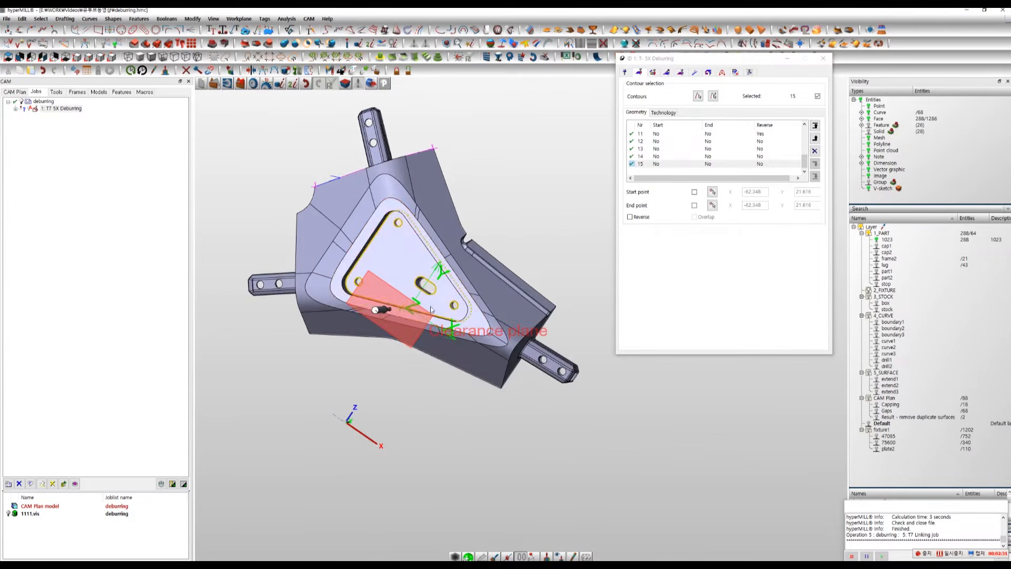
{"action": "middle_click_drag", "start_coordinate": [426, 311], "coordinate": [410, 273]}
{"action": "mouse_move", "coordinate": [618, 427]}
{"action": "middle_mouse_down"}
{"action": "mouse_move", "coordinate": [654, 441]}
{"action": "mouse_move", "coordinate": [623, 423]}
{"action": "middle_mouse_up"}
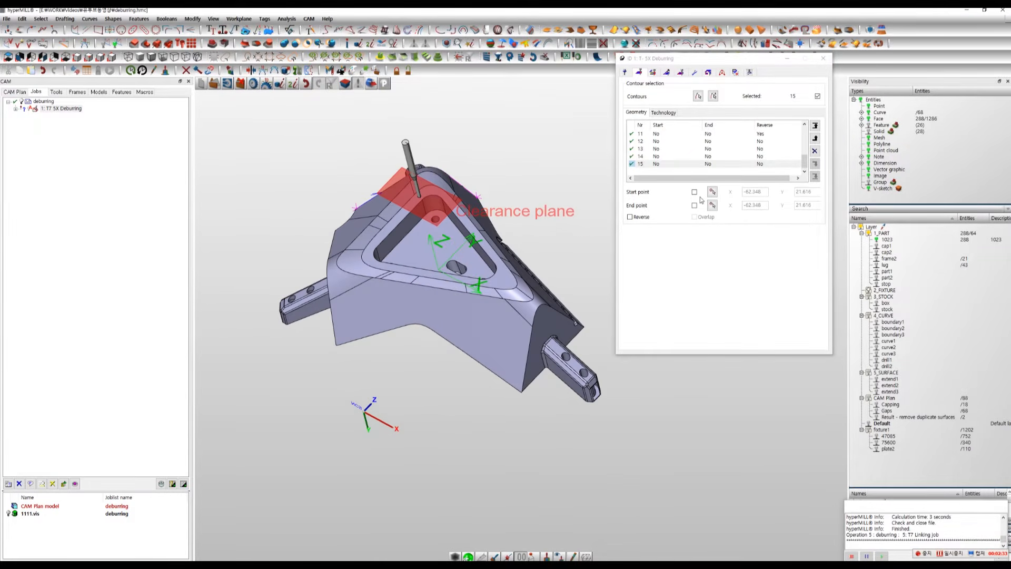
Step: Review the job's deburring parameters, stop entities, tool check and linking settings, and close the job definition
{"action": "left_click", "coordinate": [652, 72]}
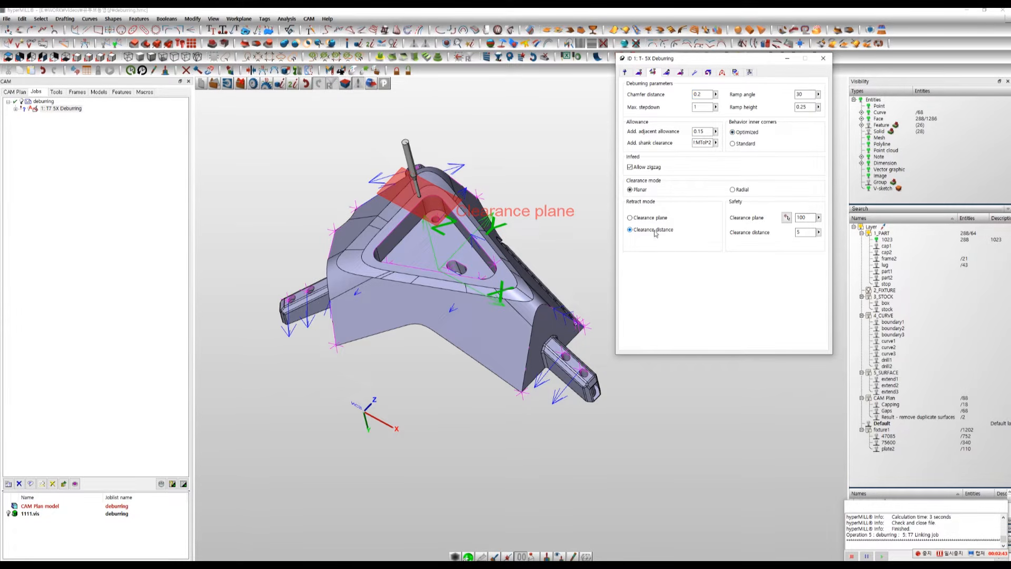
{"action": "left_click", "coordinate": [667, 72]}
{"action": "left_click", "coordinate": [679, 72]}
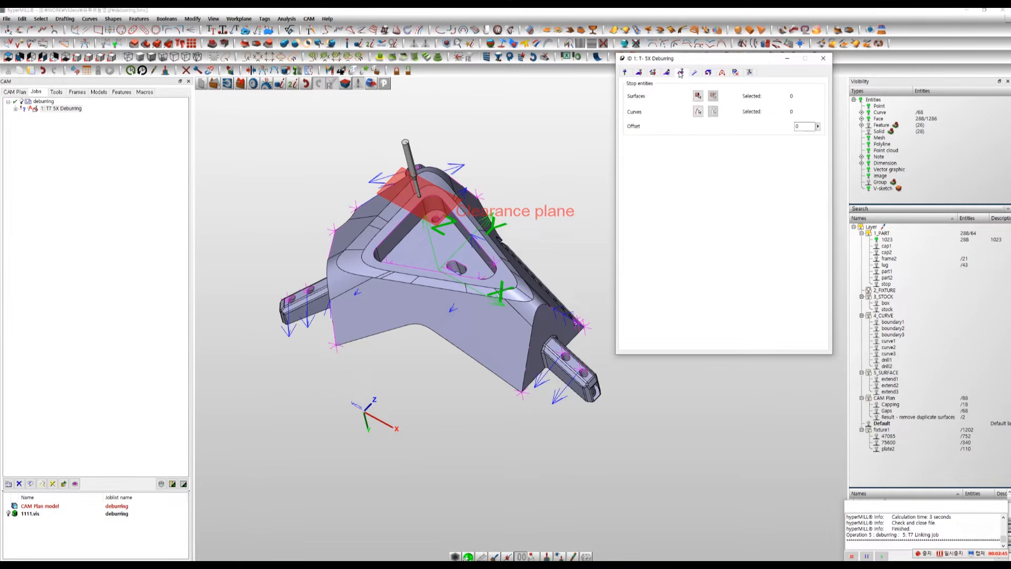
{"action": "left_click", "coordinate": [694, 73]}
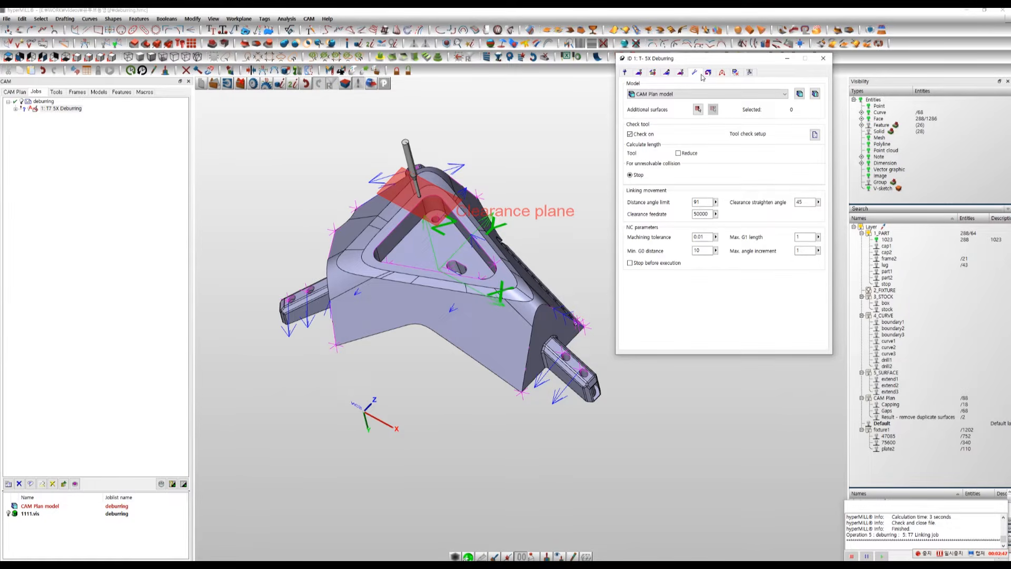
{"action": "left_click", "coordinate": [824, 59]}
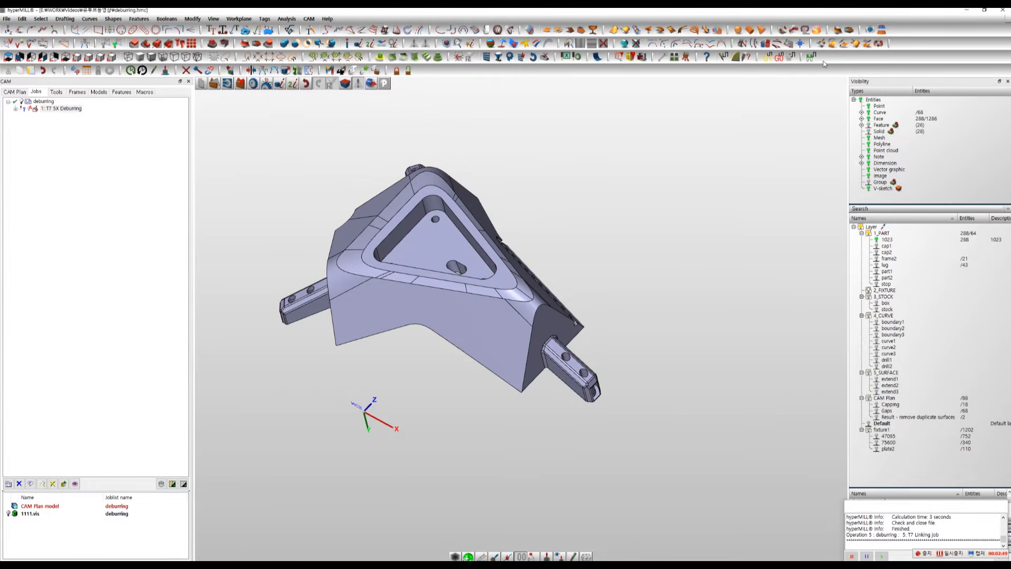
Step: Calculate the 5X Deburring job, ignoring all job definition warnings
{"action": "right_click_drag", "start_coordinate": [518, 218], "coordinate": [584, 174]}
{"action": "middle_click_drag", "start_coordinate": [588, 221], "coordinate": [626, 228]}
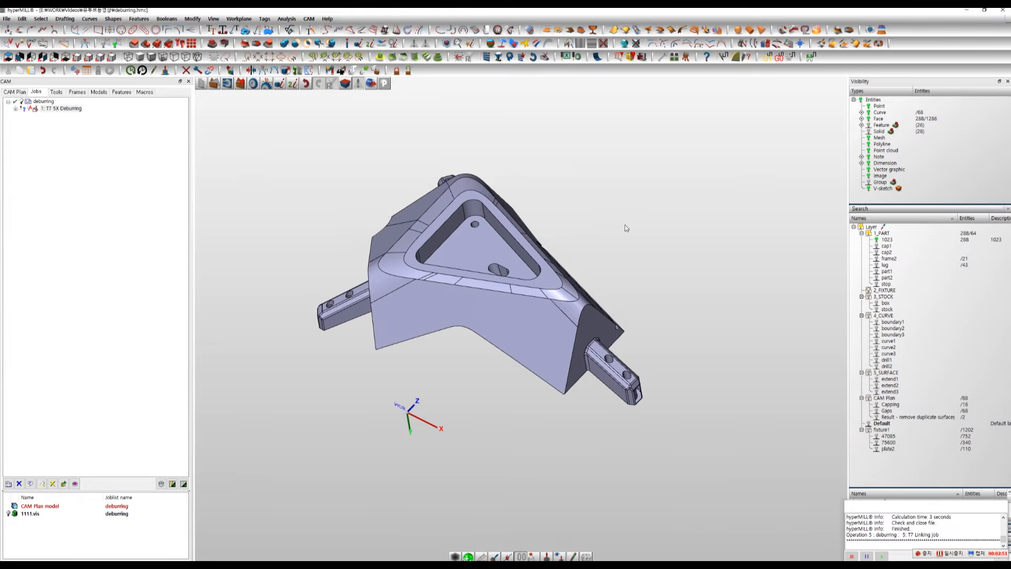
{"action": "right_click", "coordinate": [56, 112]}
{"action": "left_click", "coordinate": [106, 204]}
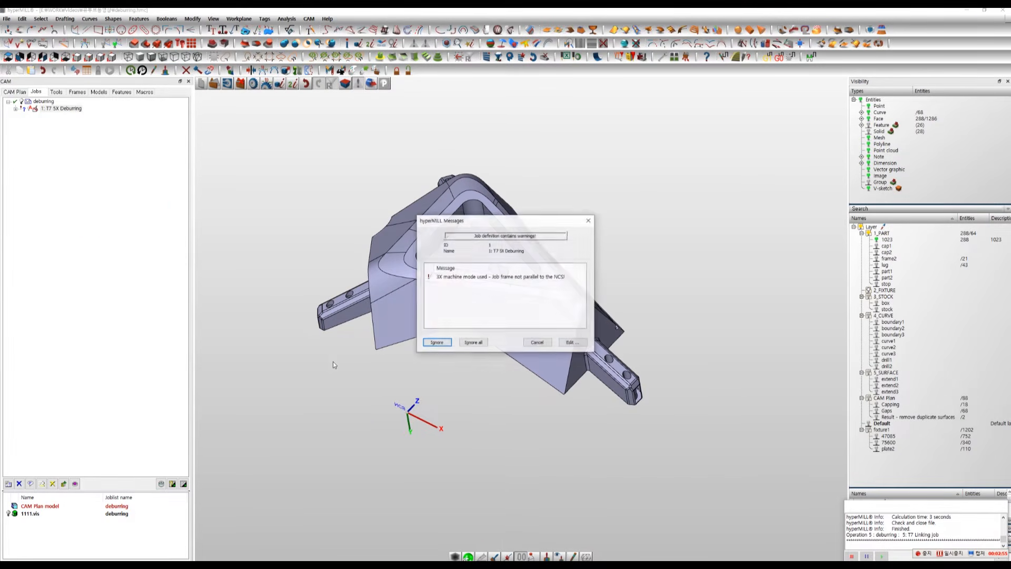
{"action": "left_click", "coordinate": [472, 342]}
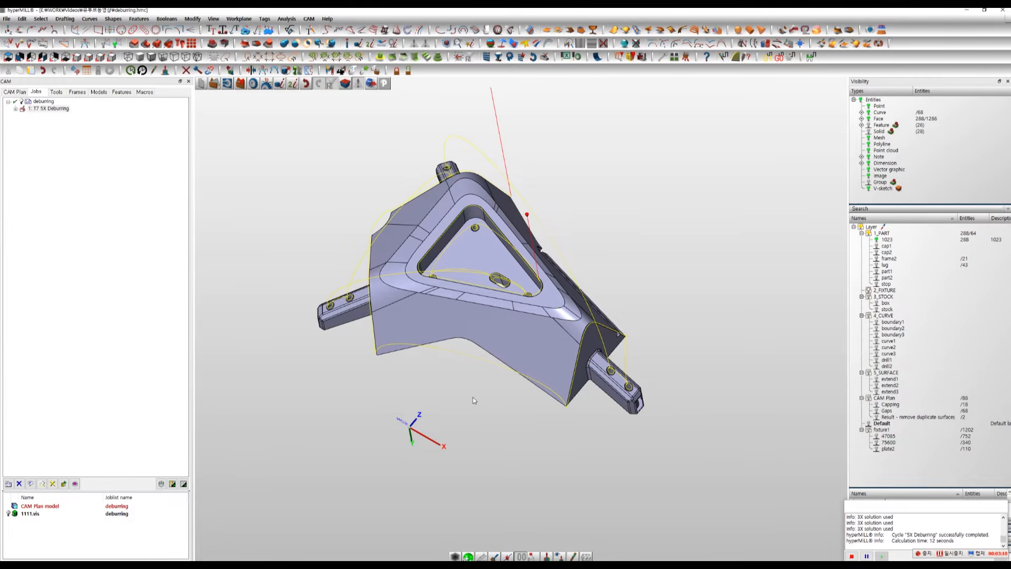
{"action": "middle_click_drag", "start_coordinate": [485, 448], "coordinate": [508, 442]}
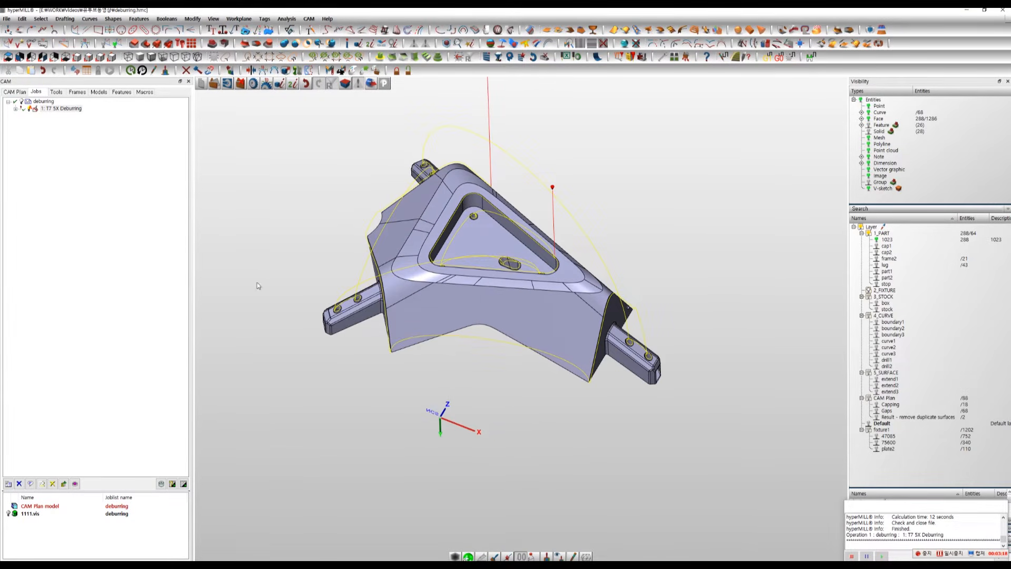
Step: Check the calculated job's linking movement settings, in particular the clearance feedrate, and close the job definition
{"action": "left_click", "coordinate": [77, 111]}
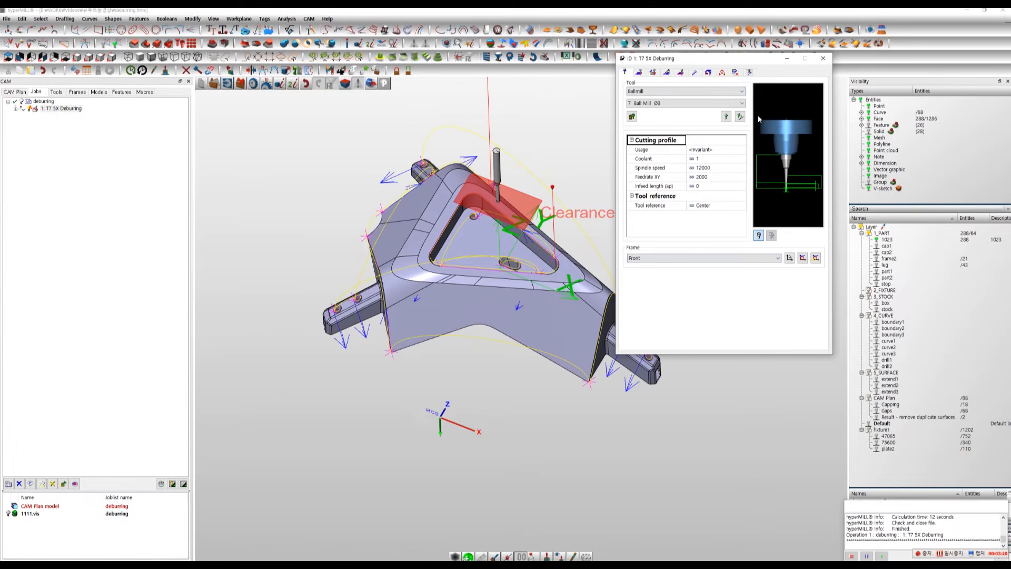
{"action": "left_click", "coordinate": [696, 74]}
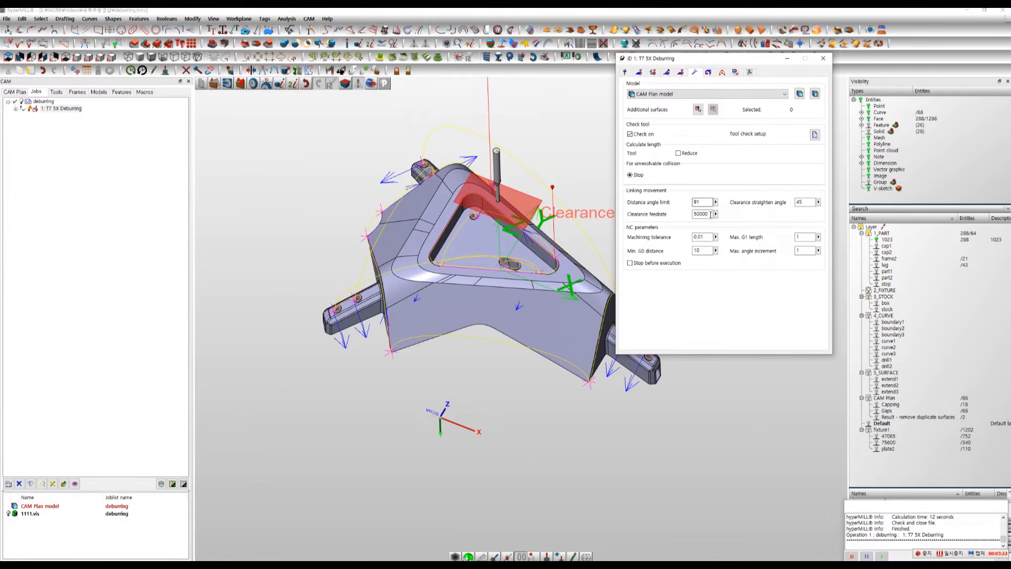
{"action": "left_click_drag", "start_coordinate": [711, 214], "coordinate": [691, 215]}
{"action": "left_click", "coordinate": [823, 59]}
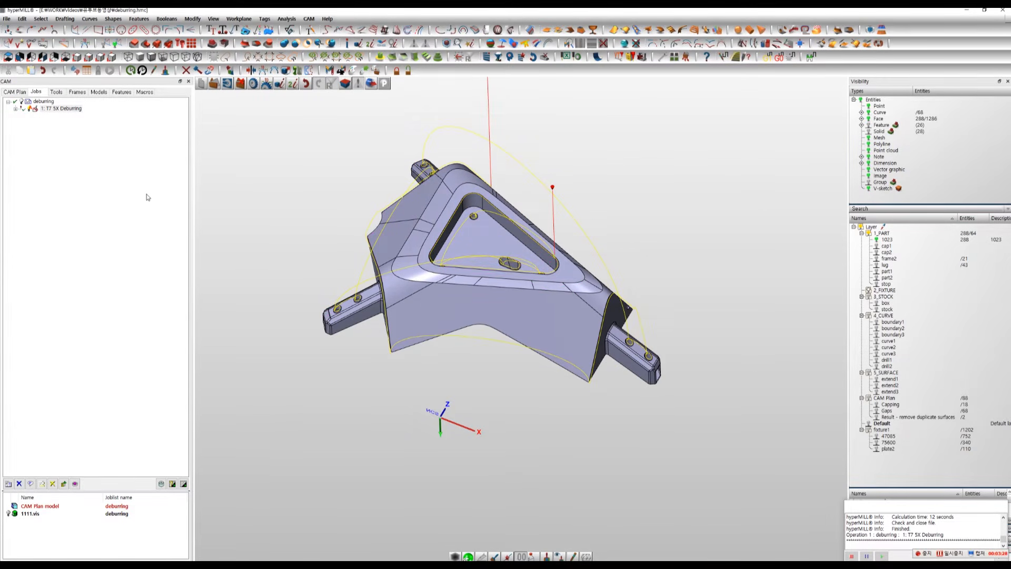
Step: Duplicate the 5X Deburring job below the original and open the copy for editing
{"action": "left_click_drag", "start_coordinate": [70, 109], "coordinate": [64, 129], "text": "ctrl"}
{"action": "double_click", "coordinate": [62, 116]}
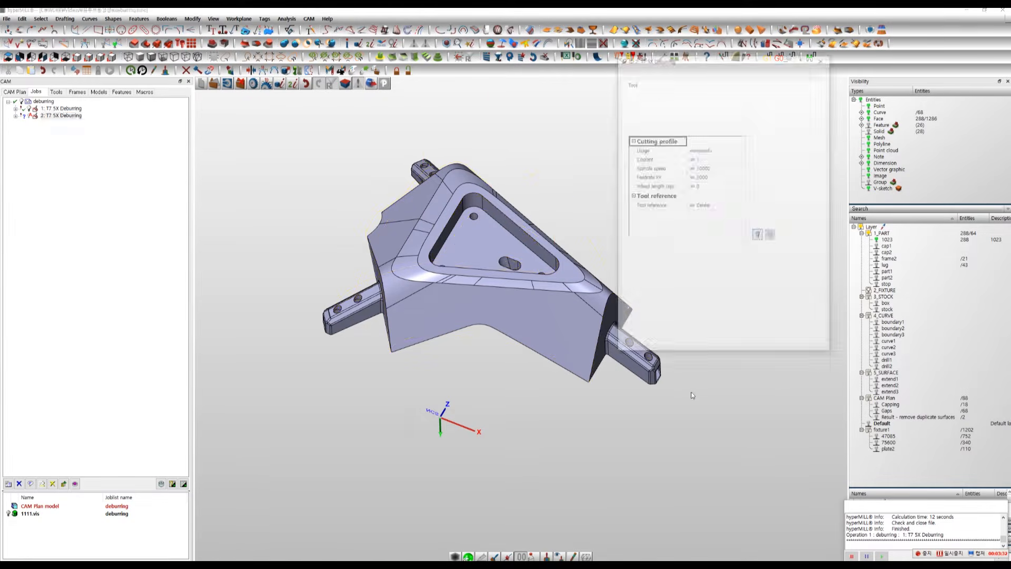
Step: Set the frame of the copied 5X Deburring job to Back
{"action": "left_click", "coordinate": [678, 258]}
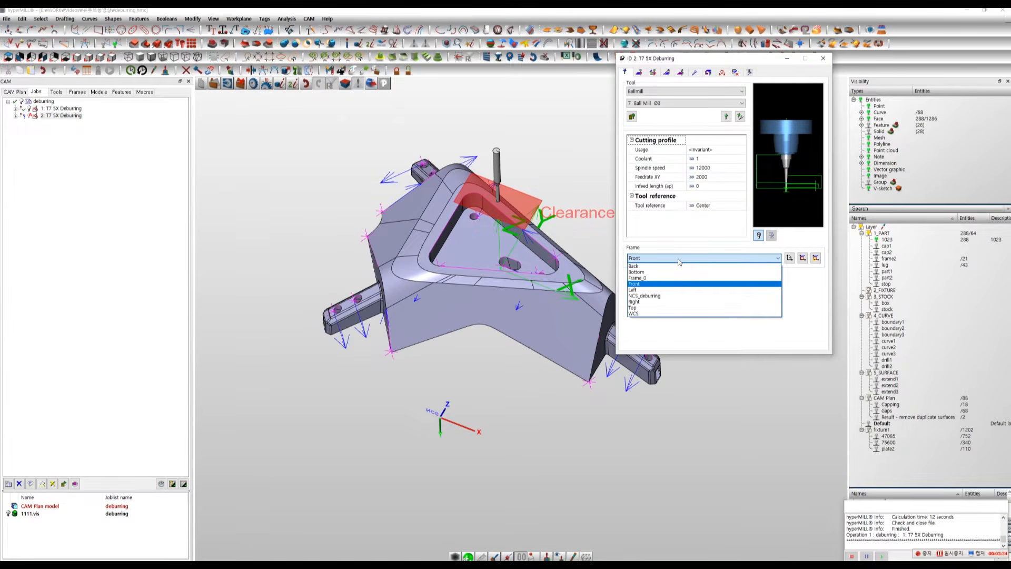
{"action": "left_click", "coordinate": [663, 267]}
{"action": "middle_click_drag", "start_coordinate": [566, 478], "coordinate": [490, 415]}
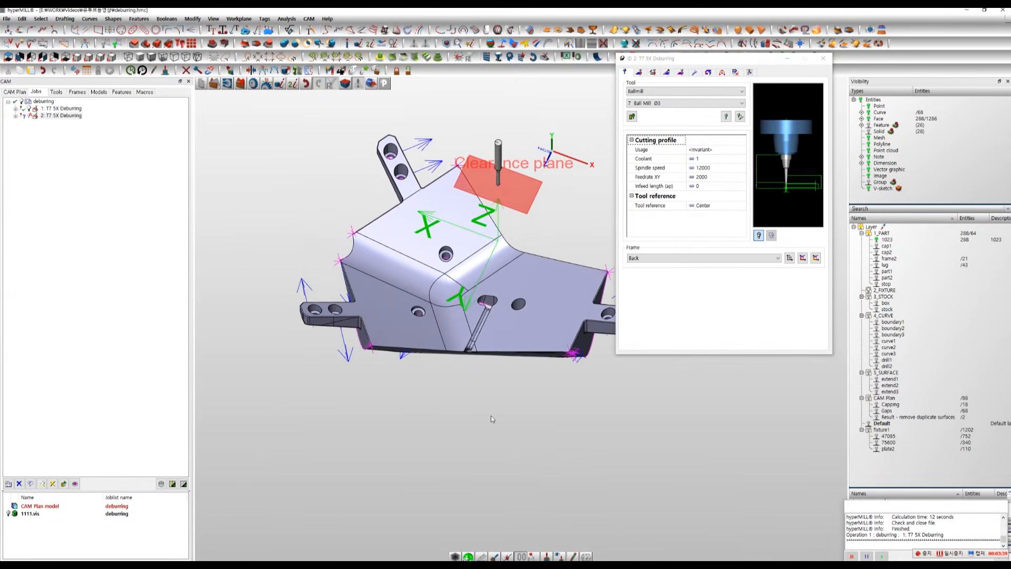
Step: Start a new contour selection for the copied job and chain the outer rims of the two holes on the part's upper arm
{"action": "left_click", "coordinate": [639, 72]}
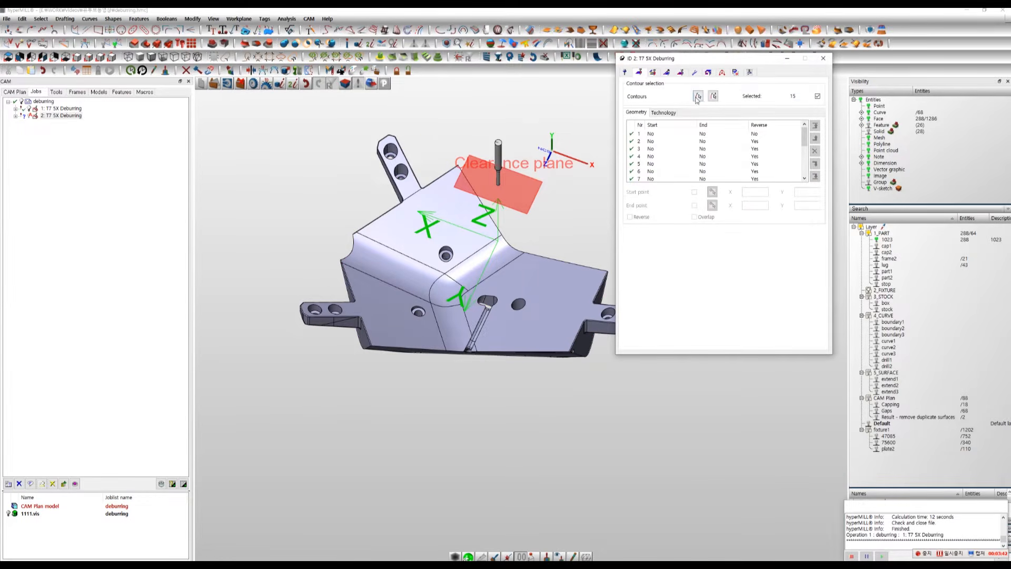
{"action": "left_click", "coordinate": [696, 99]}
{"action": "scroll", "coordinate": [401, 187], "scroll_direction": "up", "scroll_amount": 5}
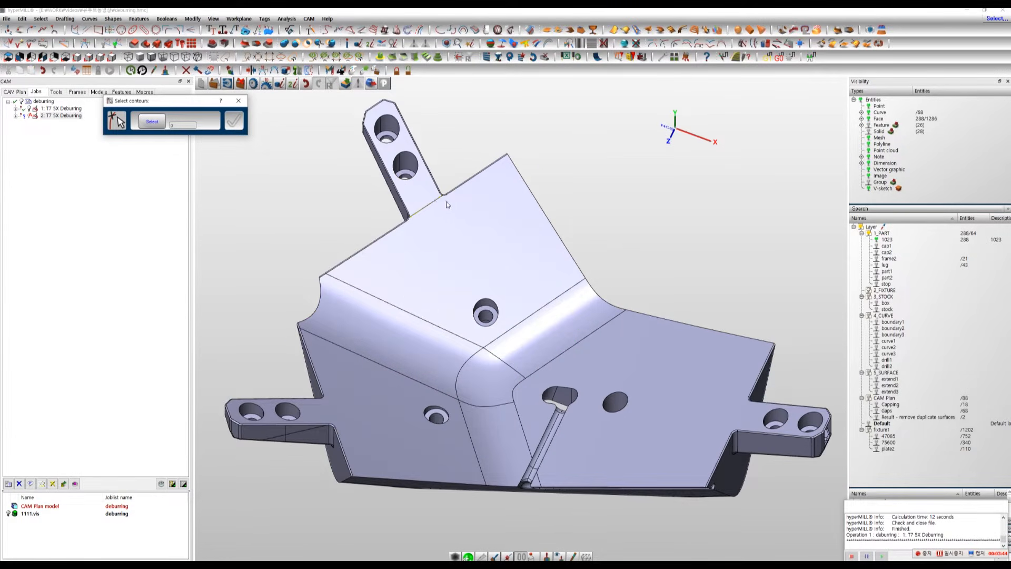
{"action": "left_click", "coordinate": [398, 137]}
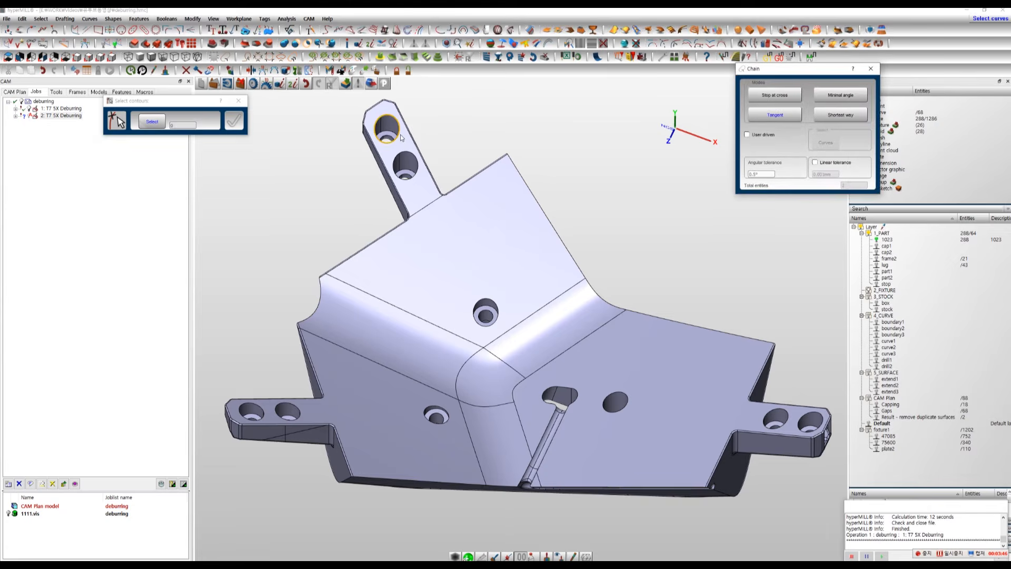
{"action": "left_click", "coordinate": [408, 137]}
{"action": "key", "text": "c"}
{"action": "left_click", "coordinate": [419, 184]}
{"action": "scroll", "coordinate": [318, 414], "scroll_direction": "up", "scroll_amount": 3}
{"action": "scroll", "coordinate": [321, 414], "scroll_direction": "down", "scroll_amount": 3}
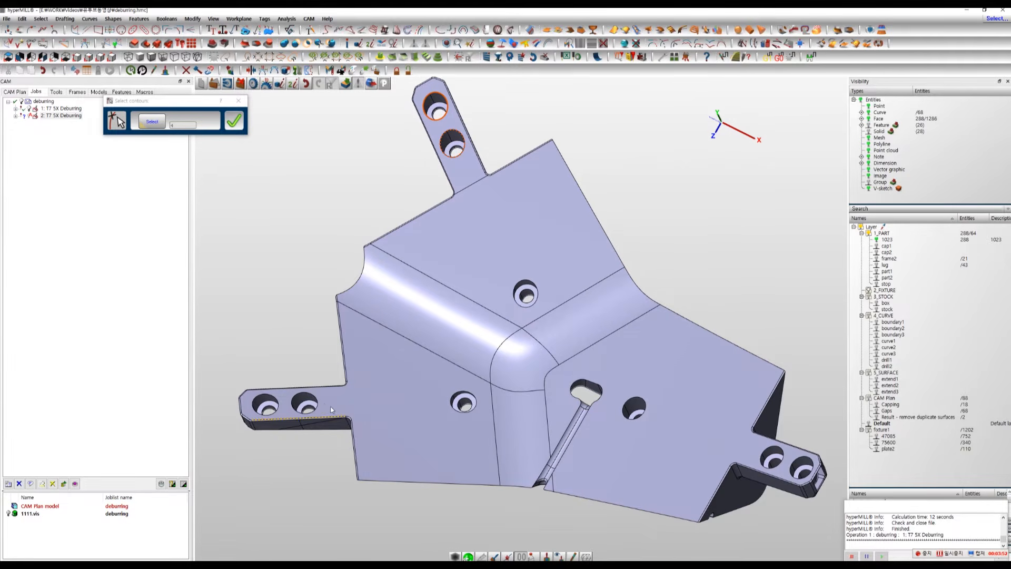
Step: Add the outer rims of the two left-arm holes and of the counterbored holes in the left and upper faces as contours
{"action": "key", "text": "c"}
{"action": "left_click", "coordinate": [317, 405]}
{"action": "key", "text": "c"}
{"action": "left_click", "coordinate": [278, 406]}
{"action": "middle_click_drag", "start_coordinate": [456, 421], "coordinate": [444, 432]}
{"action": "left_click", "coordinate": [444, 431]}
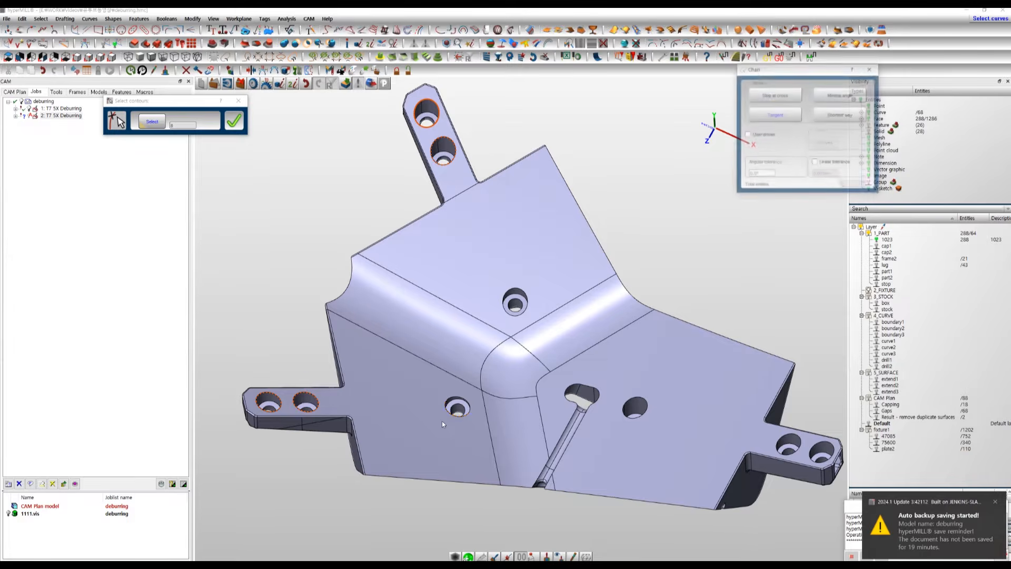
{"action": "left_click", "coordinate": [489, 282]}
{"action": "middle_click_drag", "start_coordinate": [488, 280], "coordinate": [536, 406]}
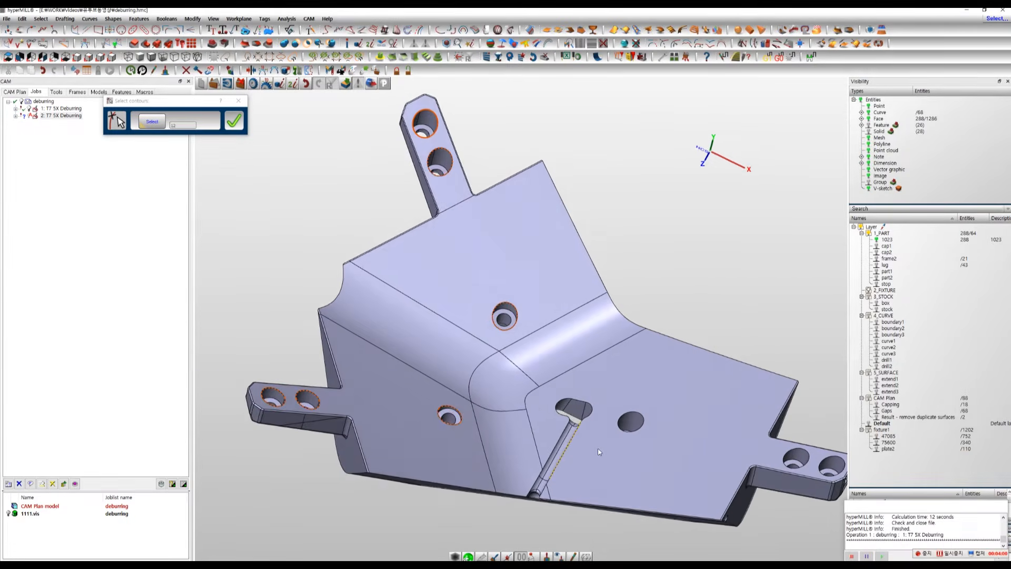
Step: Add the outer rims of the hole beside the slot and of the two right-arm holes as contours
{"action": "scroll", "coordinate": [598, 447], "scroll_direction": "up", "scroll_amount": 3}
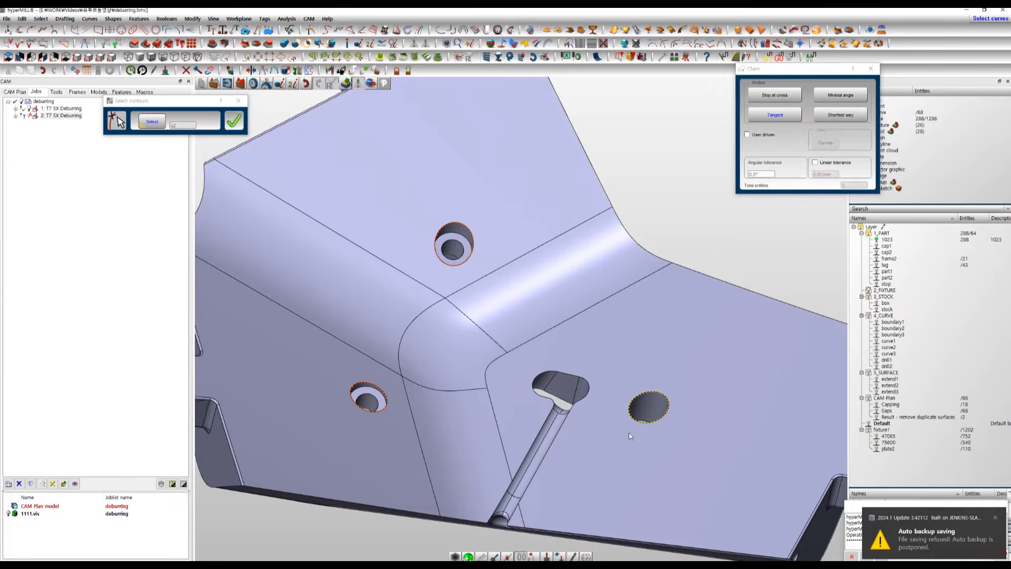
{"action": "scroll", "coordinate": [630, 434], "scroll_direction": "down", "scroll_amount": 5}
{"action": "scroll", "coordinate": [631, 403], "scroll_direction": "up", "scroll_amount": 6}
{"action": "left_click", "coordinate": [693, 396]}
{"action": "left_click", "coordinate": [721, 408]}
{"action": "scroll", "coordinate": [703, 381], "scroll_direction": "down", "scroll_amount": 4}
{"action": "middle_click_drag", "start_coordinate": [545, 389], "coordinate": [475, 411]}
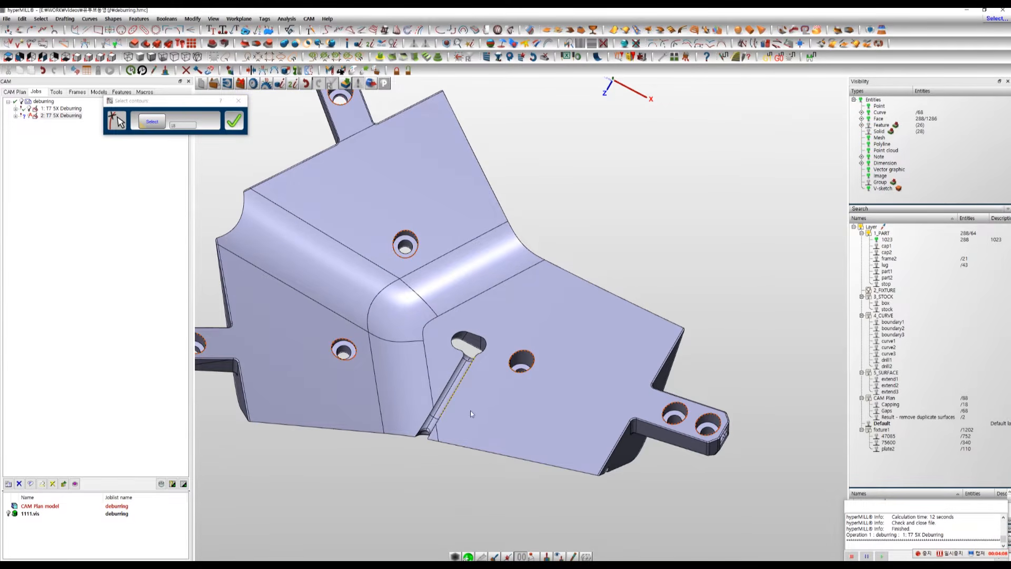
Step: Add the lower edge of the right face, its rounded corner, the adjoining slot side and the slot's wide end as contours
{"action": "scroll", "coordinate": [488, 385], "scroll_direction": "up", "scroll_amount": 4}
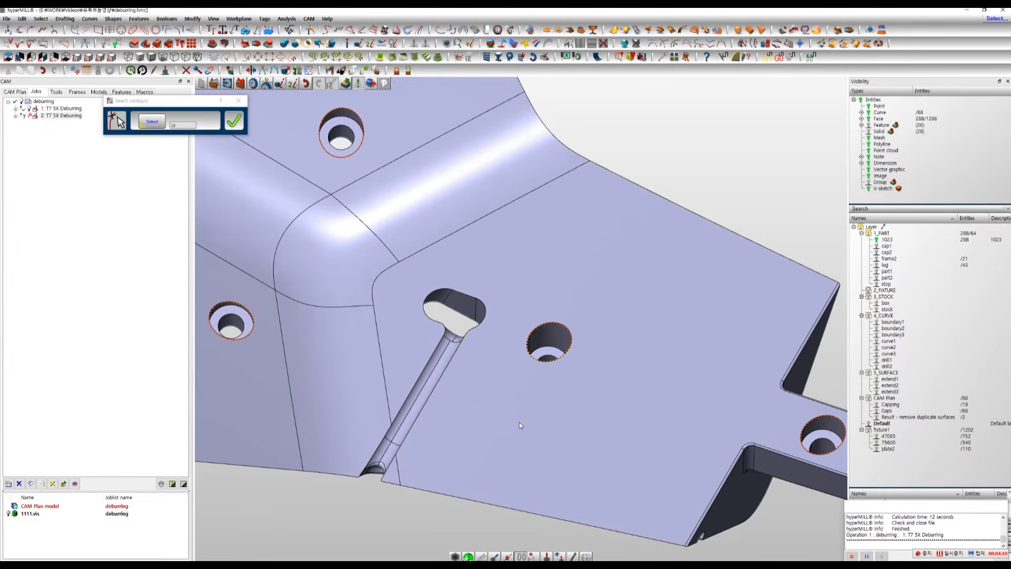
{"action": "scroll", "coordinate": [507, 425], "scroll_direction": "down", "scroll_amount": 4}
{"action": "scroll", "coordinate": [488, 435], "scroll_direction": "up", "scroll_amount": 5}
{"action": "scroll", "coordinate": [399, 488], "scroll_direction": "up", "scroll_amount": 3}
{"action": "middle_click_drag", "start_coordinate": [433, 478], "coordinate": [476, 453]}
{"action": "left_click", "coordinate": [497, 433]}
{"action": "left_click", "coordinate": [455, 428]}
{"action": "left_click", "coordinate": [460, 418]}
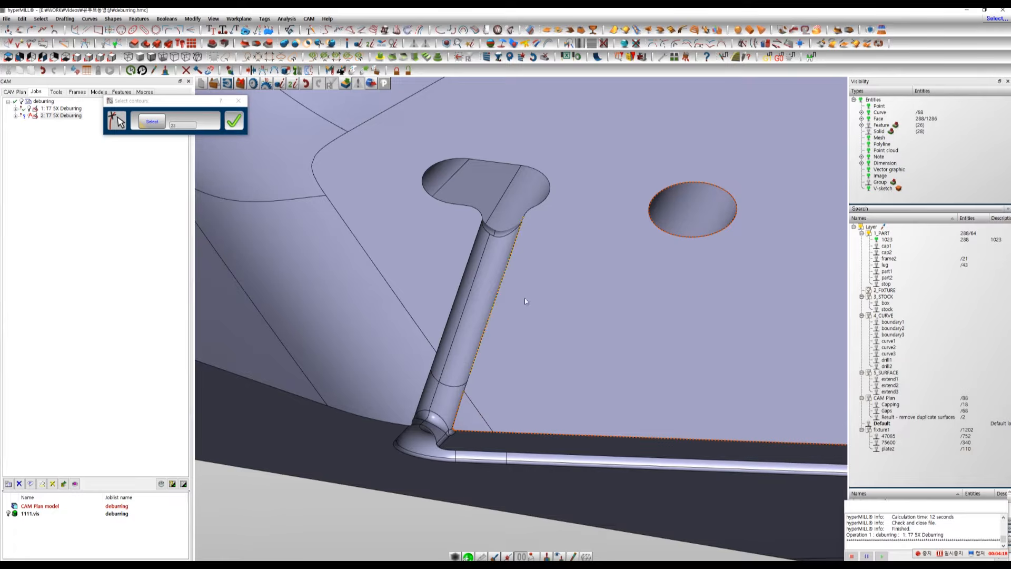
{"action": "left_click", "coordinate": [530, 208]}
Step: Add the left side of the slot, its small corner edge and the lower edge of the left face as contours
{"action": "left_click", "coordinate": [400, 411]}
{"action": "scroll", "coordinate": [402, 414], "scroll_direction": "up", "scroll_amount": 4}
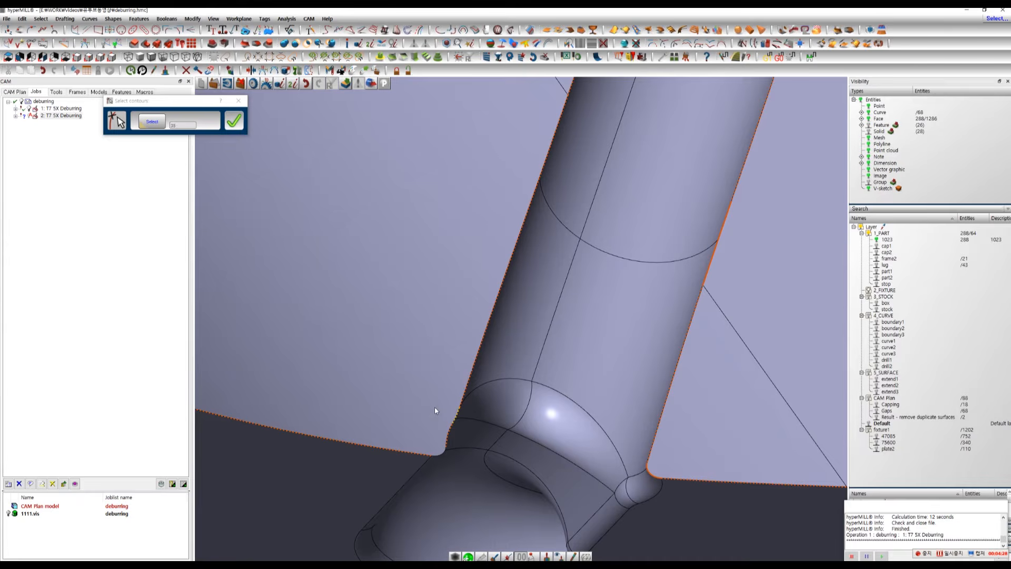
{"action": "left_click", "coordinate": [434, 410]}
{"action": "scroll", "coordinate": [450, 340], "scroll_direction": "down", "scroll_amount": 5}
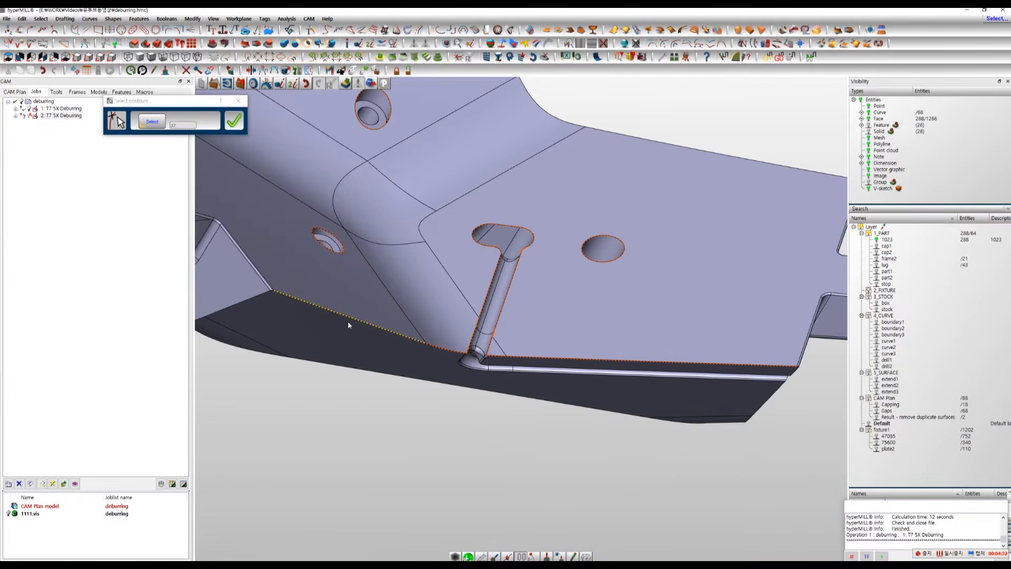
{"action": "left_click", "coordinate": [347, 311]}
{"action": "scroll", "coordinate": [346, 311], "scroll_direction": "down", "scroll_amount": 4}
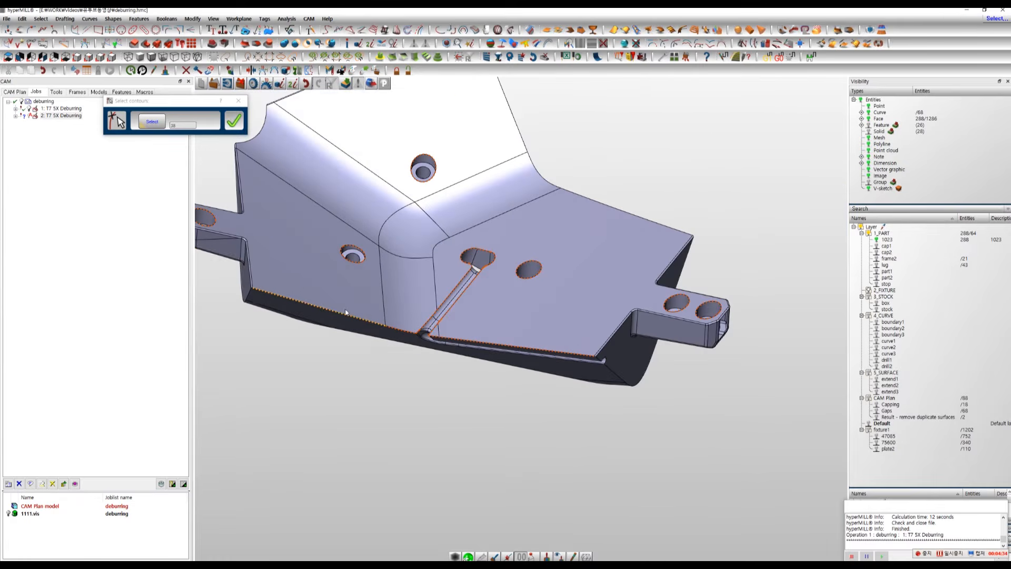
Step: Add the long outer edge along the upper and right faces and the concave left edge, and confirm the contour selection
{"action": "scroll", "coordinate": [562, 330], "scroll_direction": "up", "scroll_amount": 6}
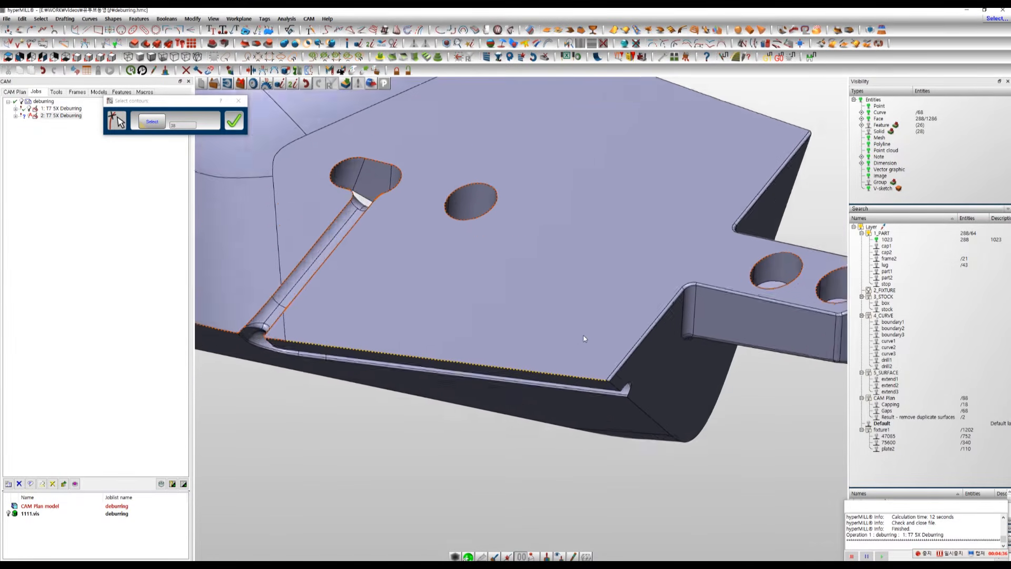
{"action": "middle_click_drag", "start_coordinate": [582, 333], "coordinate": [630, 442]}
{"action": "scroll", "coordinate": [629, 442], "scroll_direction": "down", "scroll_amount": 5}
{"action": "scroll", "coordinate": [605, 339], "scroll_direction": "up", "scroll_amount": 2}
{"action": "middle_click_drag", "start_coordinate": [492, 159], "coordinate": [468, 221]}
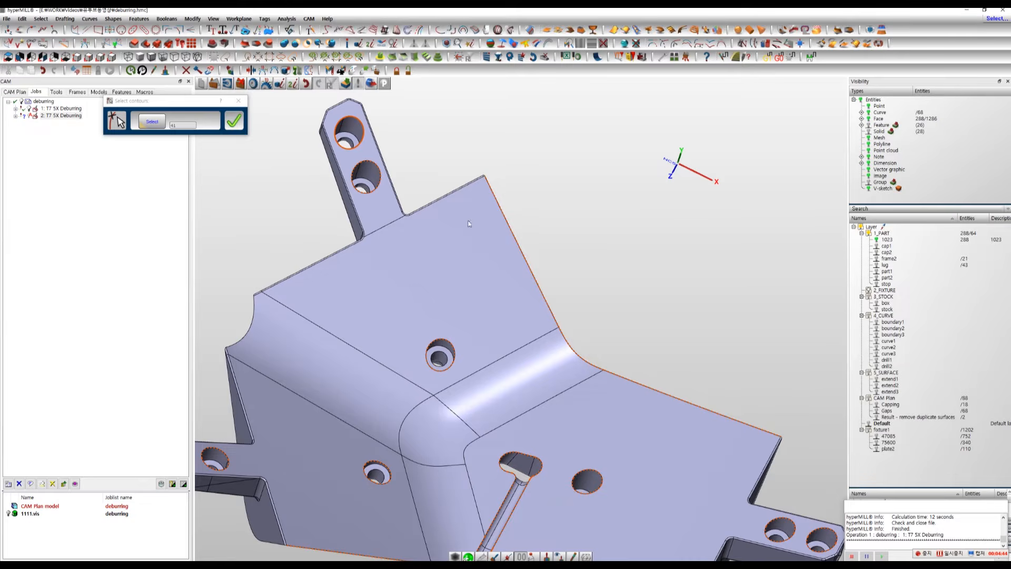
{"action": "left_click", "coordinate": [266, 335]}
{"action": "left_click", "coordinate": [263, 343]}
{"action": "scroll", "coordinate": [289, 232], "scroll_direction": "down", "scroll_amount": 3}
{"action": "mouse_move", "coordinate": [594, 505]}
{"action": "middle_mouse_down"}
{"action": "mouse_move", "coordinate": [598, 497]}
{"action": "mouse_move", "coordinate": [587, 501]}
{"action": "mouse_move", "coordinate": [603, 516]}
{"action": "middle_mouse_up"}
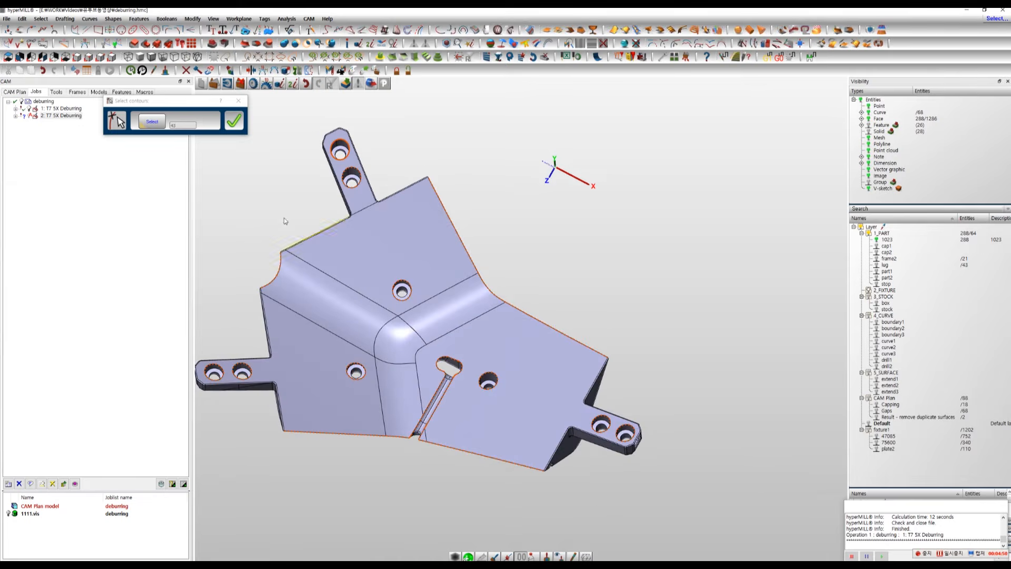
{"action": "left_click", "coordinate": [235, 122]}
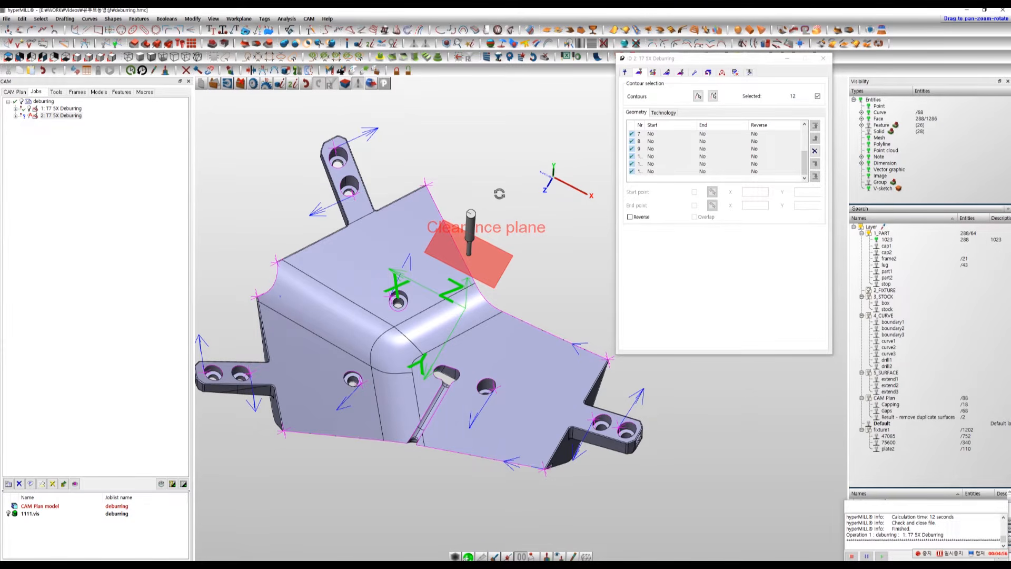
Step: Reverse the direction of all selected contours and check the individual directions of the last contours in the list
{"action": "middle_click_drag", "start_coordinate": [499, 193], "coordinate": [512, 197]}
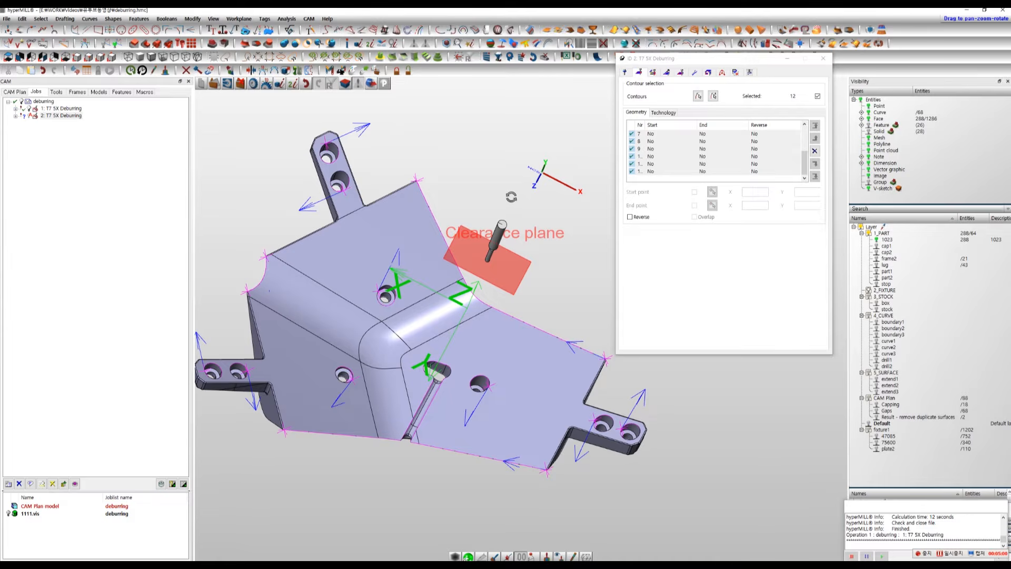
{"action": "left_click", "coordinate": [630, 216]}
{"action": "middle_click_drag", "start_coordinate": [534, 235], "coordinate": [560, 258]}
{"action": "left_click", "coordinate": [656, 173]}
{"action": "middle_click_drag", "start_coordinate": [363, 284], "coordinate": [392, 292]}
{"action": "left_click", "coordinate": [664, 165]}
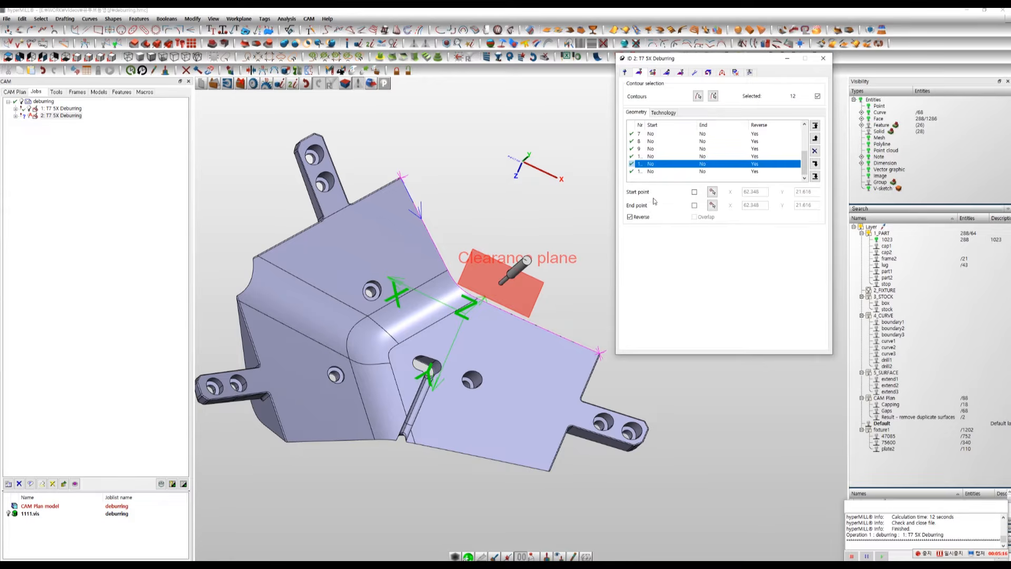
{"action": "left_click", "coordinate": [640, 218]}
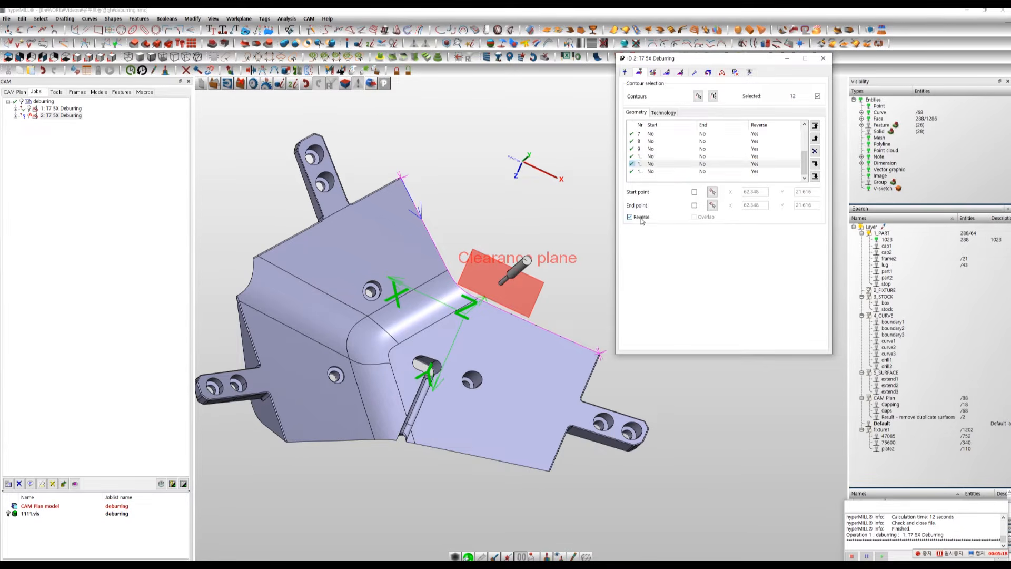
{"action": "middle_click_drag", "start_coordinate": [519, 203], "coordinate": [497, 149]}
Step: Reopen the contour selection and add the inner rims of the two upper-arm holes
{"action": "left_click", "coordinate": [713, 98]}
{"action": "scroll", "coordinate": [371, 191], "scroll_direction": "up", "scroll_amount": 5}
{"action": "middle_click_drag", "start_coordinate": [371, 190], "coordinate": [410, 249]}
{"action": "key", "text": "c"}
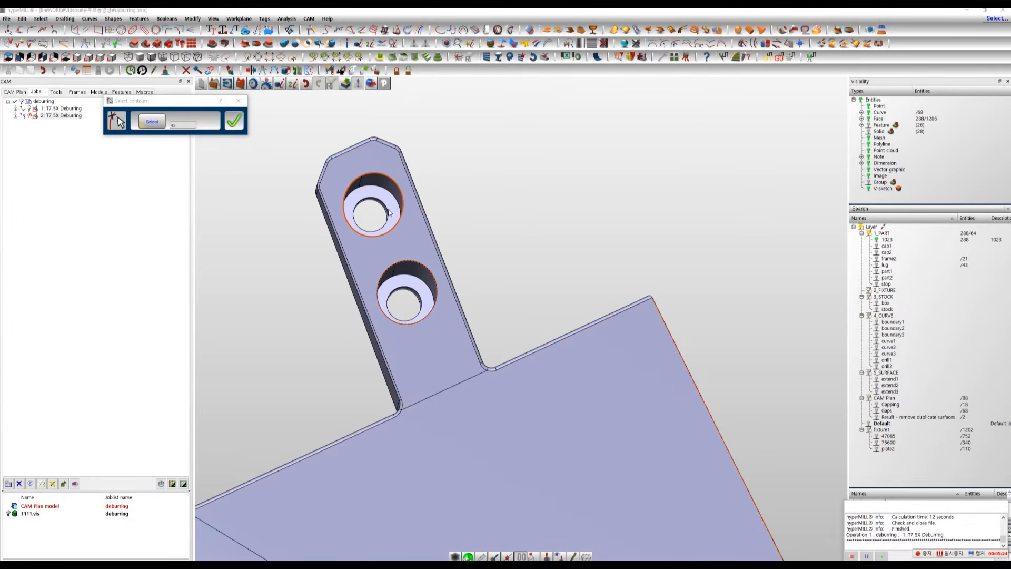
{"action": "left_click", "coordinate": [385, 204]}
{"action": "key", "text": "c"}
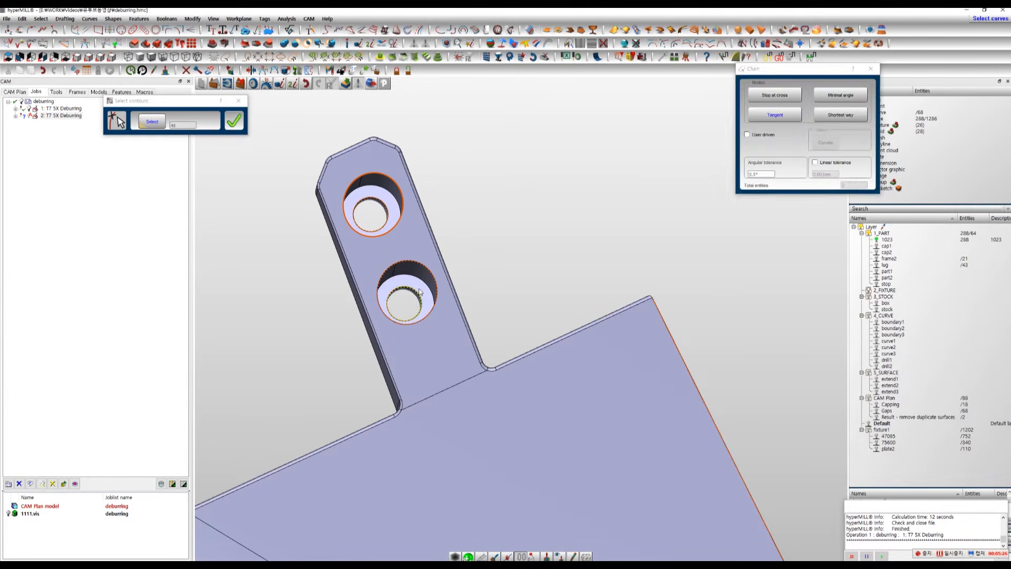
{"action": "left_click", "coordinate": [419, 291]}
Step: Add the inner rims of the two left-arm holes as contours
{"action": "scroll", "coordinate": [436, 212], "scroll_direction": "down", "scroll_amount": 5}
{"action": "scroll", "coordinate": [312, 369], "scroll_direction": "up", "scroll_amount": 5}
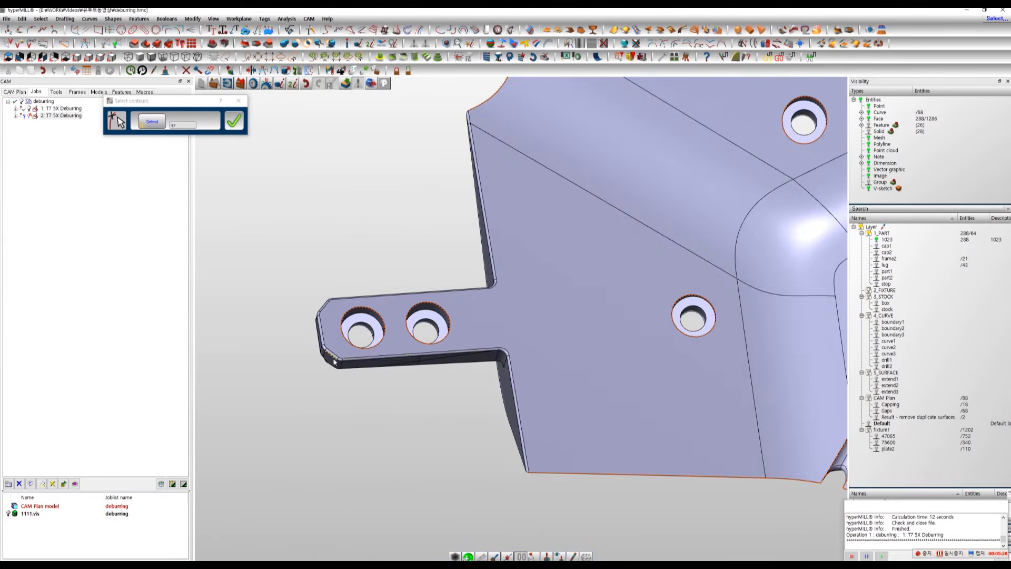
{"action": "key", "text": "c"}
{"action": "left_click", "coordinate": [385, 305]}
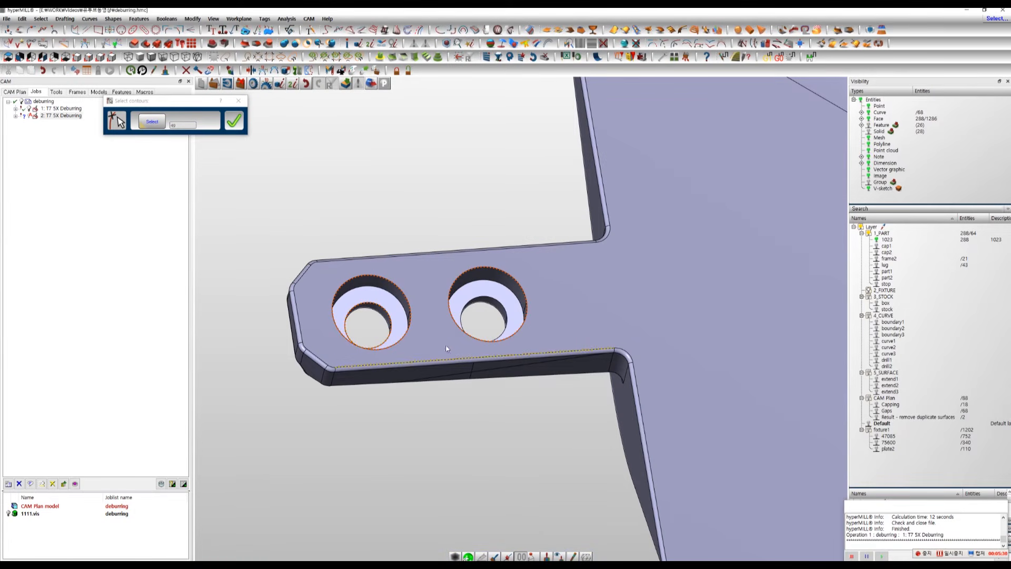
{"action": "key", "text": "c"}
{"action": "left_click", "coordinate": [490, 292]}
{"action": "scroll", "coordinate": [285, 314], "scroll_direction": "down", "scroll_amount": 5}
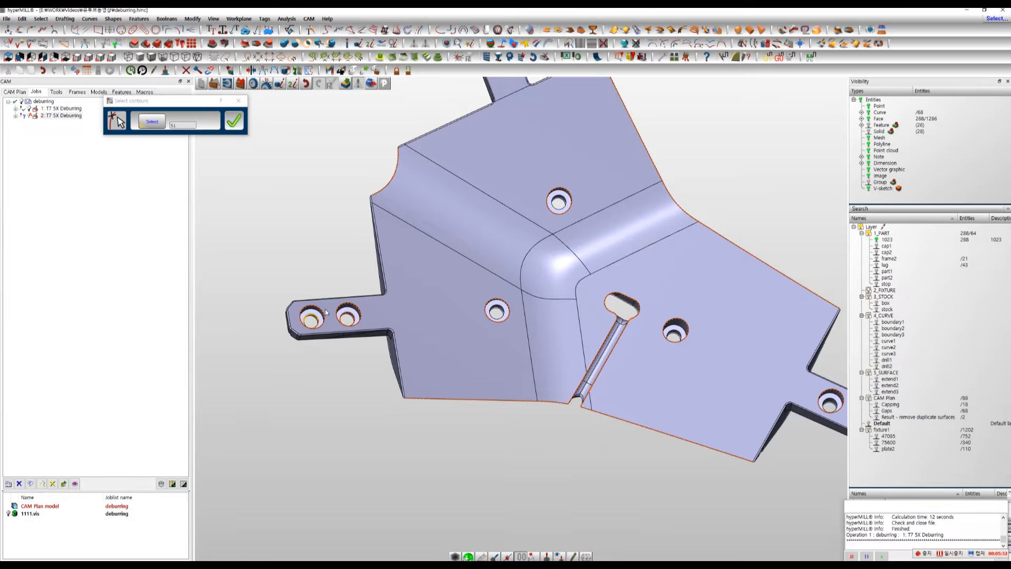
Step: Add the inner rims of the counterbored holes in the left and upper faces as contours
{"action": "scroll", "coordinate": [491, 310], "scroll_direction": "up", "scroll_amount": 5}
{"action": "key", "text": "c"}
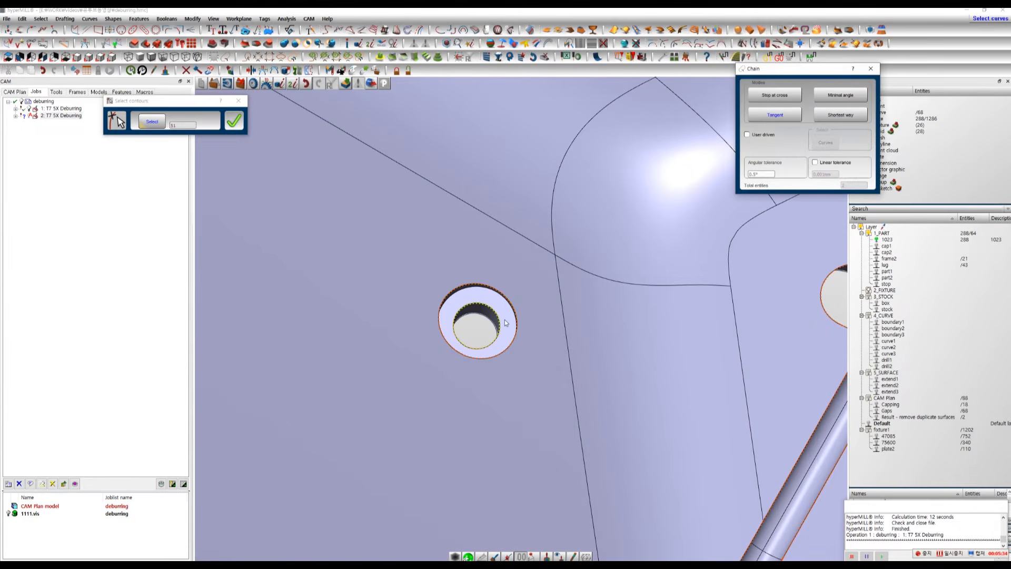
{"action": "left_click", "coordinate": [504, 319]}
{"action": "scroll", "coordinate": [358, 370], "scroll_direction": "down", "scroll_amount": 5}
{"action": "scroll", "coordinate": [463, 231], "scroll_direction": "up", "scroll_amount": 5}
{"action": "key", "text": "c"}
{"action": "left_click", "coordinate": [487, 268]}
{"action": "scroll", "coordinate": [371, 244], "scroll_direction": "down", "scroll_amount": 5}
Step: Add the inner rim of the counterbored hole beside the slot as a contour
{"action": "scroll", "coordinate": [544, 388], "scroll_direction": "up", "scroll_amount": 4}
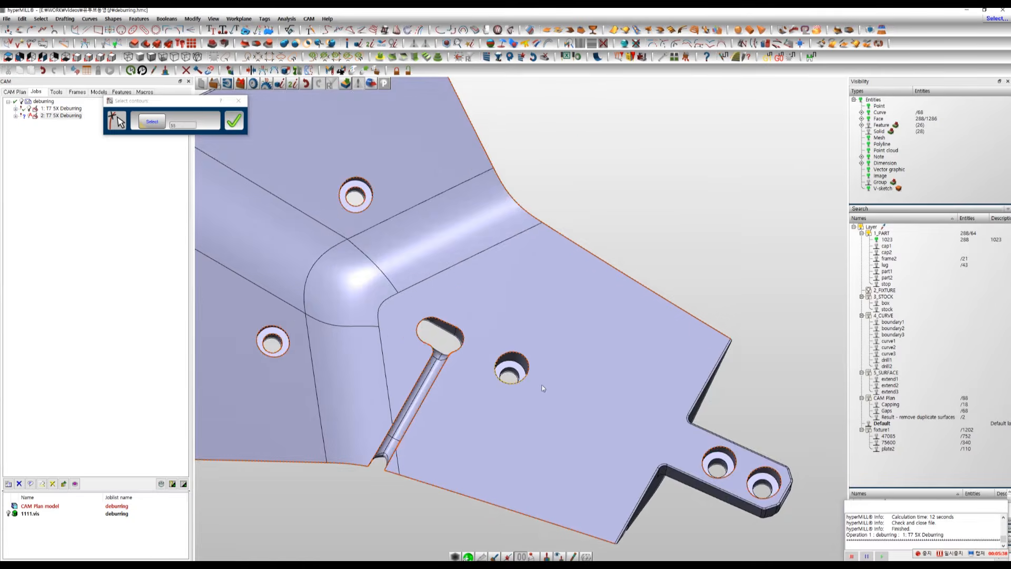
{"action": "scroll", "coordinate": [526, 382], "scroll_direction": "up", "scroll_amount": 3}
{"action": "key", "text": "c"}
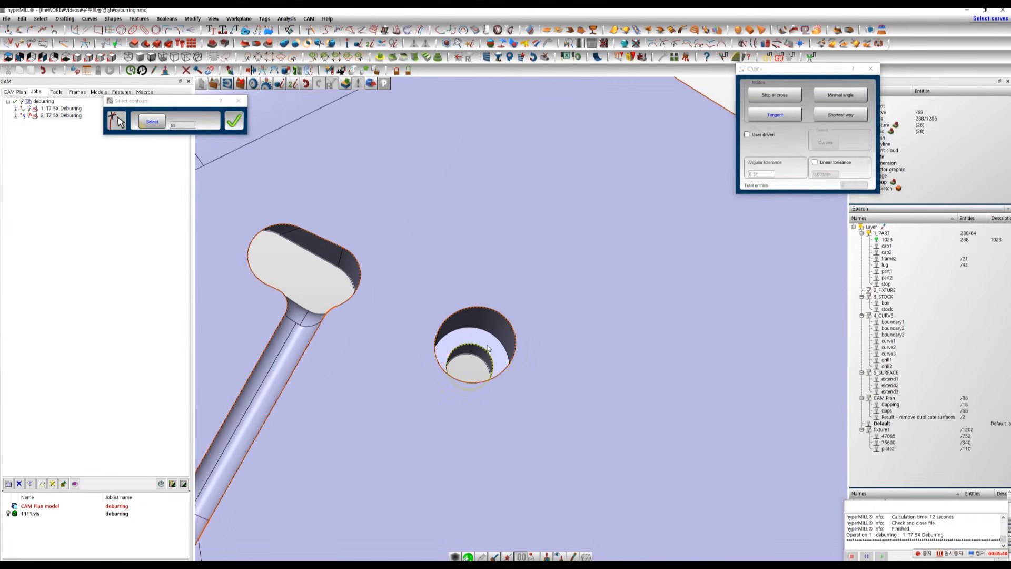
{"action": "left_click", "coordinate": [487, 347]}
{"action": "scroll", "coordinate": [422, 324], "scroll_direction": "down", "scroll_amount": 5}
Step: Add the inner rims of the two right-arm holes and confirm the extended contour selection
{"action": "scroll", "coordinate": [605, 402], "scroll_direction": "up", "scroll_amount": 5}
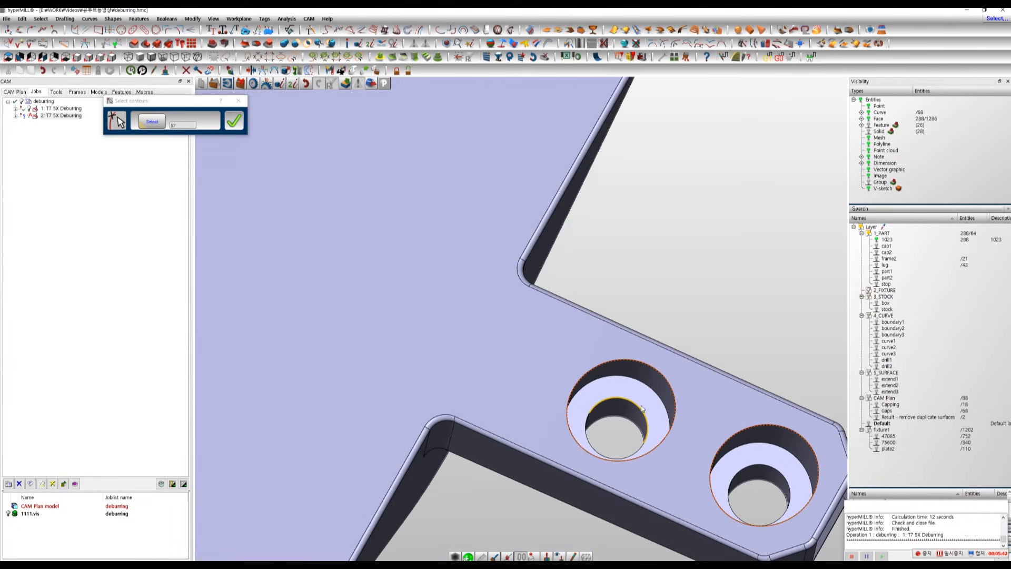
{"action": "key", "text": "c"}
{"action": "left_click", "coordinate": [639, 410]}
{"action": "scroll", "coordinate": [624, 411], "scroll_direction": "down", "scroll_amount": 4}
{"action": "key", "text": "c"}
{"action": "left_click", "coordinate": [638, 414]}
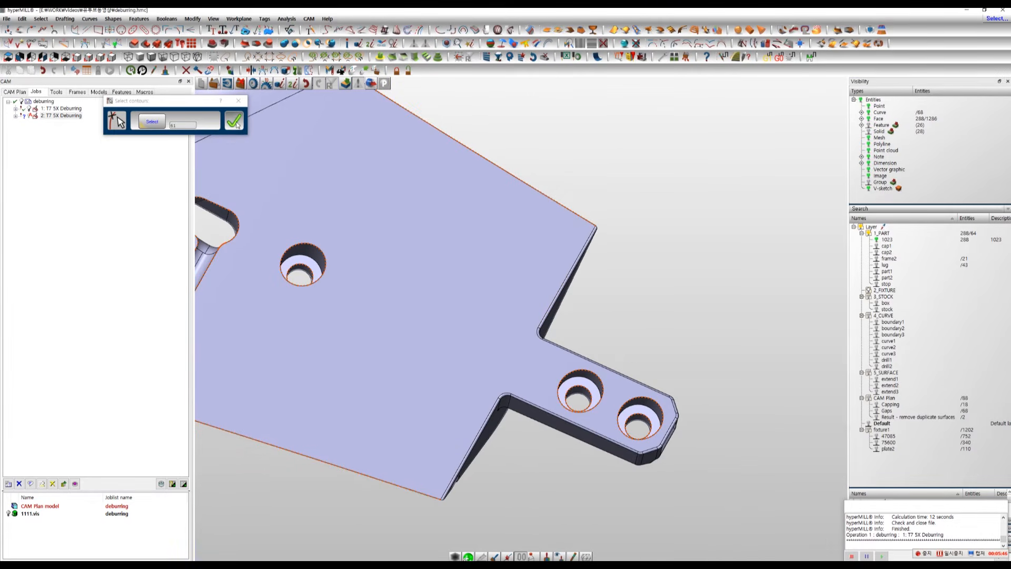
{"action": "left_click", "coordinate": [235, 122]}
Step: Reverse the direction of the newly added inner-rim contours
{"action": "middle_click_drag", "start_coordinate": [608, 467], "coordinate": [656, 475]}
{"action": "scroll", "coordinate": [616, 472], "scroll_direction": "down", "scroll_amount": 3}
{"action": "left_click", "coordinate": [637, 218]}
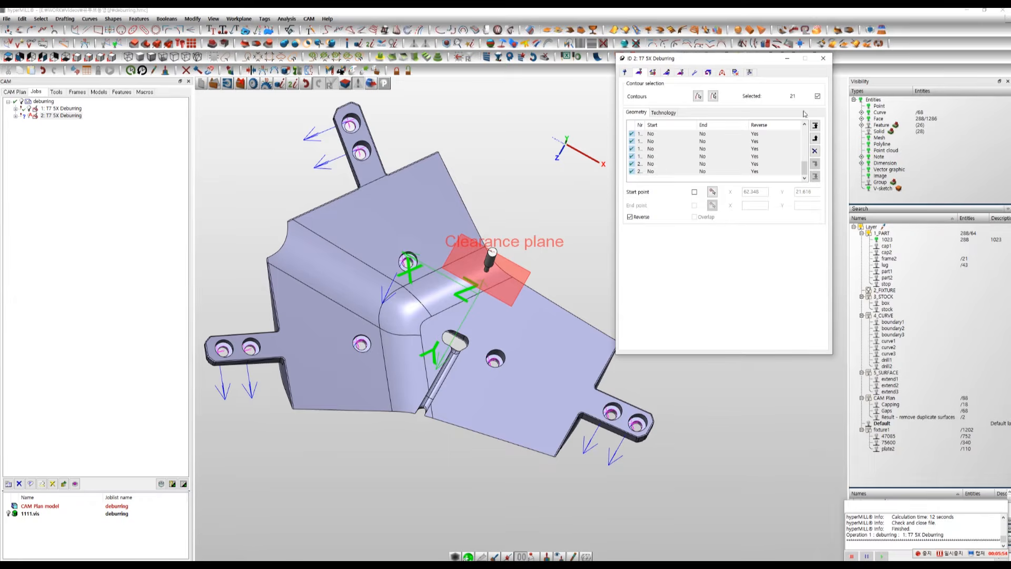
Step: Close the second 5X Deburring job's definition and calculate its toolpath, ignoring all job warnings
{"action": "left_click", "coordinate": [819, 59]}
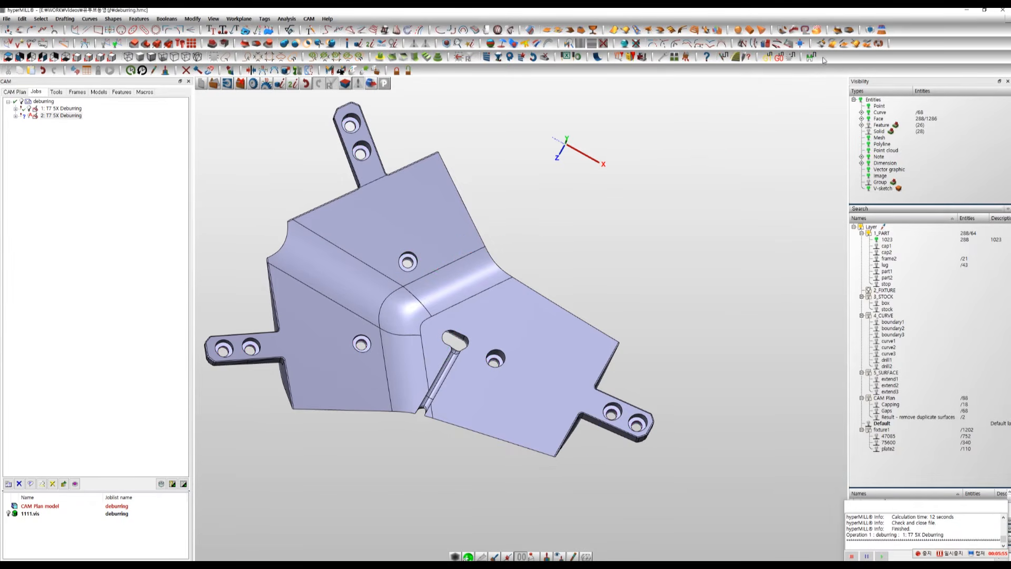
{"action": "right_click", "coordinate": [74, 118]}
{"action": "left_click", "coordinate": [95, 210]}
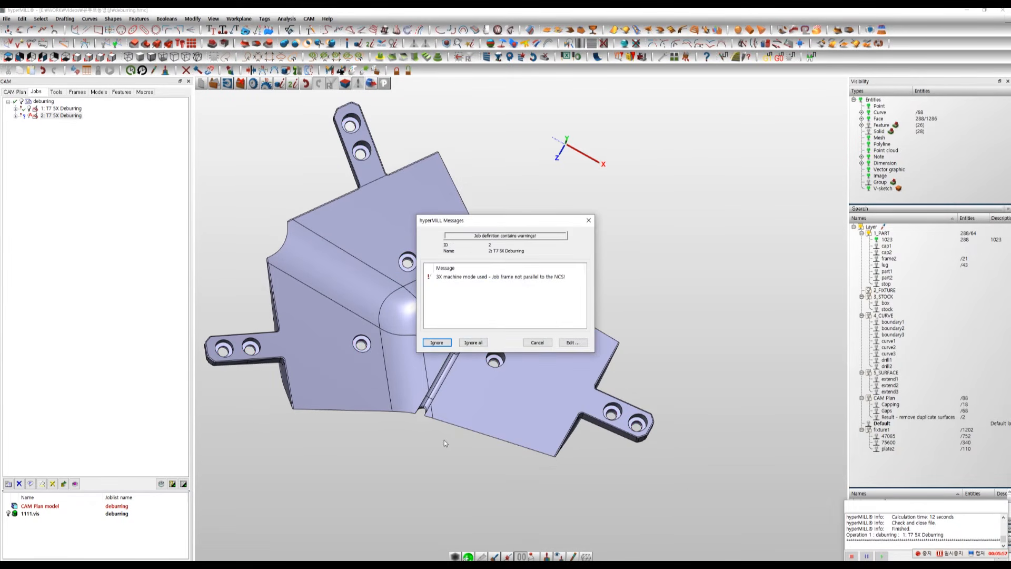
{"action": "left_click", "coordinate": [479, 343]}
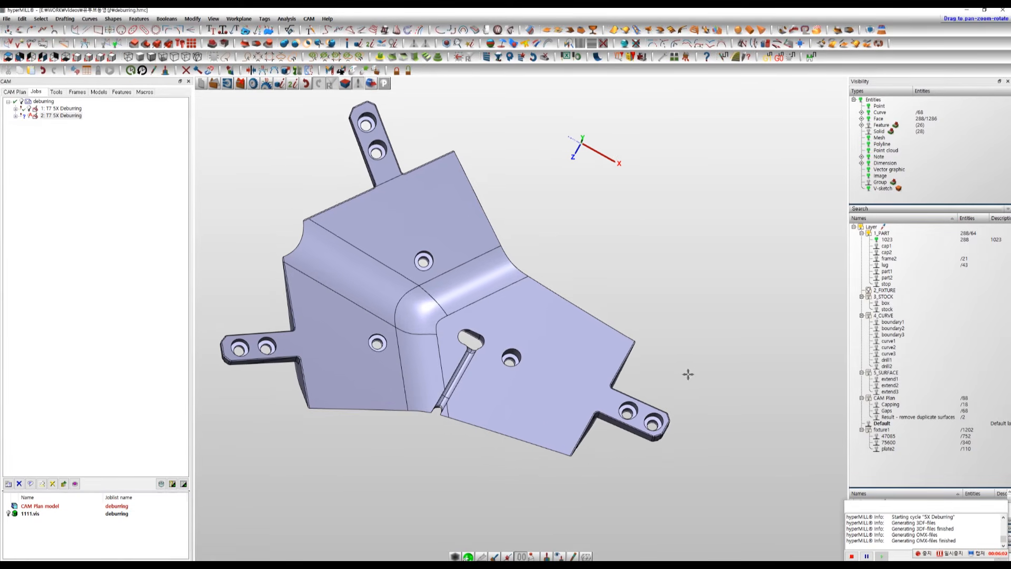
{"action": "middle_click_drag", "start_coordinate": [688, 374], "coordinate": [717, 371]}
{"action": "mouse_move", "coordinate": [712, 338]}
{"action": "right_mouse_down"}
{"action": "mouse_move", "coordinate": [706, 330]}
{"action": "mouse_move", "coordinate": [706, 341]}
{"action": "right_mouse_up"}
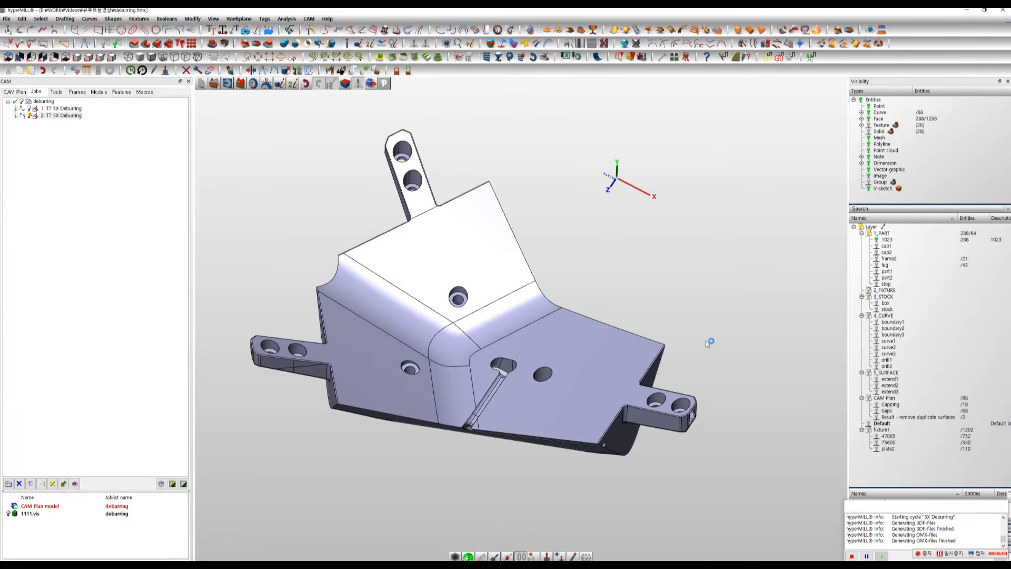
{"action": "middle_click_drag", "start_coordinate": [705, 340], "coordinate": [719, 314]}
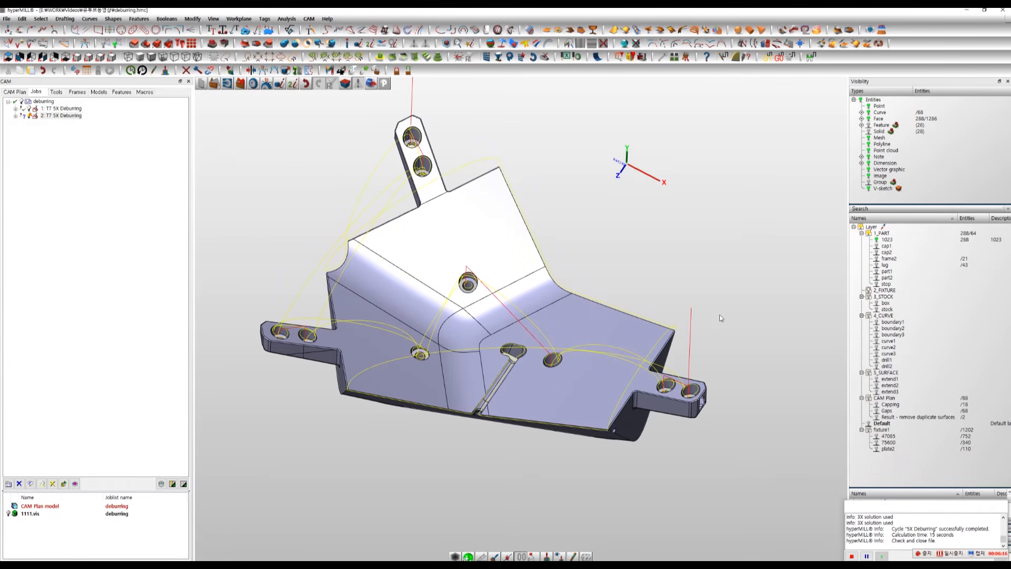
{"action": "middle_click_drag", "start_coordinate": [720, 318], "coordinate": [653, 284]}
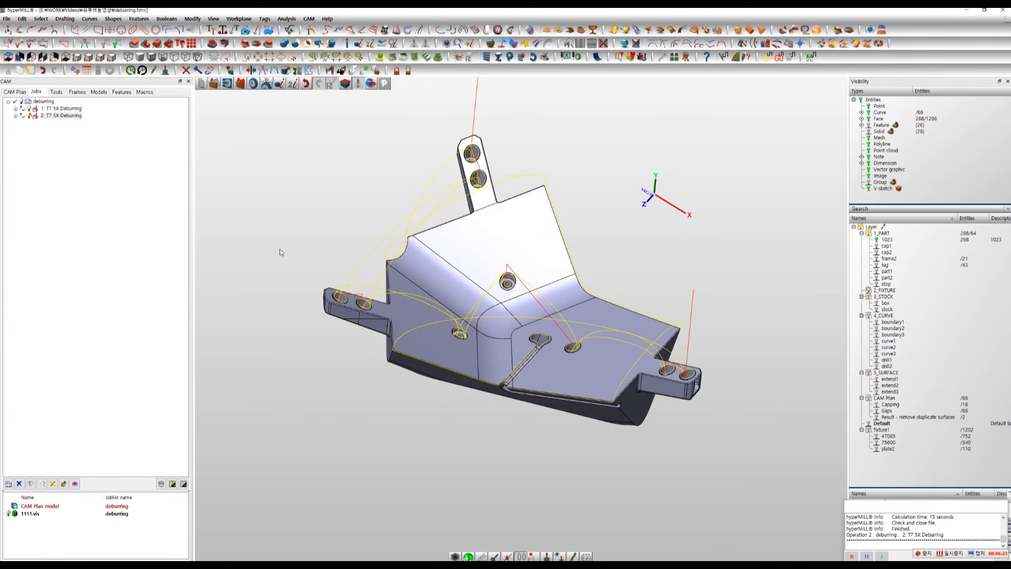
Step: Combine both T7 5X Deburring jobs into one compound job
{"action": "left_click", "coordinate": [59, 109], "text": "shift"}
{"action": "right_click", "coordinate": [60, 110]}
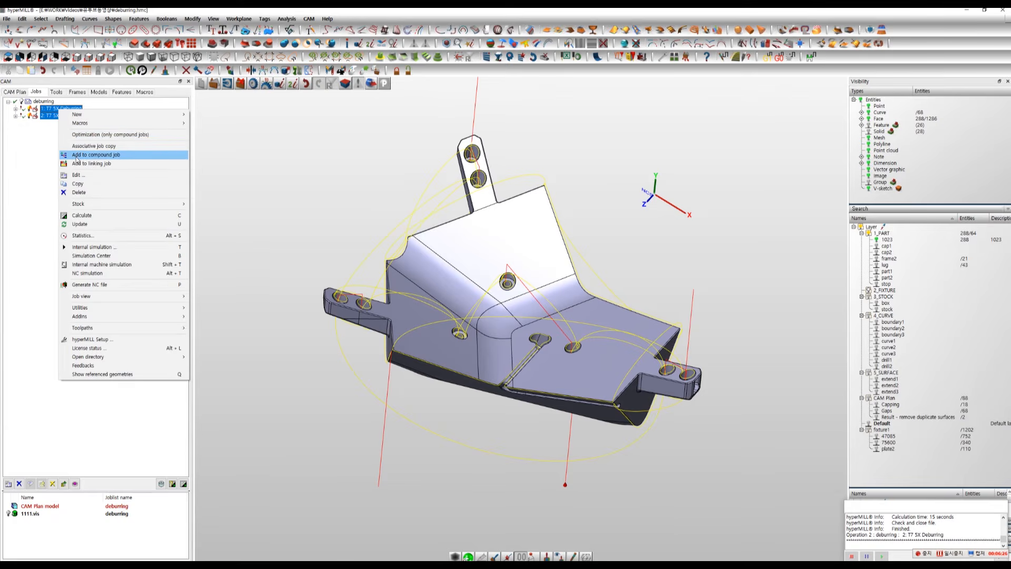
{"action": "left_click", "coordinate": [83, 155]}
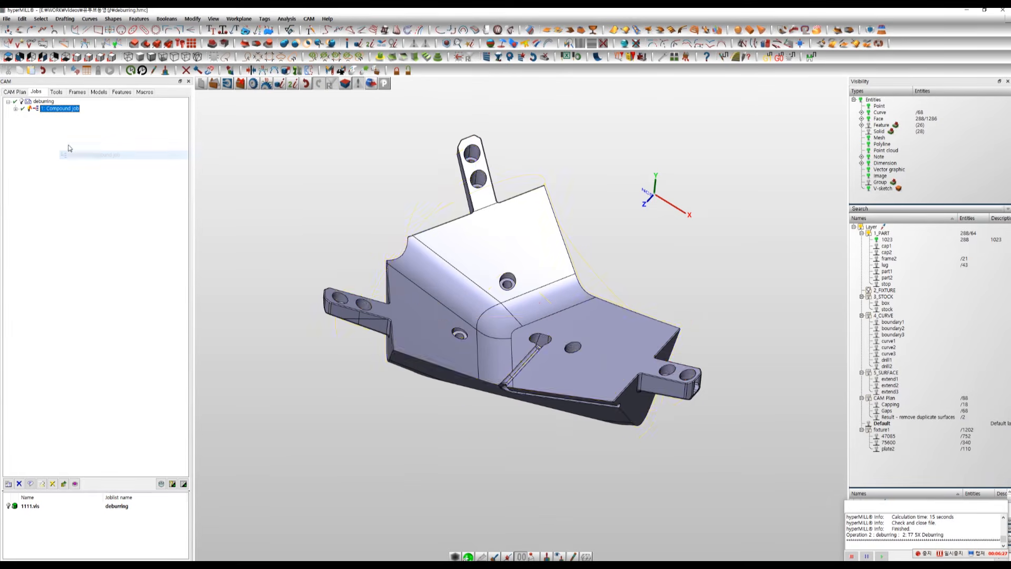
Step: Open the compound job in SIMULATION Center for machine simulation
{"action": "right_click", "coordinate": [58, 109]}
{"action": "left_click", "coordinate": [100, 214]}
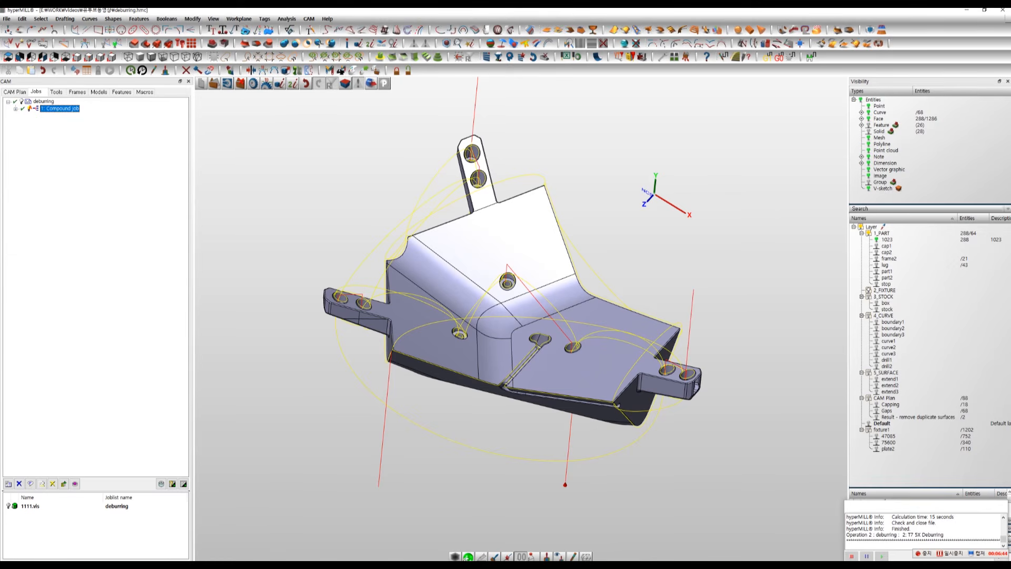
{"action": "left_click", "coordinate": [466, 565]}
{"action": "left_click", "coordinate": [899, 546]}
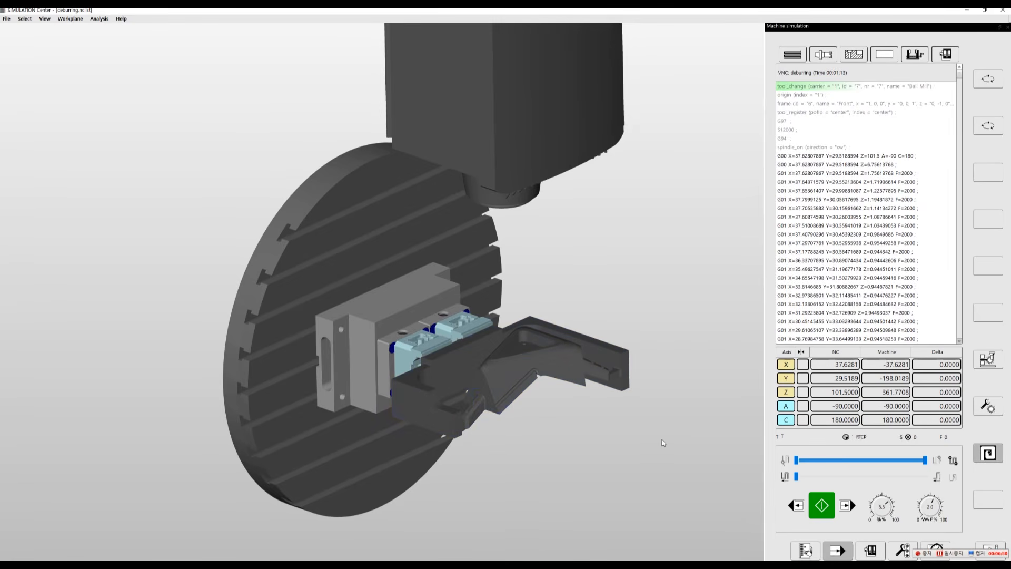
Step: Run the machine simulation and examine the tool and table motion through both deburring operations on the clamped part
{"action": "mouse_move", "coordinate": [639, 438]}
{"action": "middle_mouse_down"}
{"action": "mouse_move", "coordinate": [648, 424]}
{"action": "mouse_move", "coordinate": [646, 467]}
{"action": "mouse_move", "coordinate": [646, 452]}
{"action": "middle_mouse_up"}
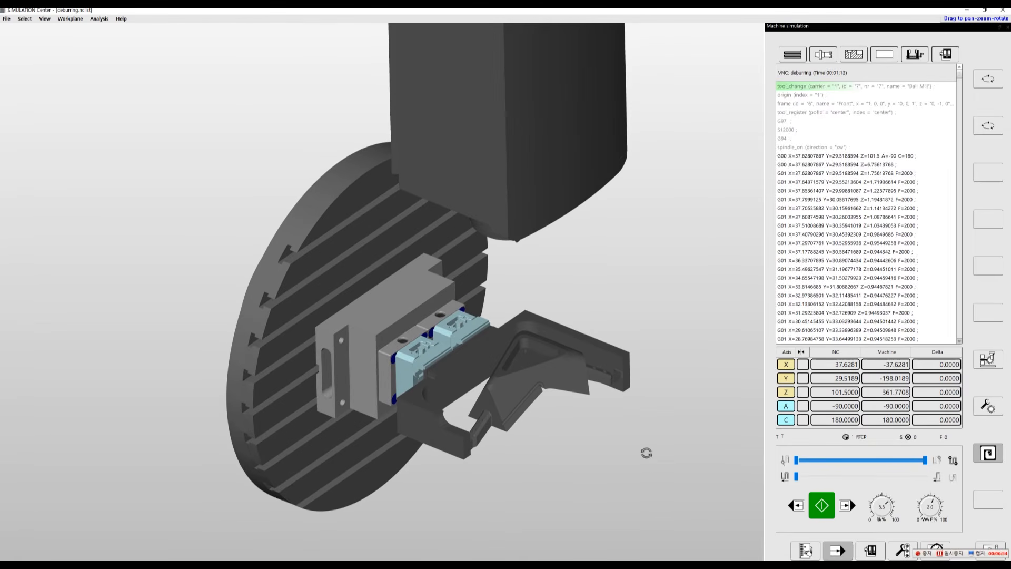
{"action": "scroll", "coordinate": [642, 458], "scroll_direction": "up", "scroll_amount": 3}
{"action": "middle_click_drag", "start_coordinate": [627, 456], "coordinate": [667, 445]}
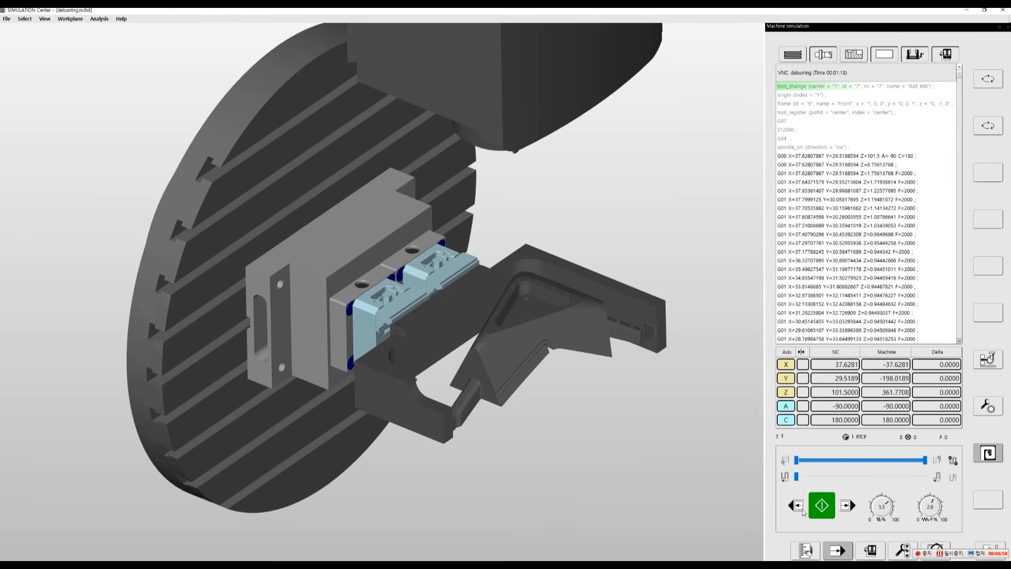
{"action": "left_click", "coordinate": [821, 505]}
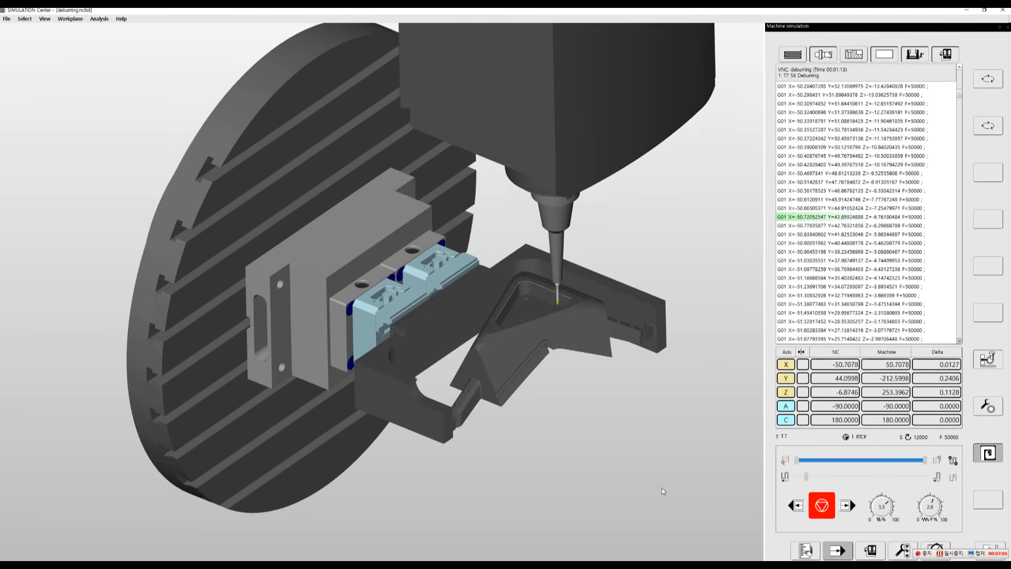
{"action": "mouse_move", "coordinate": [638, 488]}
{"action": "middle_mouse_down"}
{"action": "mouse_move", "coordinate": [647, 506]}
{"action": "mouse_move", "coordinate": [637, 494]}
{"action": "middle_mouse_up"}
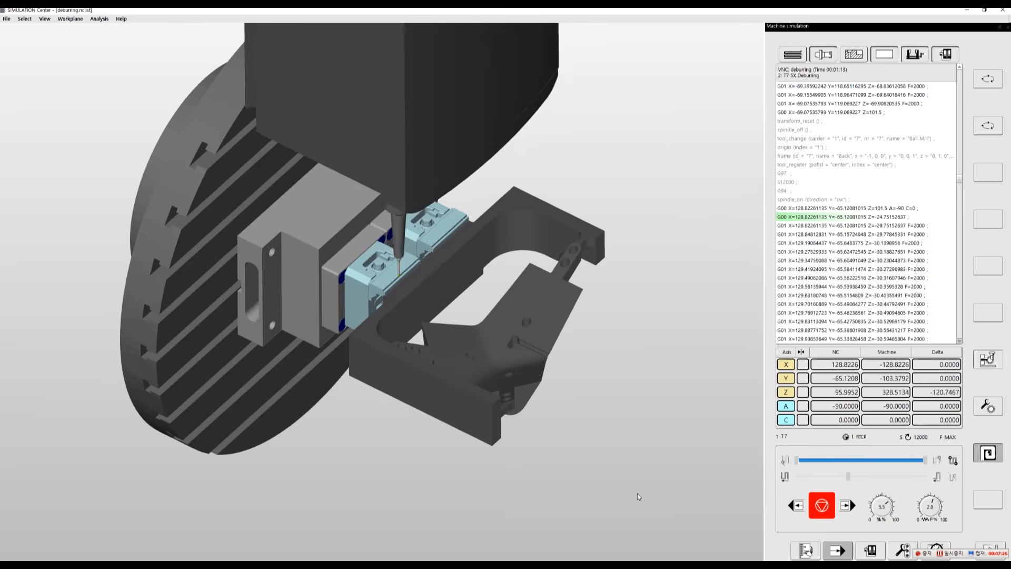
{"action": "mouse_move", "coordinate": [637, 493]}
{"action": "middle_mouse_down"}
{"action": "mouse_move", "coordinate": [631, 479]}
{"action": "mouse_move", "coordinate": [612, 492]}
{"action": "mouse_move", "coordinate": [632, 492]}
{"action": "middle_mouse_up"}
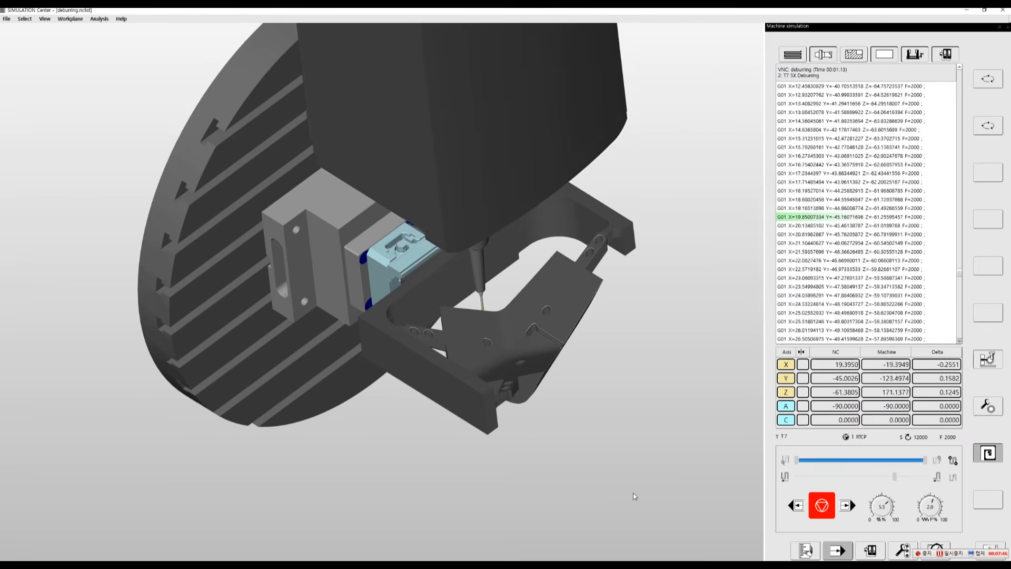
{"action": "mouse_move", "coordinate": [633, 493]}
{"action": "middle_mouse_down"}
{"action": "mouse_move", "coordinate": [609, 506]}
{"action": "mouse_move", "coordinate": [626, 504]}
{"action": "middle_mouse_up"}
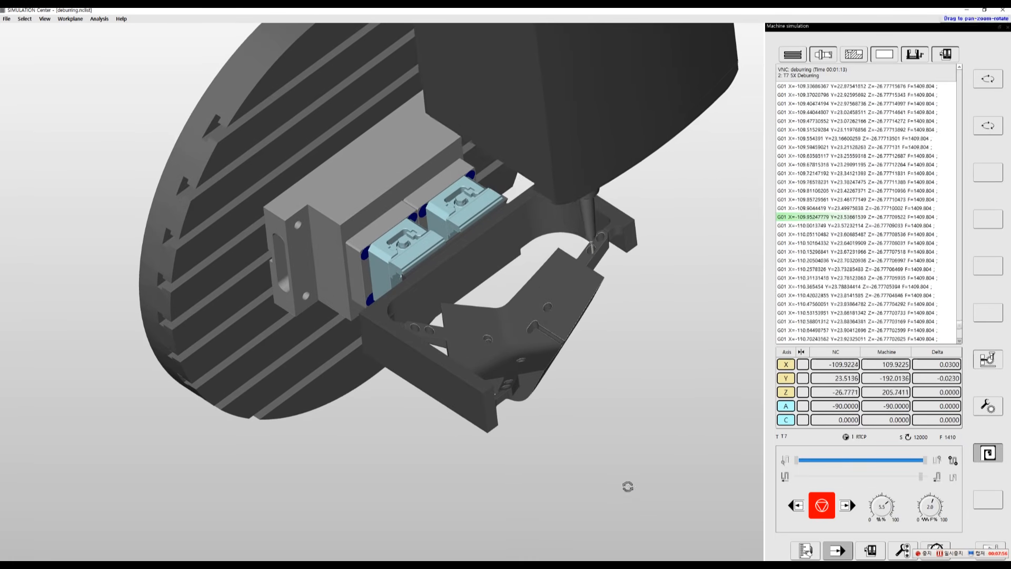
{"action": "middle_click_drag", "start_coordinate": [593, 441], "coordinate": [575, 415]}
{"action": "scroll", "coordinate": [558, 338], "scroll_direction": "up", "scroll_amount": 3}
{"action": "scroll", "coordinate": [579, 408], "scroll_direction": "down", "scroll_amount": 5}
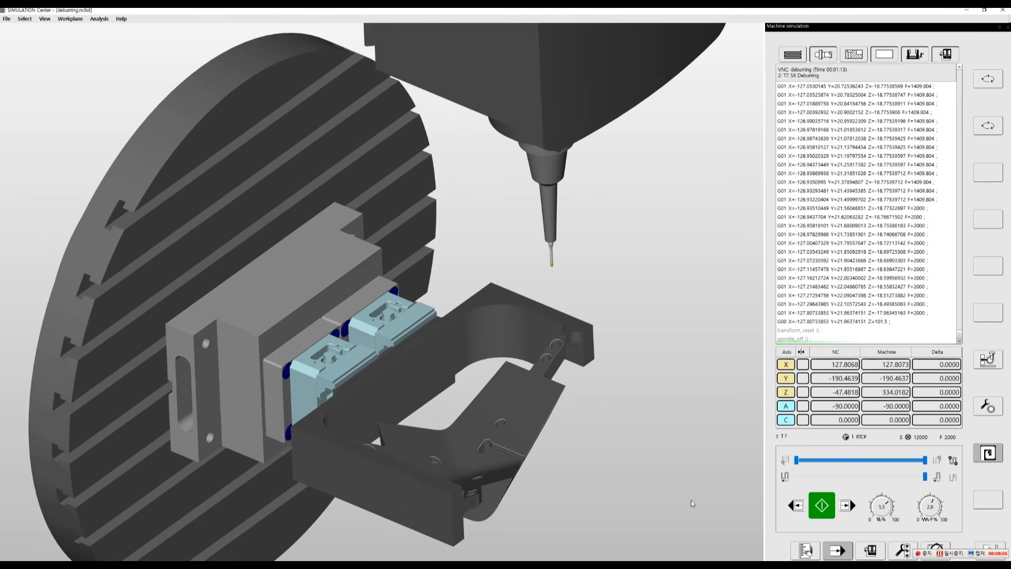